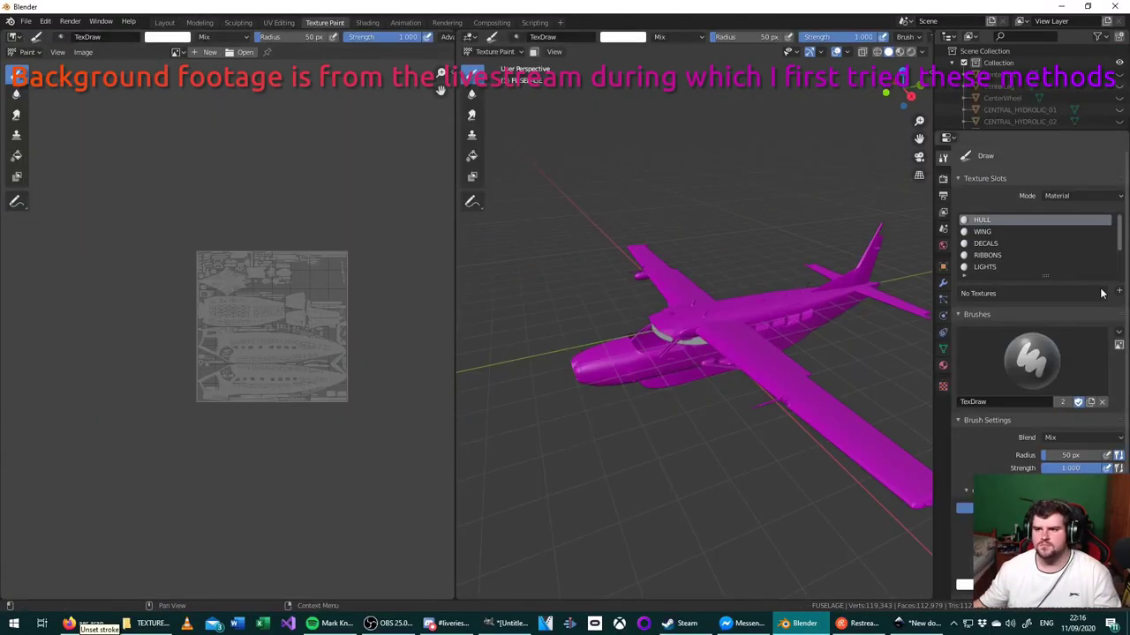
Step: Zoom and orbit the plane to a front view, then paint cyan strokes along the fuselage
scroll(1119, 300, "down", 2)
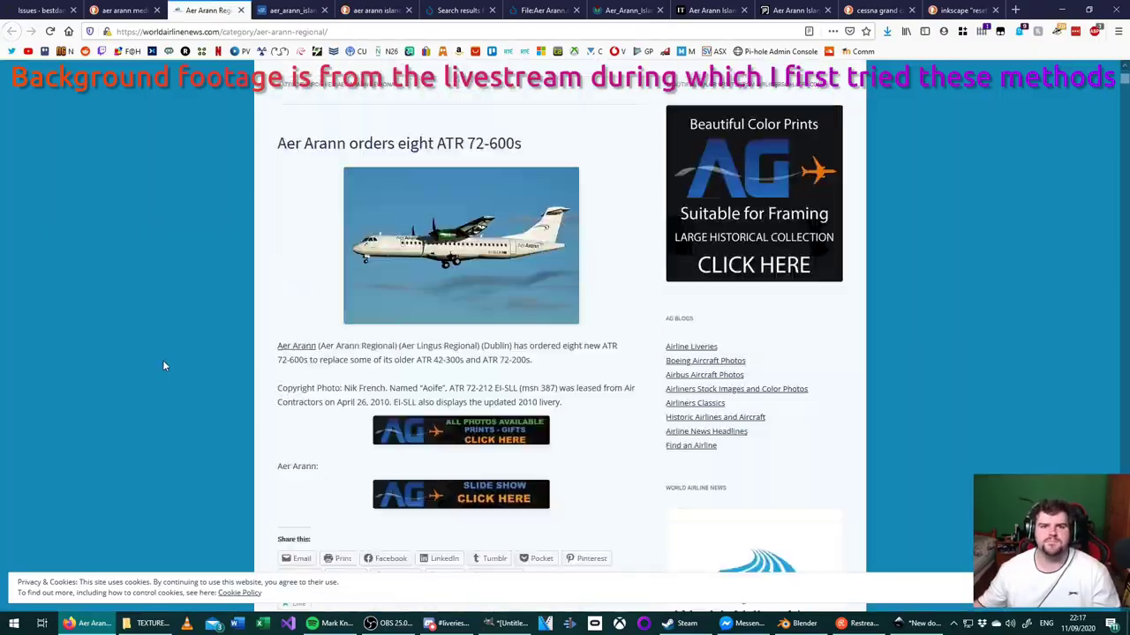
scroll(162, 360, "down", 15)
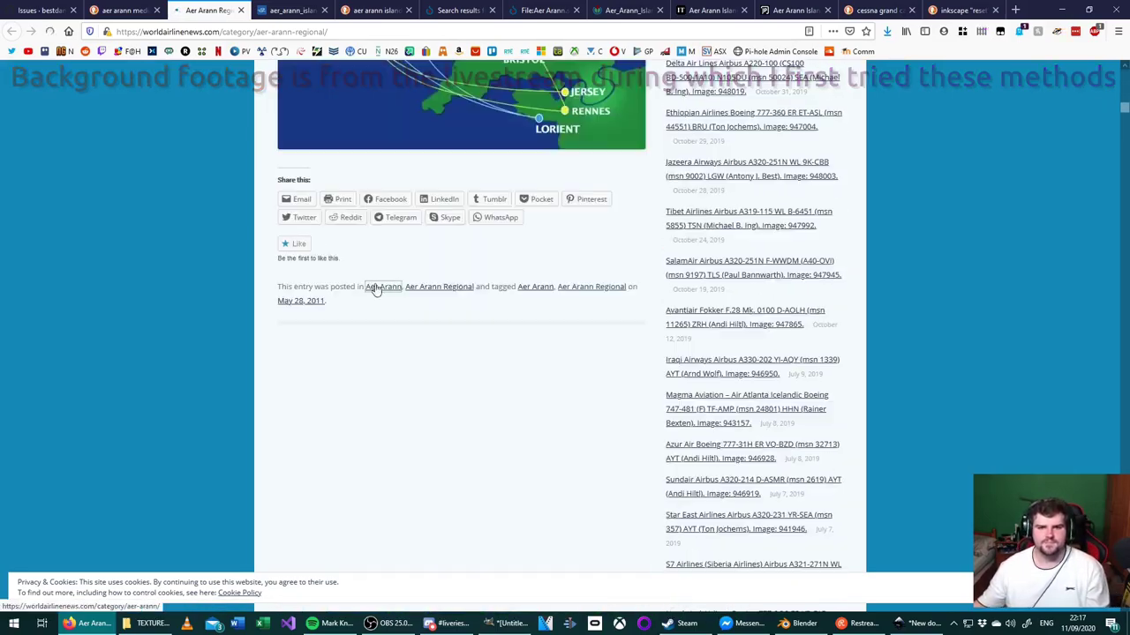
scroll(159, 264, "down", 10)
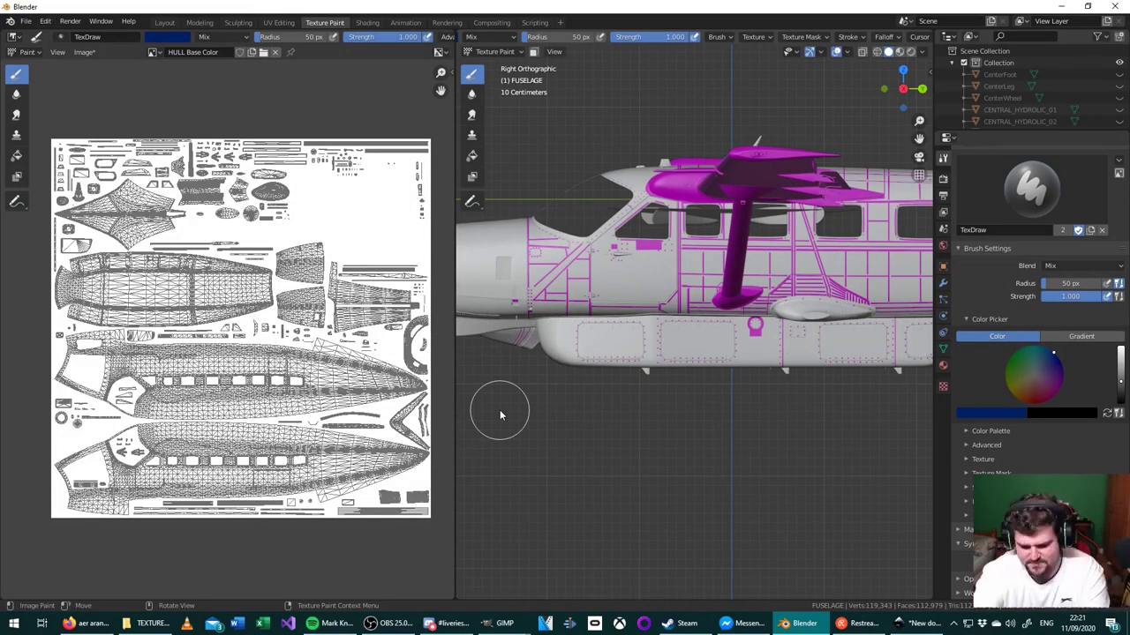
middle_click_drag(500, 410, 644, 545, "shift")
scroll(706, 553, "down", 2)
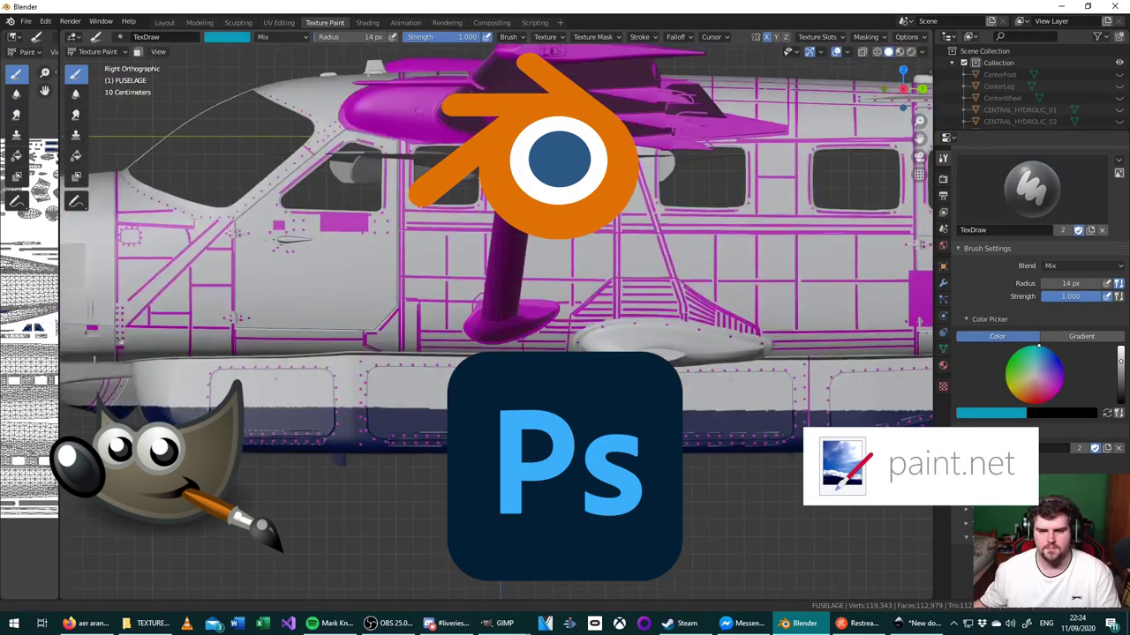
scroll(494, 353, "down", 3)
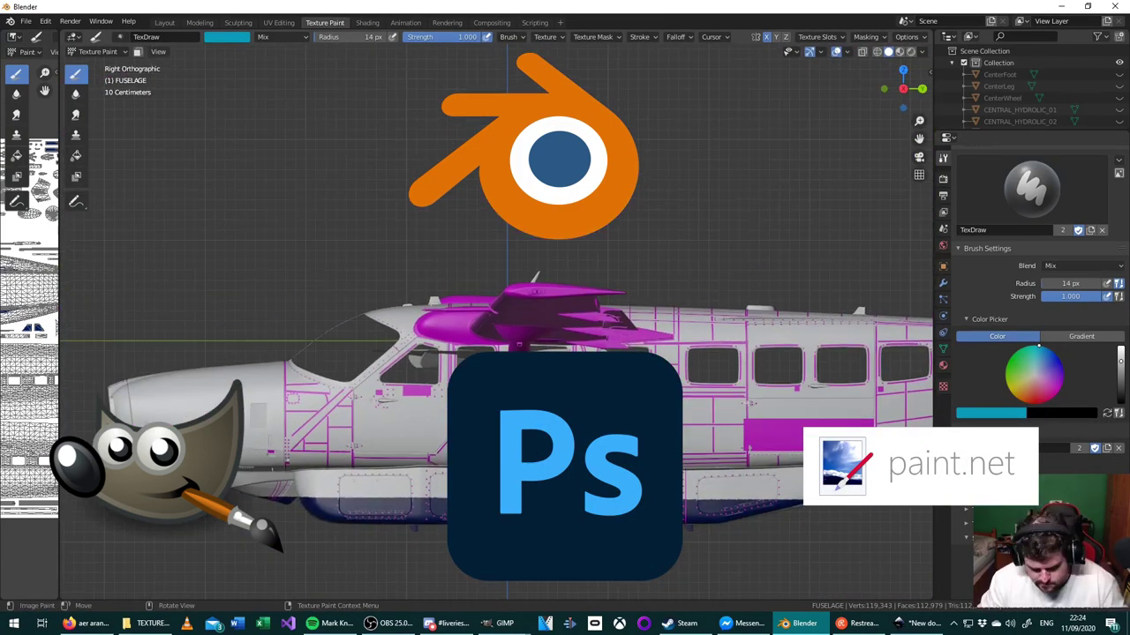
scroll(494, 353, "down", 1)
middle_click_drag(494, 353, 443, 386)
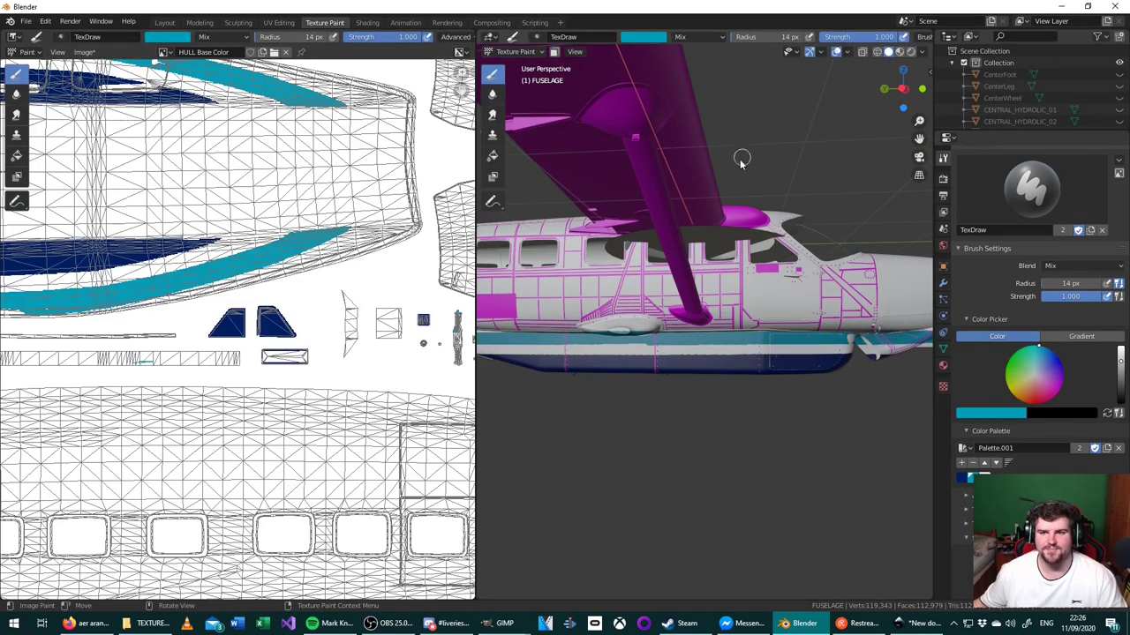
mouse_move(776, 317)
left_mouse_down()
mouse_move(807, 278)
mouse_move(821, 284)
left_mouse_up()
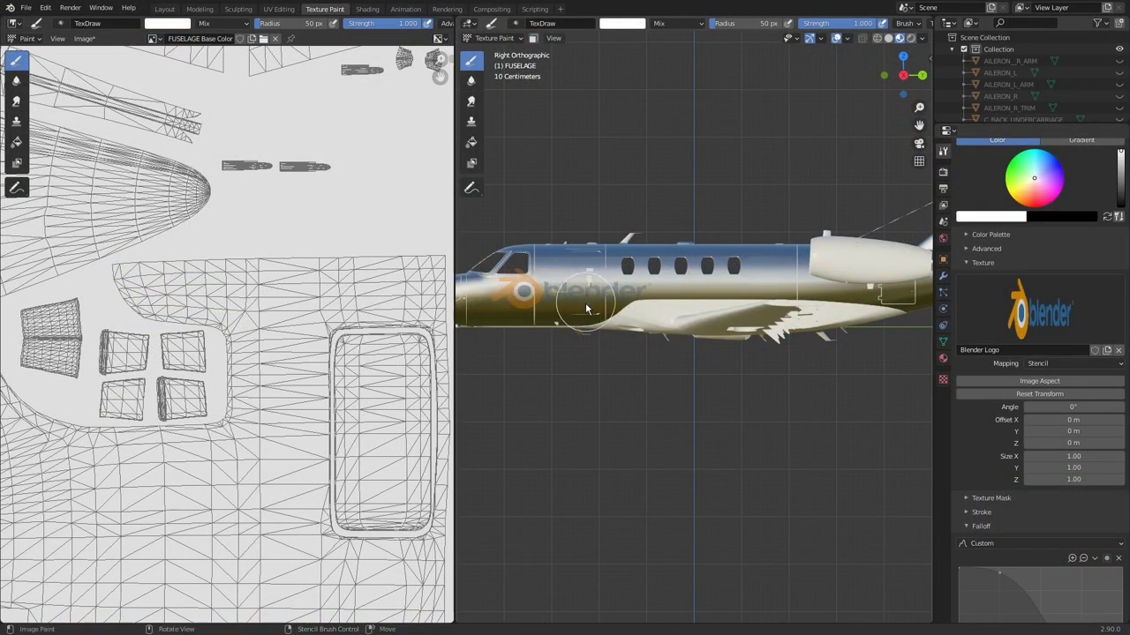
Step: Zoom in on the fuselage and shrink the Blender logo stencil into place over it
scroll(626, 331, "up", 3)
scroll(636, 337, "up", 1)
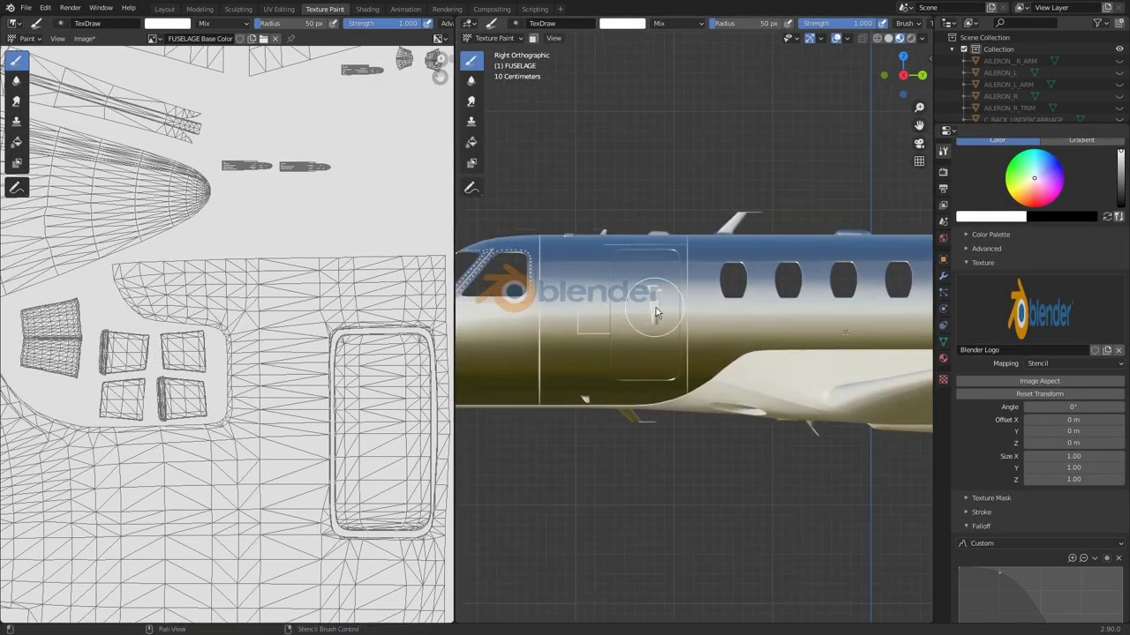
right_click_drag(749, 341, 724, 333, "shift")
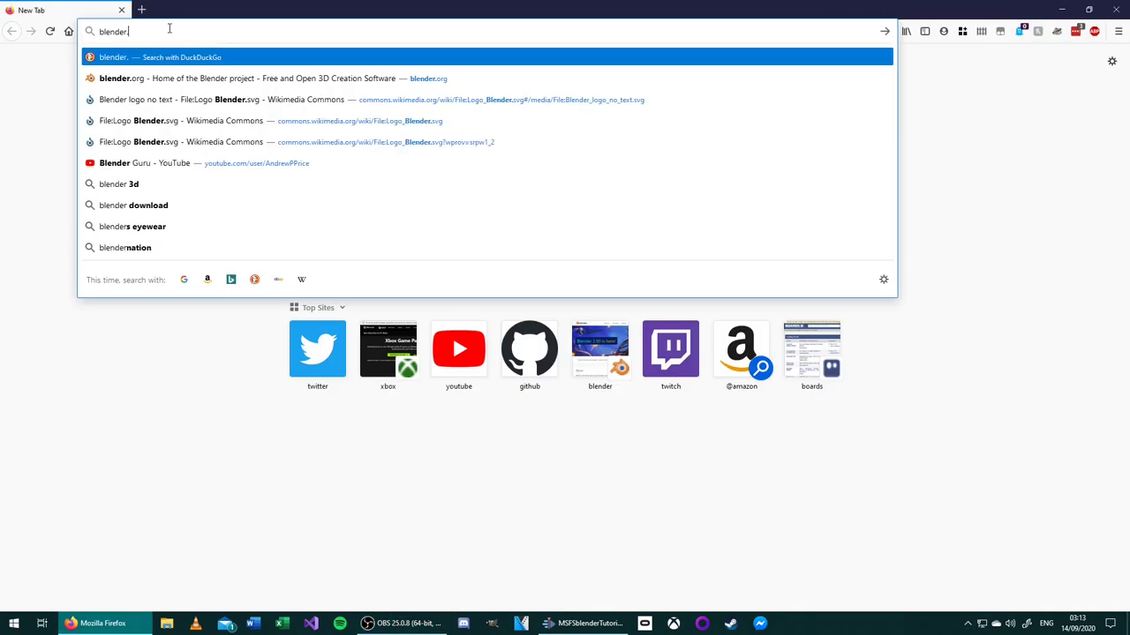
Step: Load blender.org and save the Blender 2.90 installer download
type("org")
key("Return")
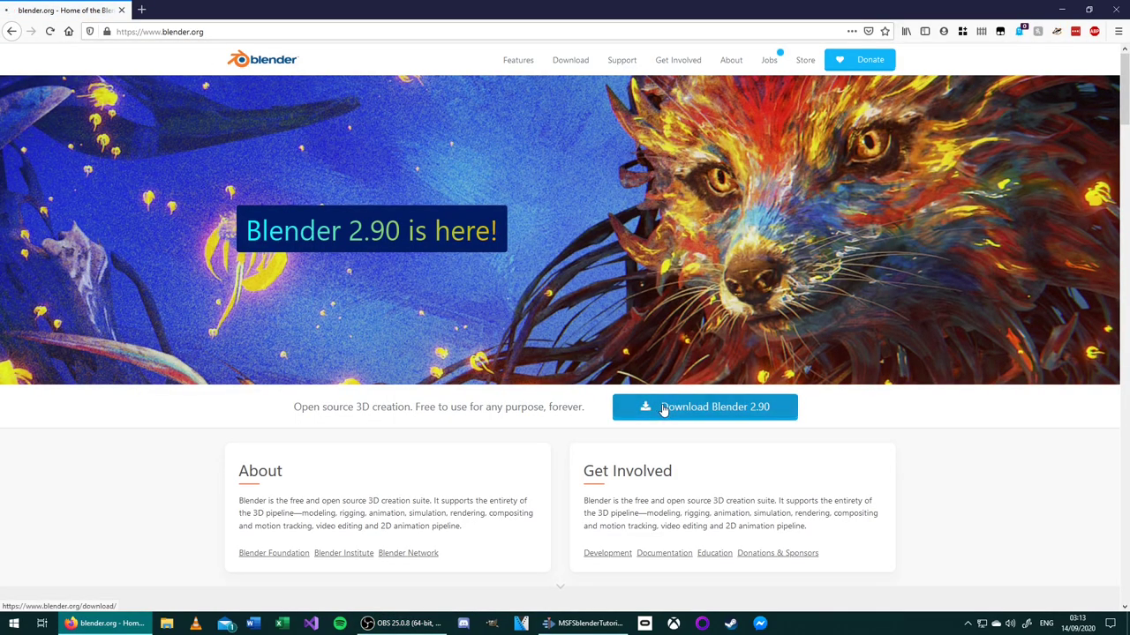
left_click(663, 410)
left_click(556, 164)
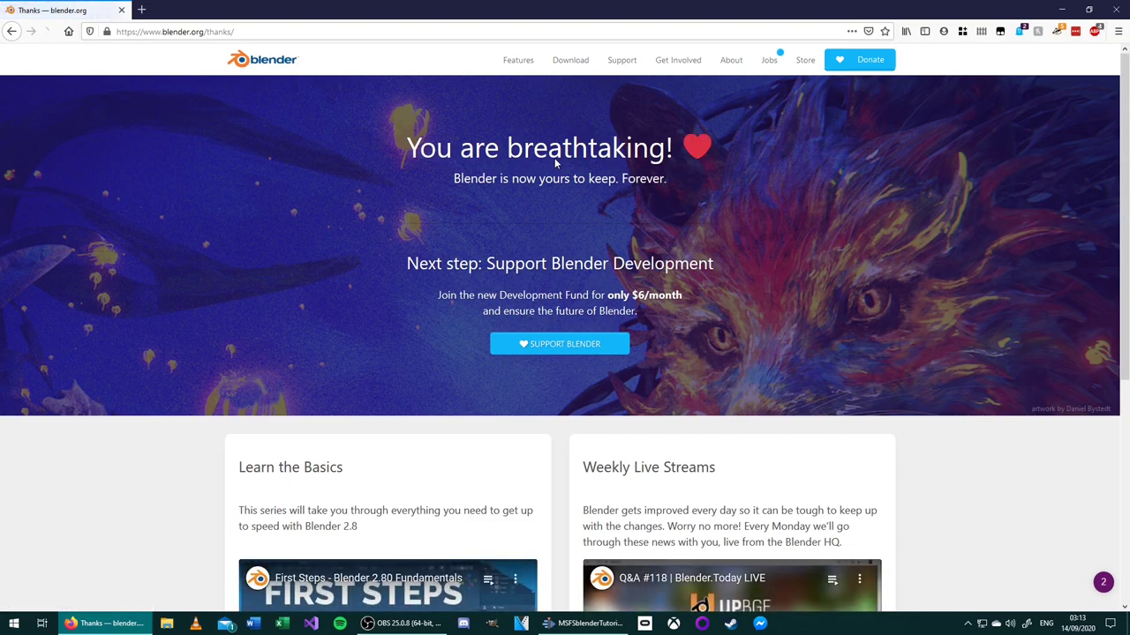
left_click(591, 212)
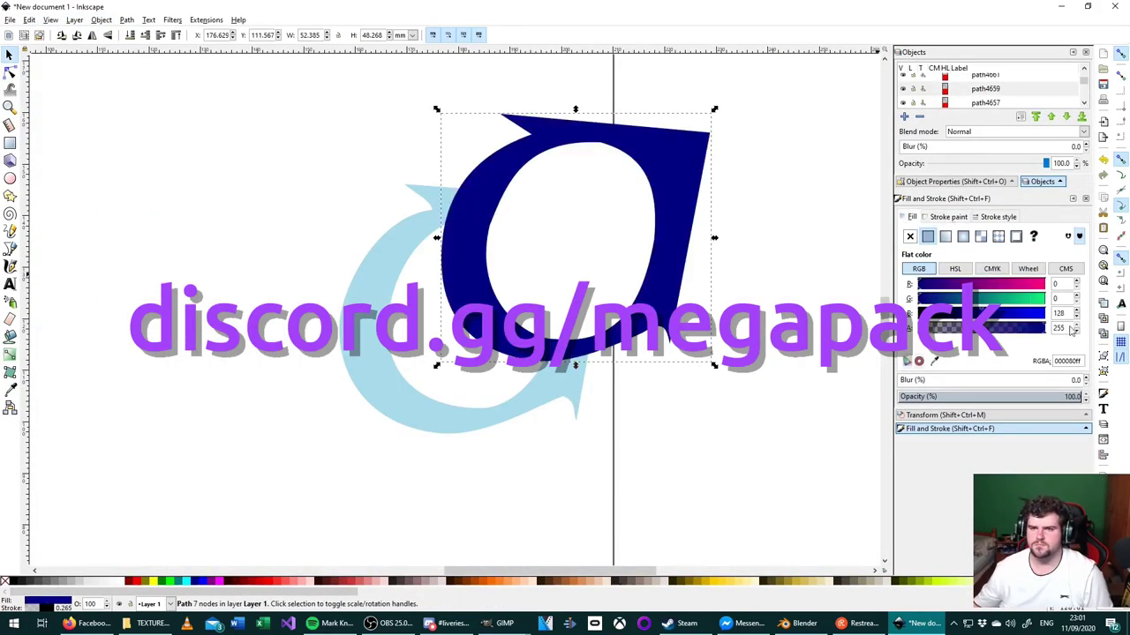
Step: Turn the logo path into a selection and clear the inner ellipse from the blue layer
left_click(9, 19)
mouse_move(31, 20)
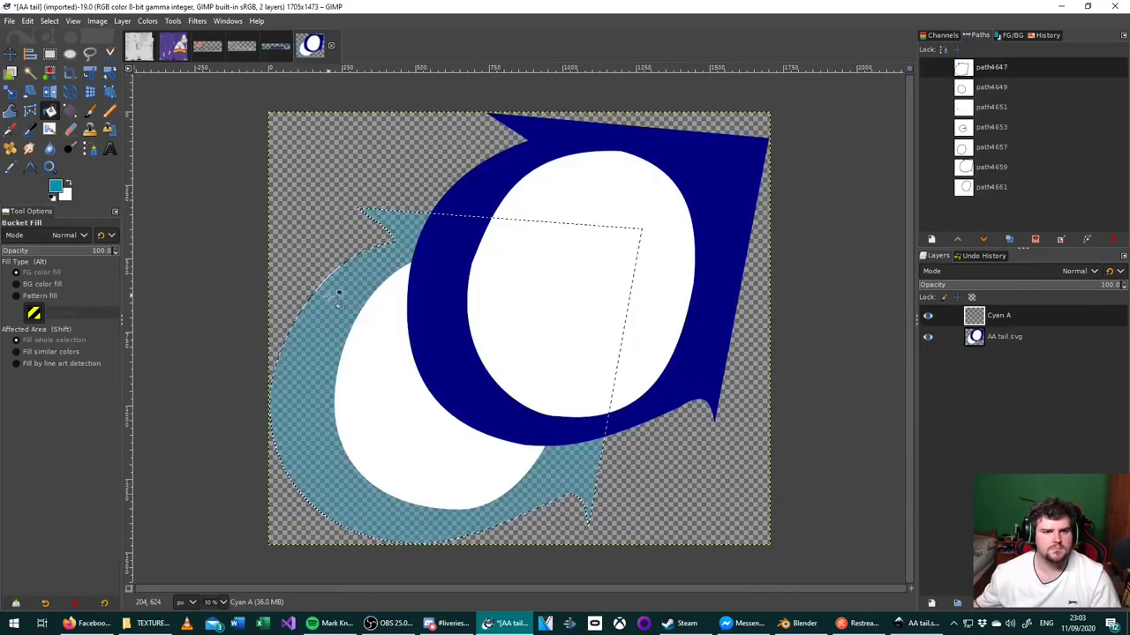
left_click(927, 86)
right_click(979, 141)
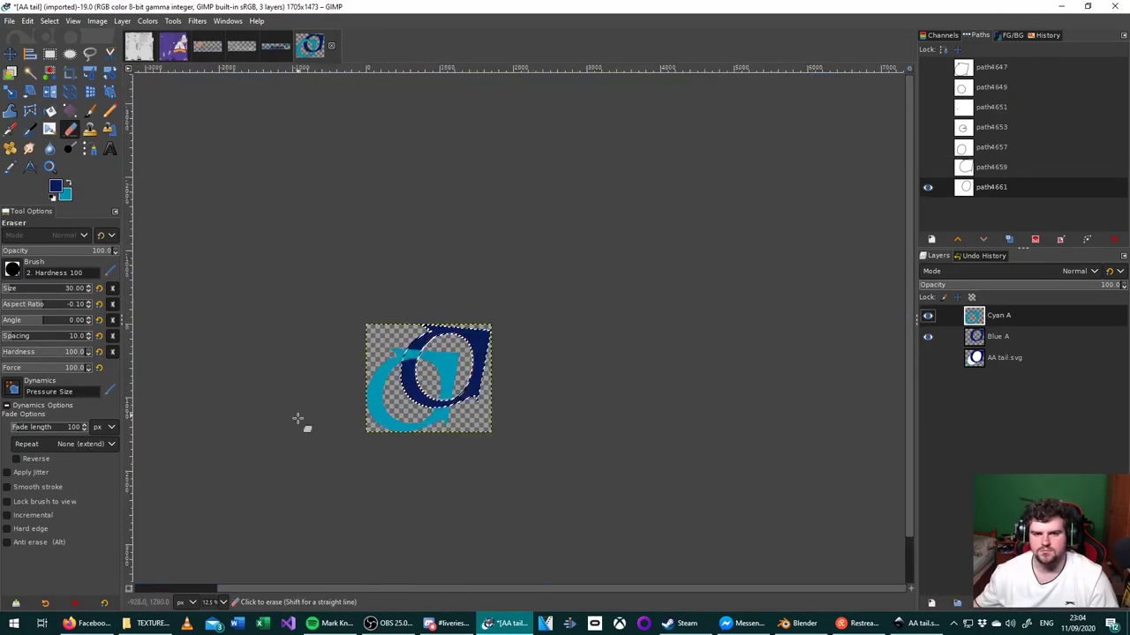
left_click(9, 20)
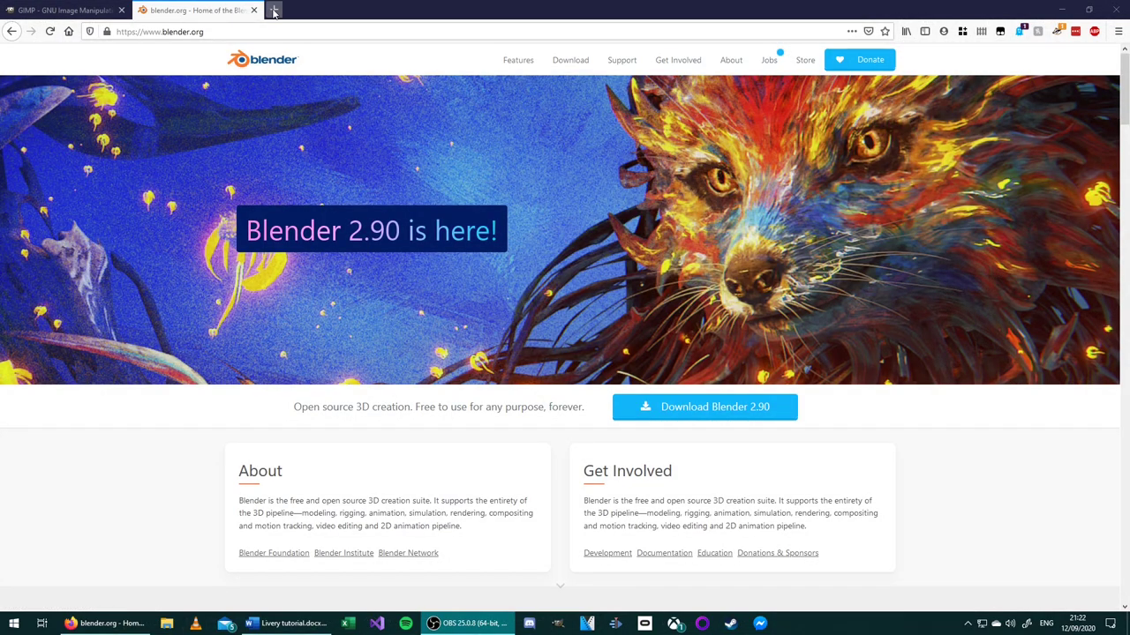
Step: Save io_msfs_gltf.py from the msfs2blend GitHub repository, then search the system for Blender
left_click(273, 10)
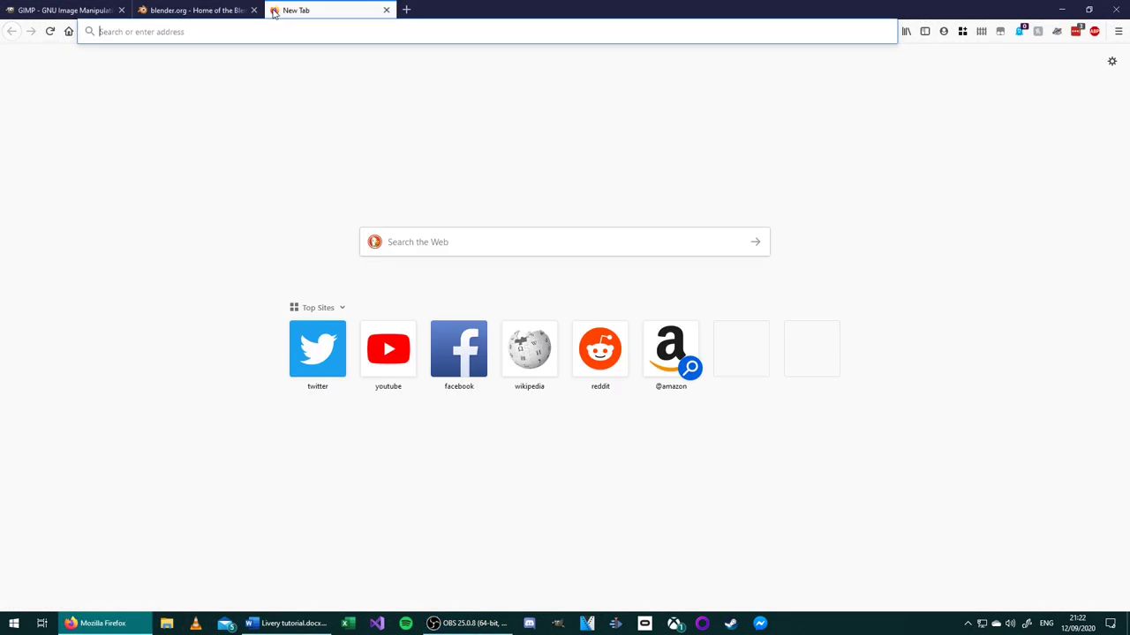
type("https://github.com/bestdani/msfs2blend")
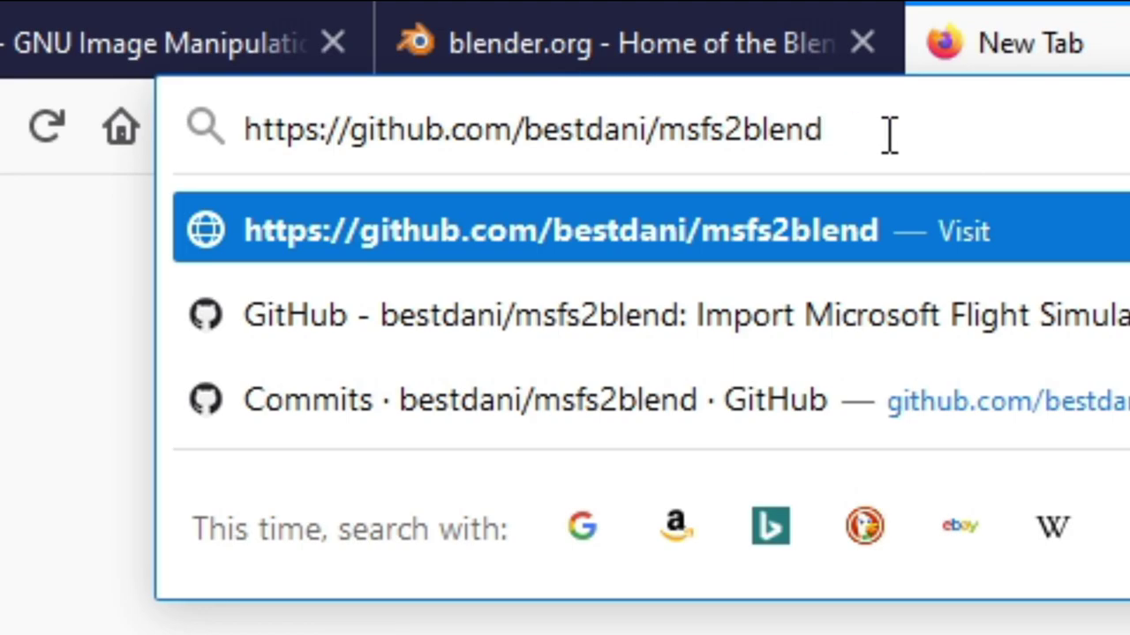
key("Return")
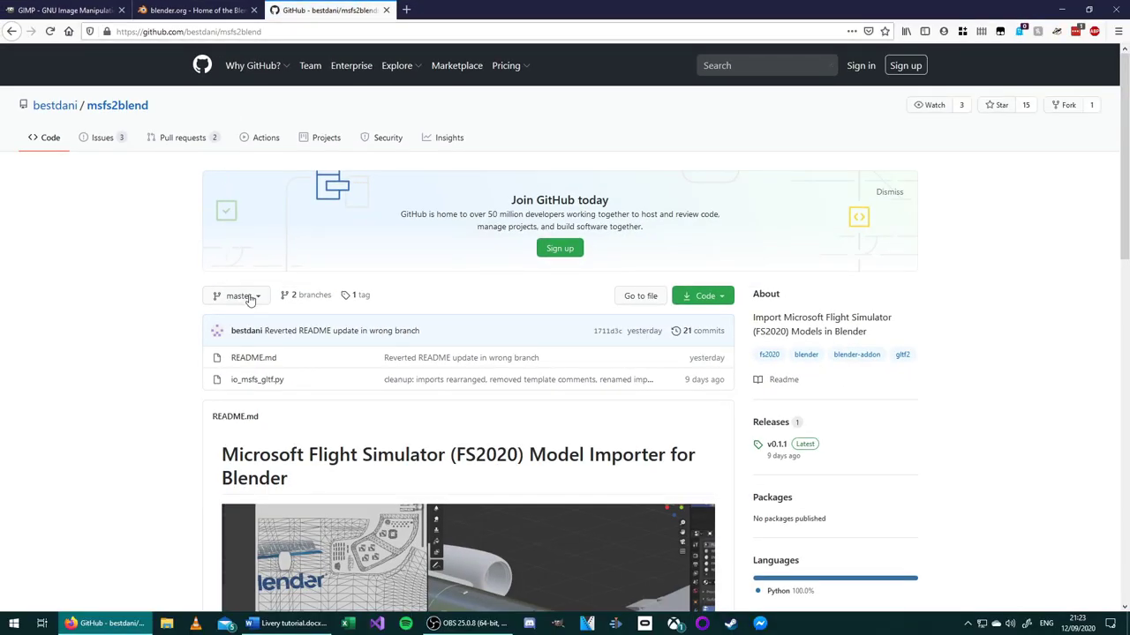
scroll(178, 319, "down", 1)
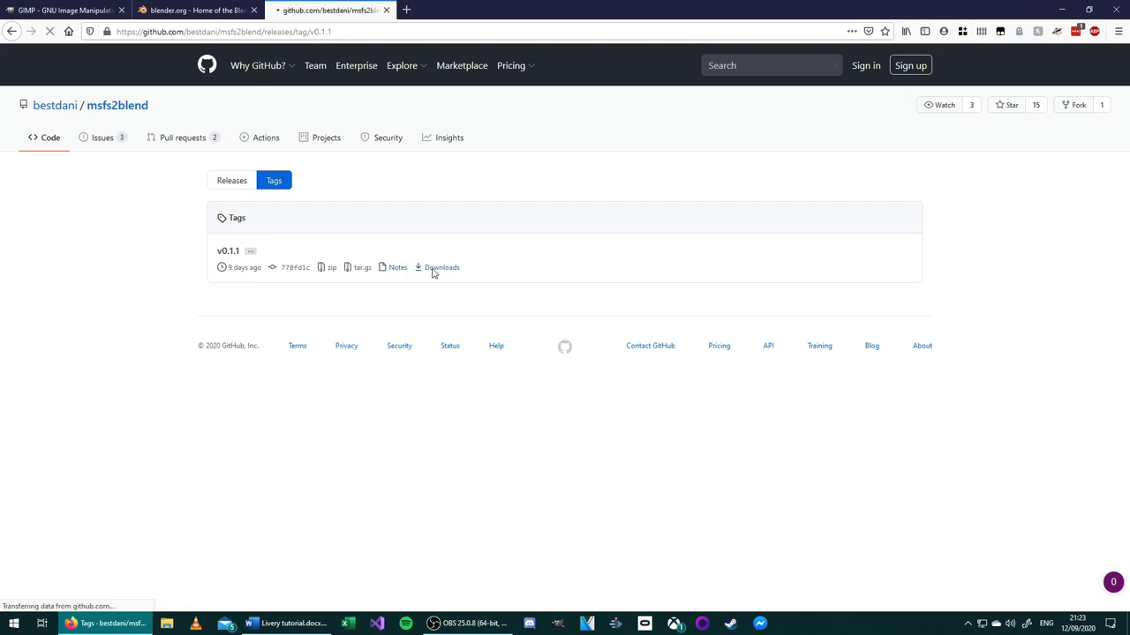
scroll(433, 271, "down", 10)
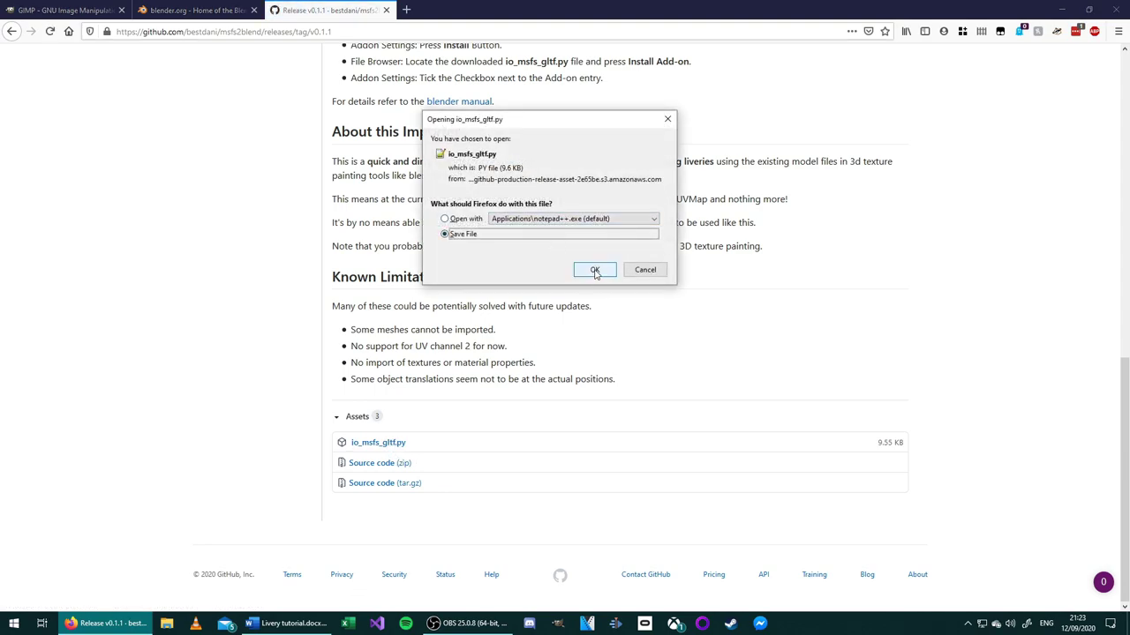
left_click(595, 270)
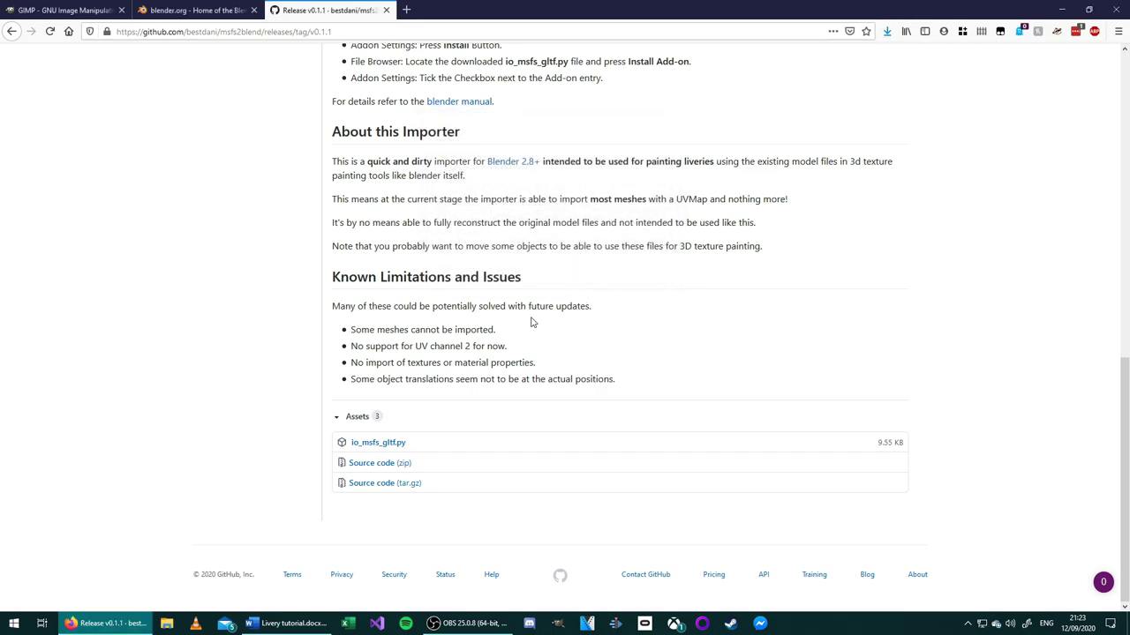
key("super")
type("blem")
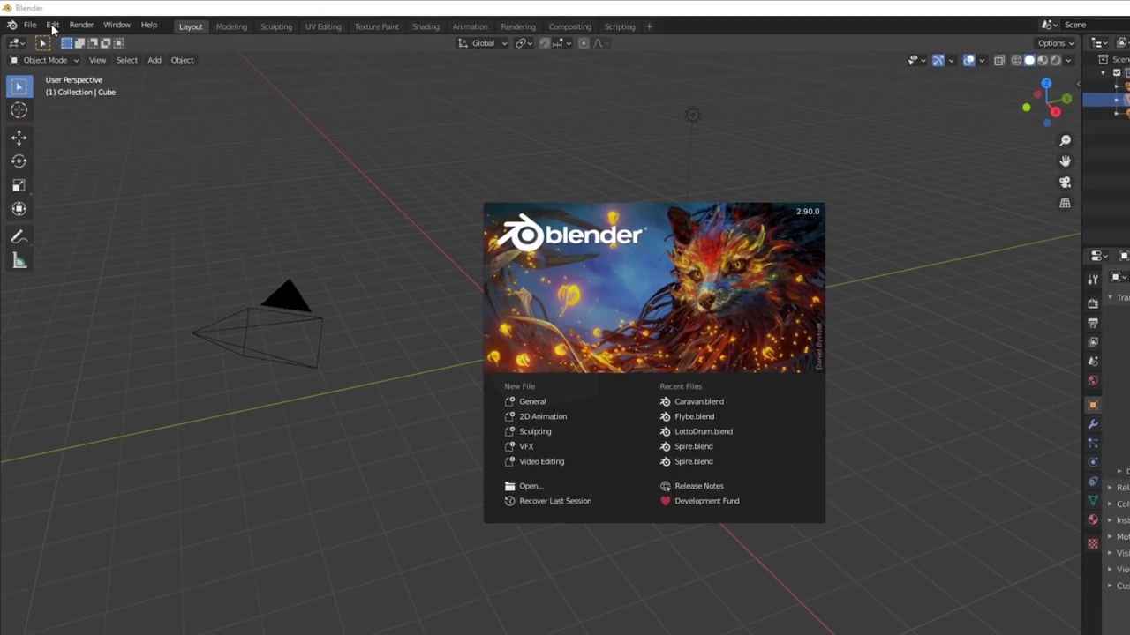
Step: Install io_msfs_gltf.py from Downloads as a Blender add-on via Preferences
left_click(46, 20)
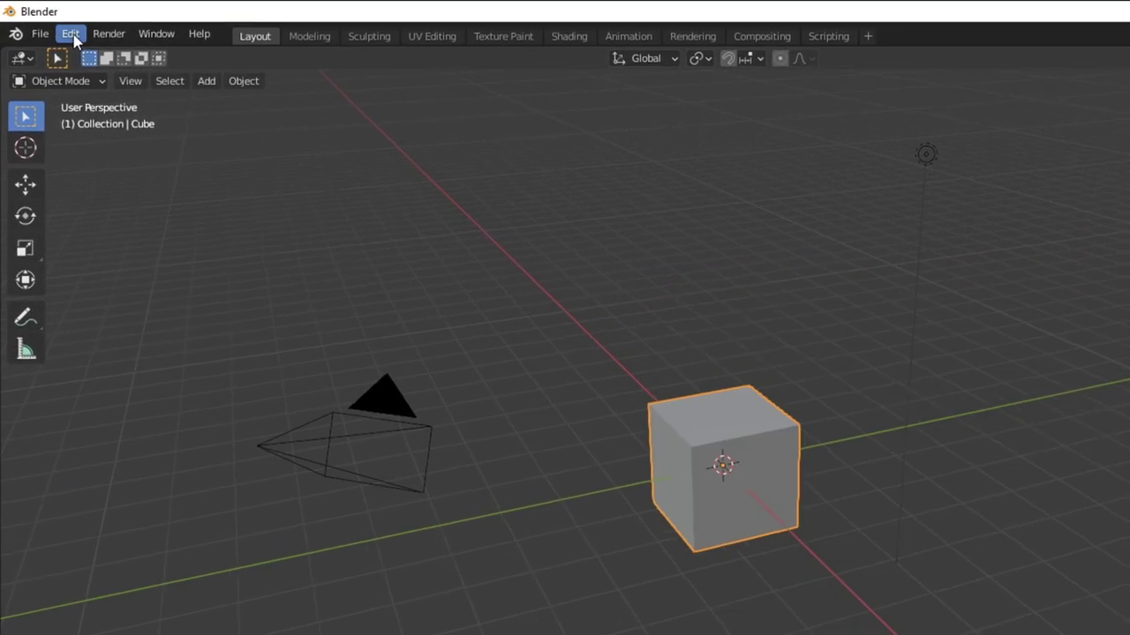
left_click(46, 20)
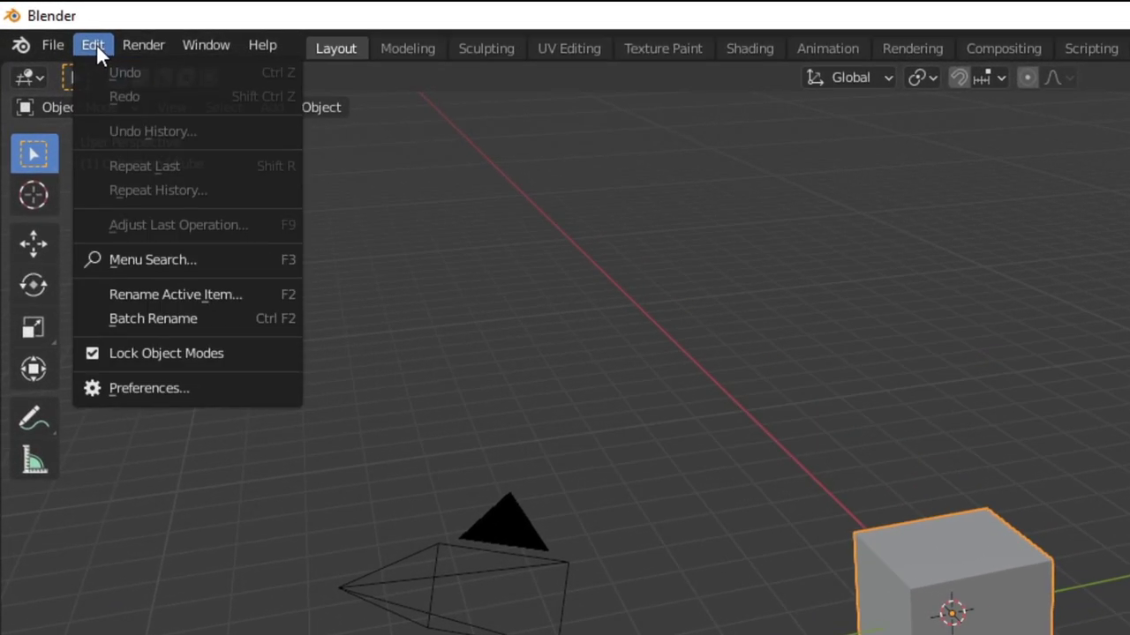
left_click(148, 377)
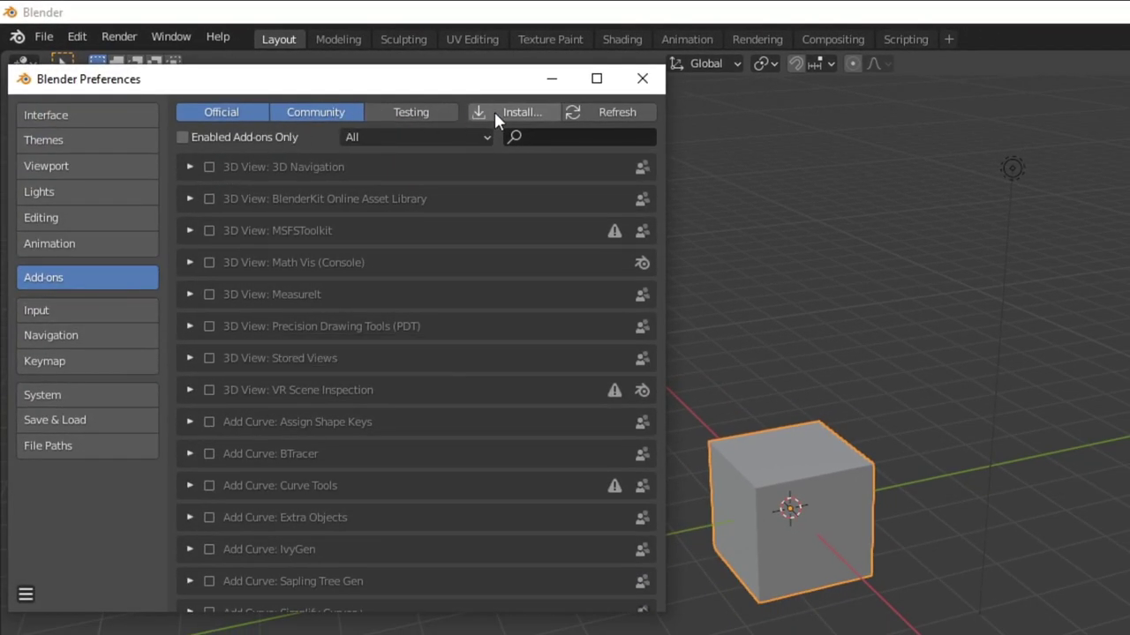
left_click(494, 111)
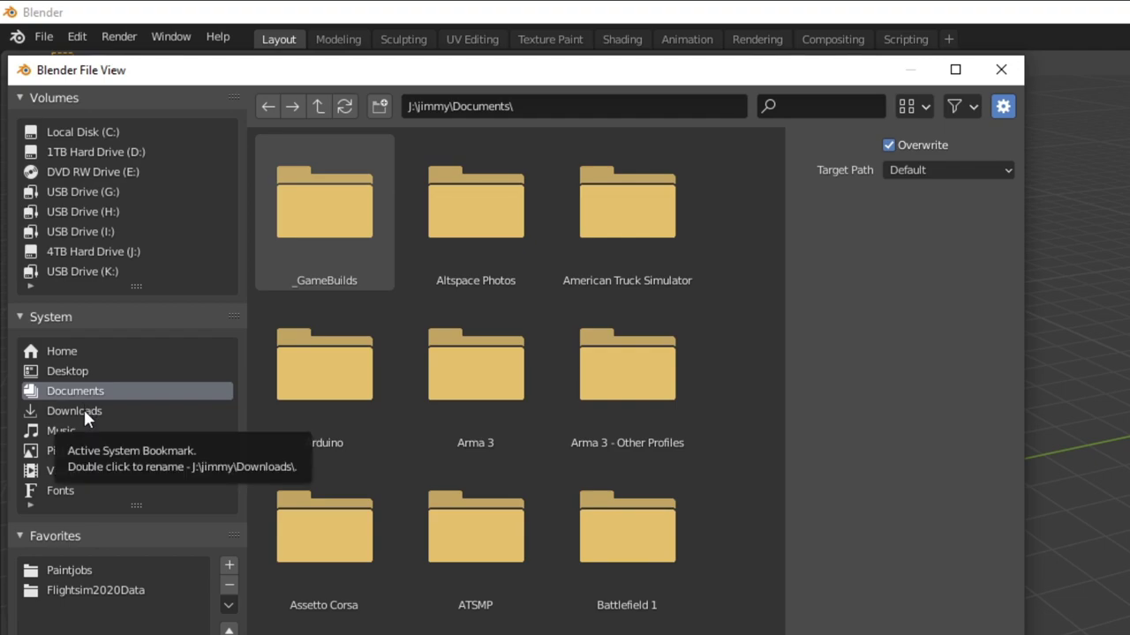
left_click(87, 410)
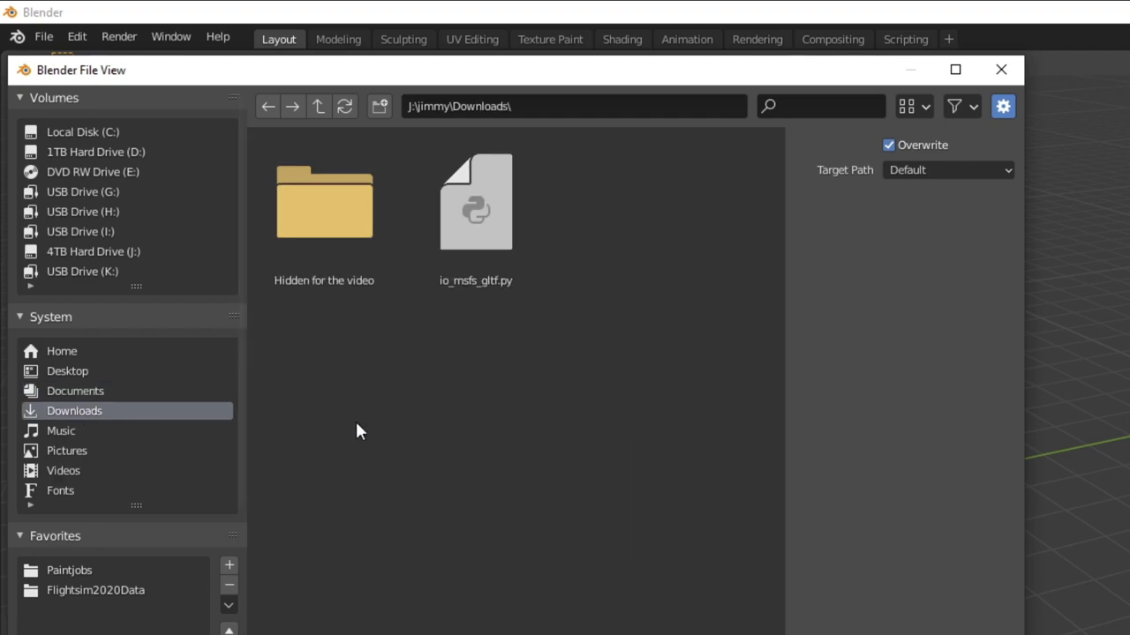
left_click(474, 249)
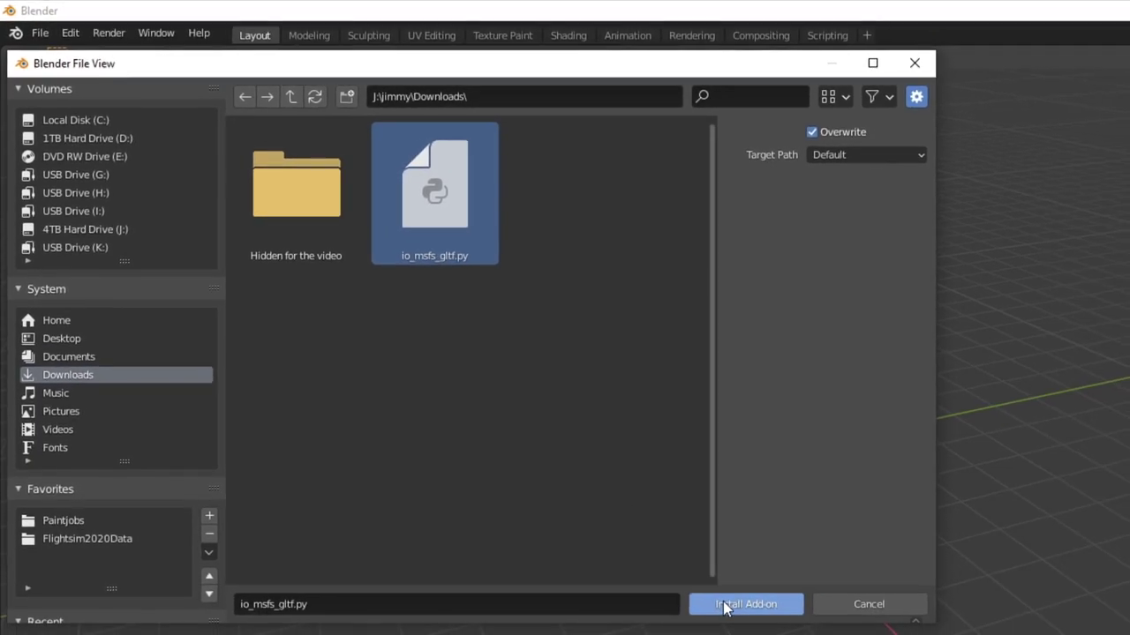
left_click(723, 605)
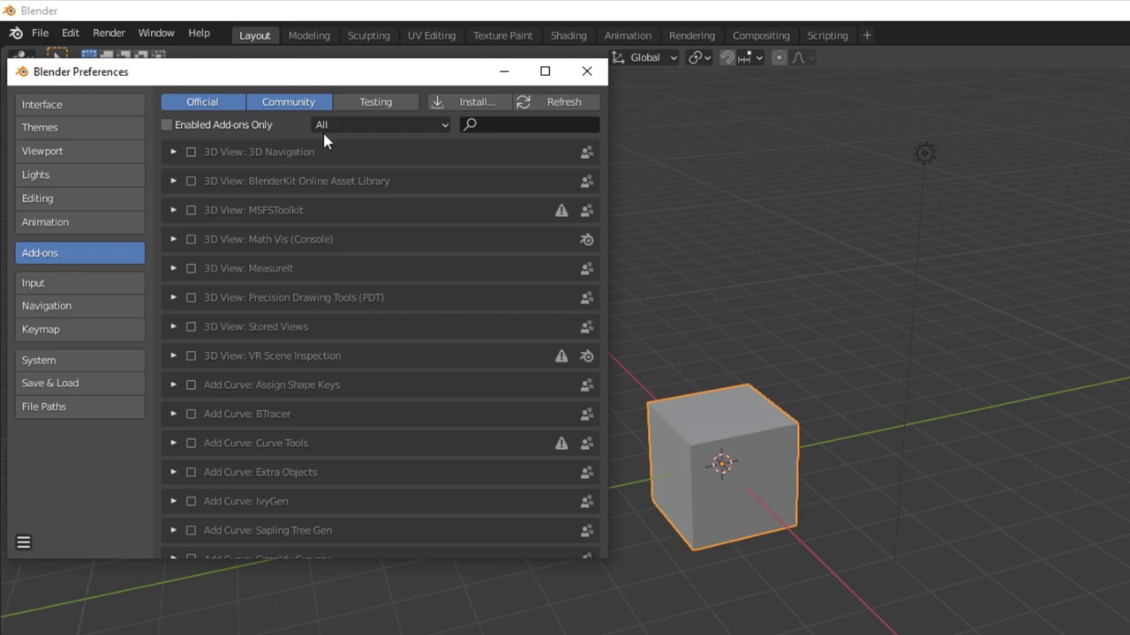
Step: Filter the add-ons by 'msfs' to confirm the MSFS glTF importer, then close Preferences
left_click(538, 128)
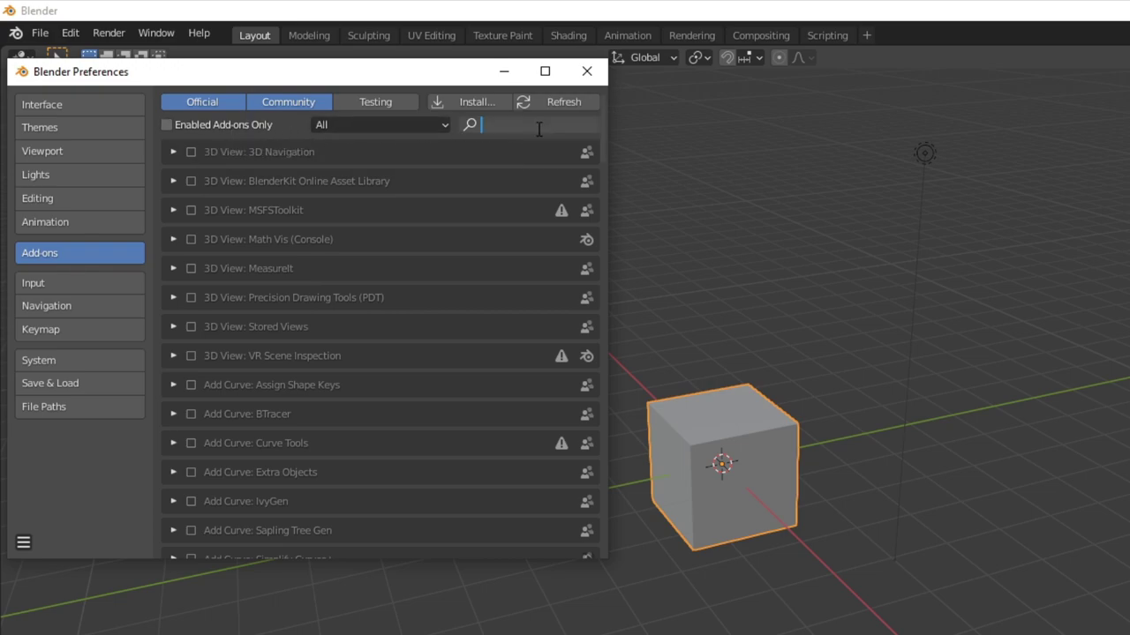
type("msfs")
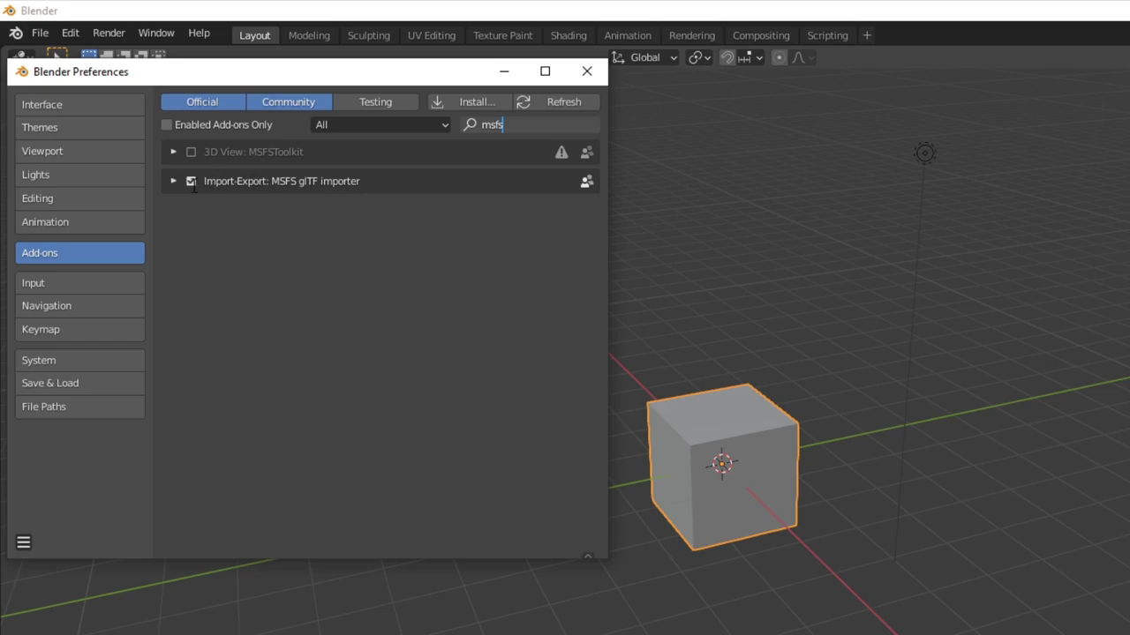
left_click(589, 74)
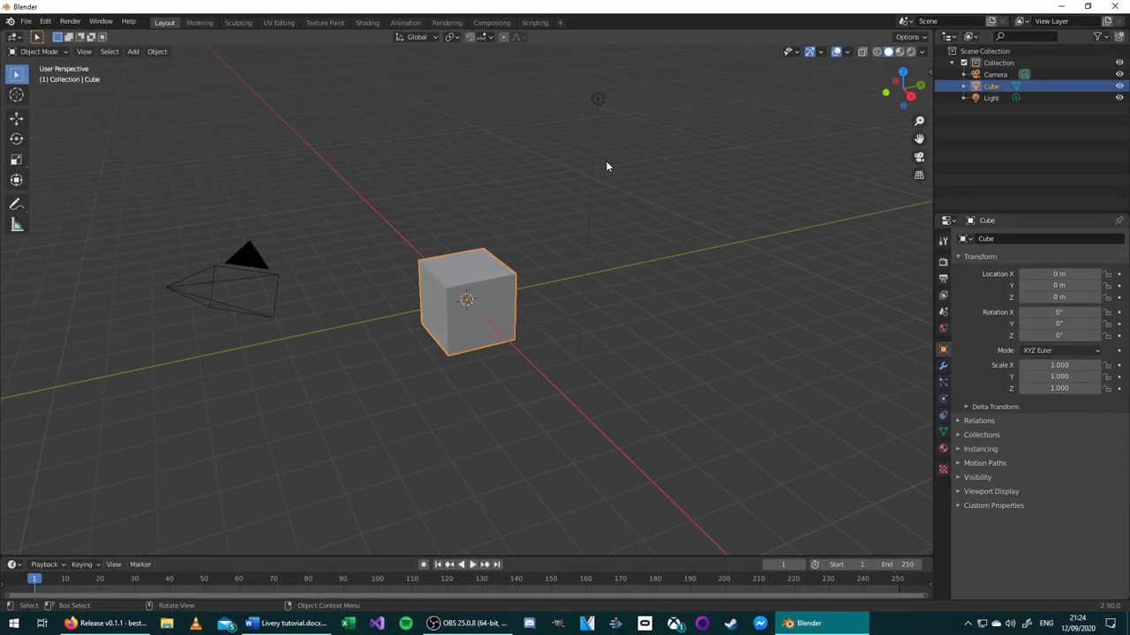
Step: Select and delete the default cube, camera and light
key("a")
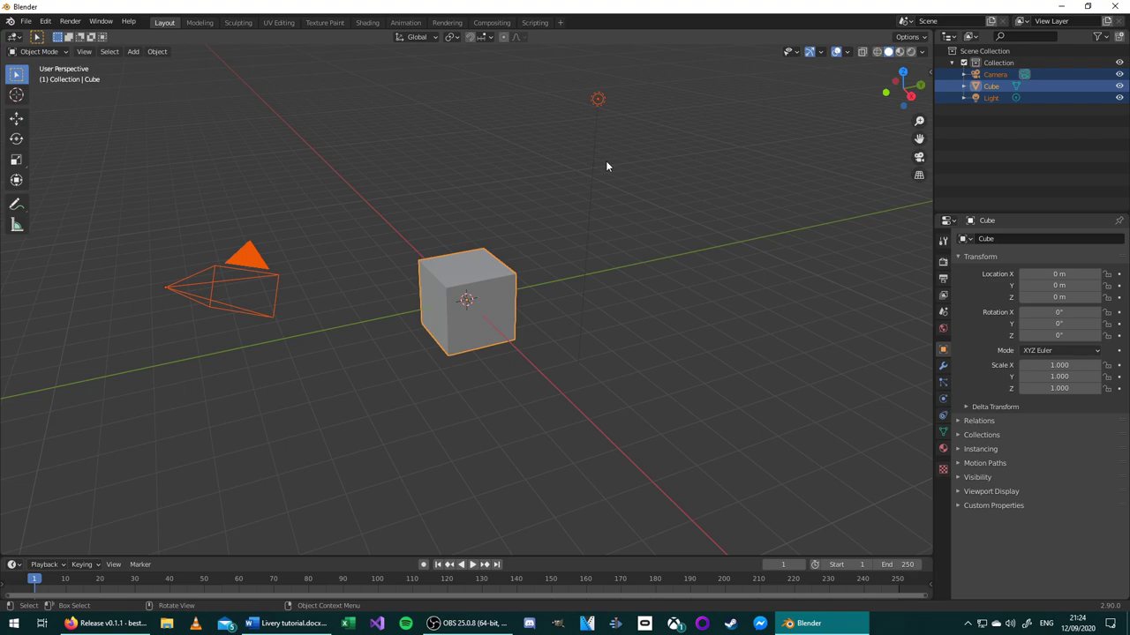
key("Delete")
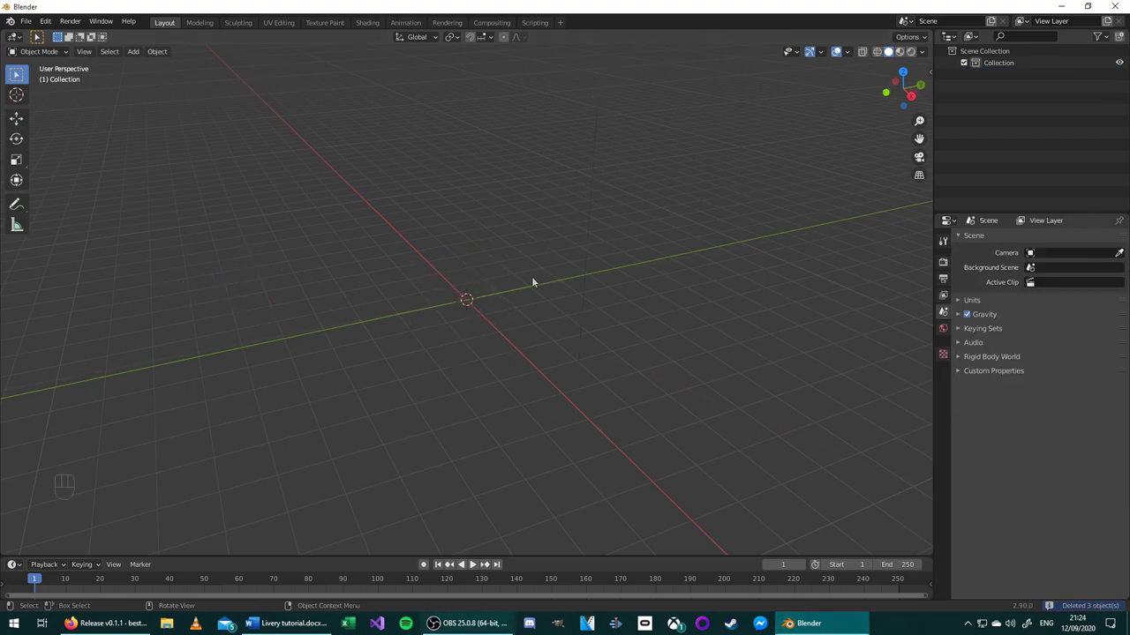
middle_click_drag(532, 283, 426, 320)
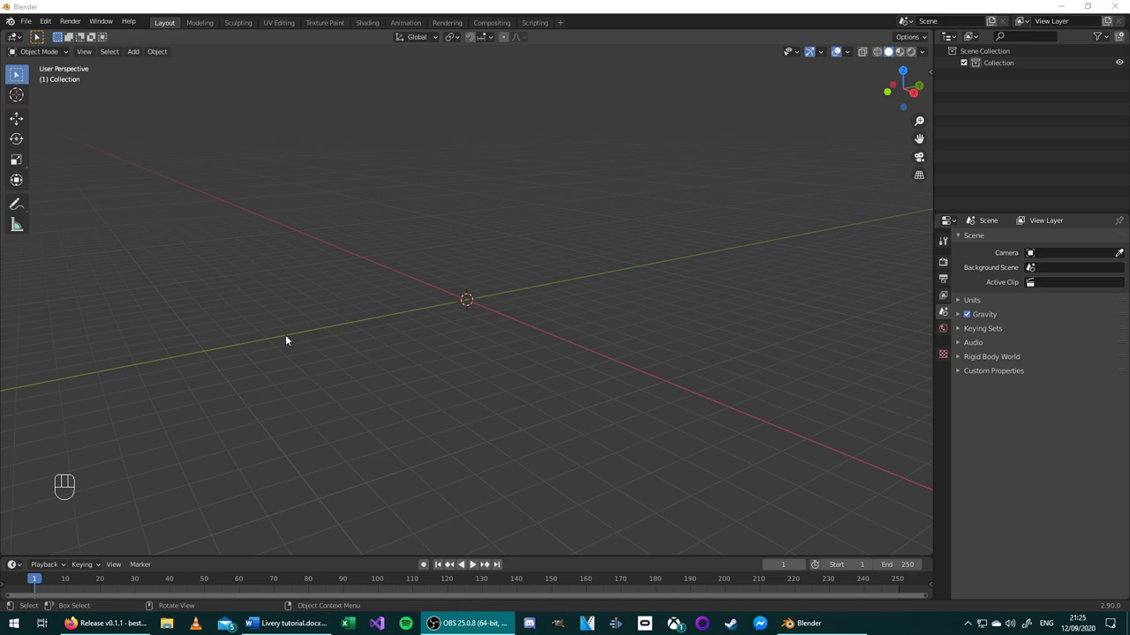
Step: Bring up File > Import to reach the MSFS glTF (.gltf) option
left_click(26, 20)
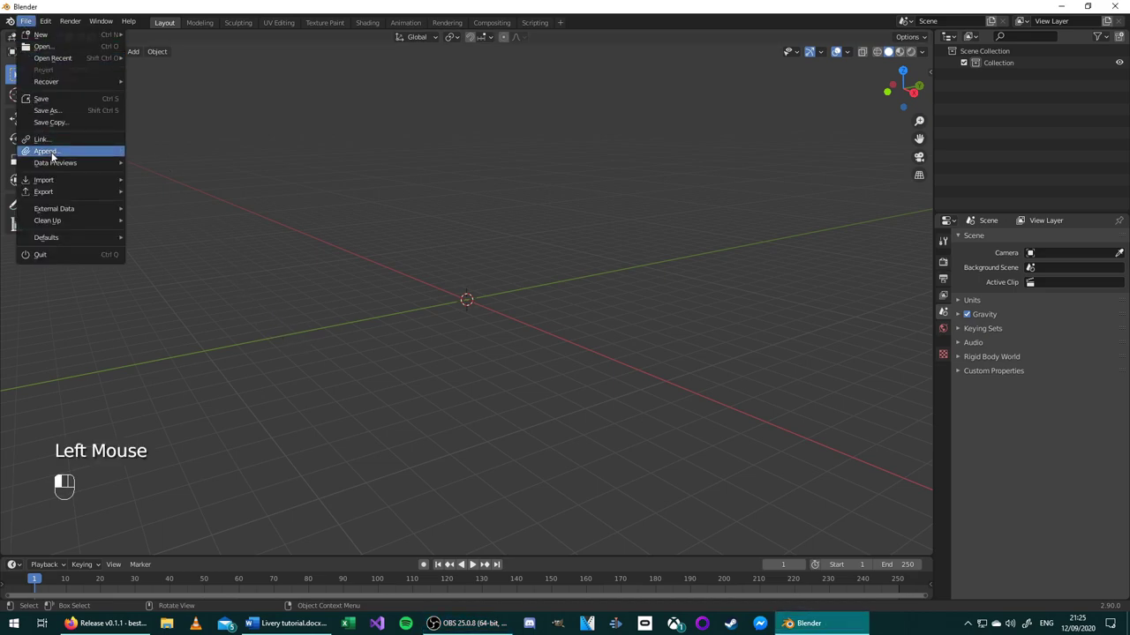
mouse_move(51, 181)
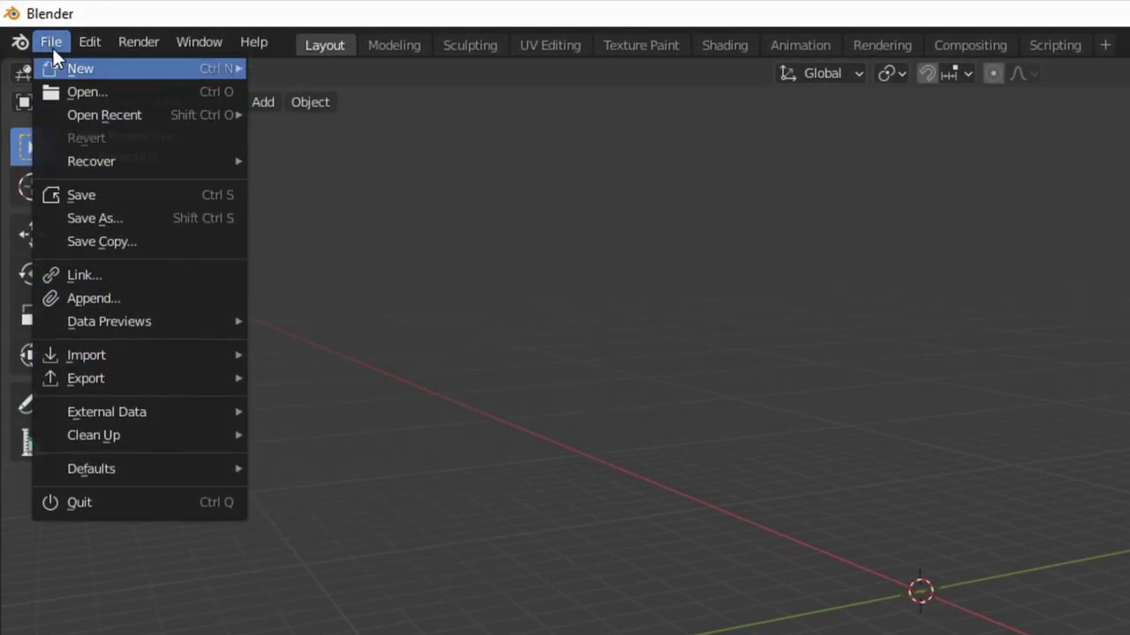
mouse_move(114, 353)
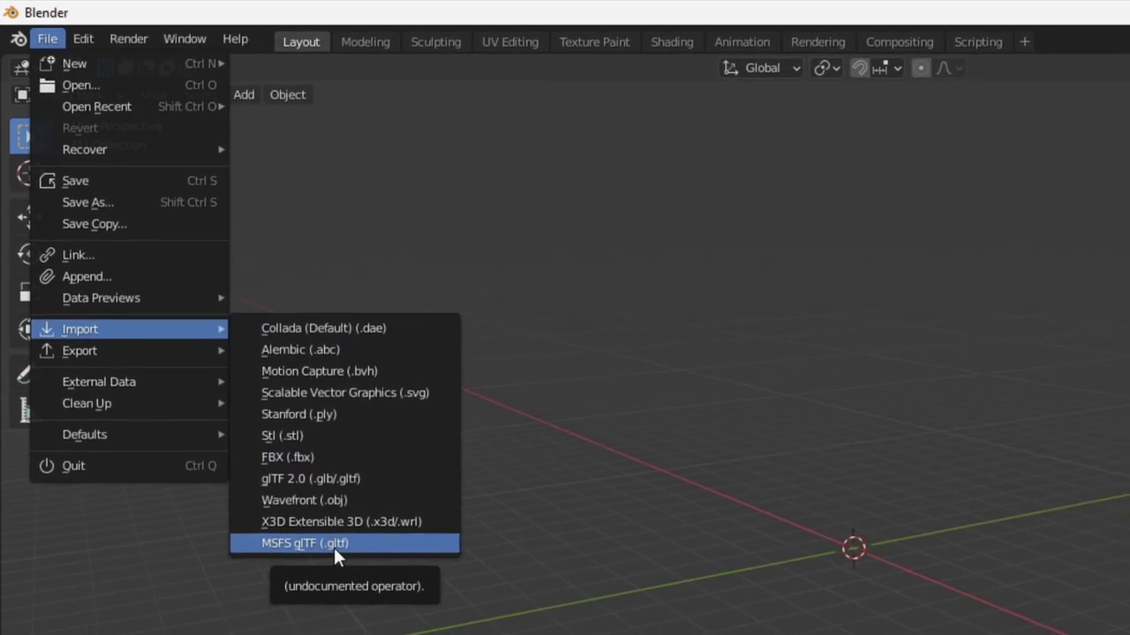
Step: Browse from Flightsim2020Data through Official > OneStore > caravan > SimObjects > Airplanes to the model folder
left_click(300, 588)
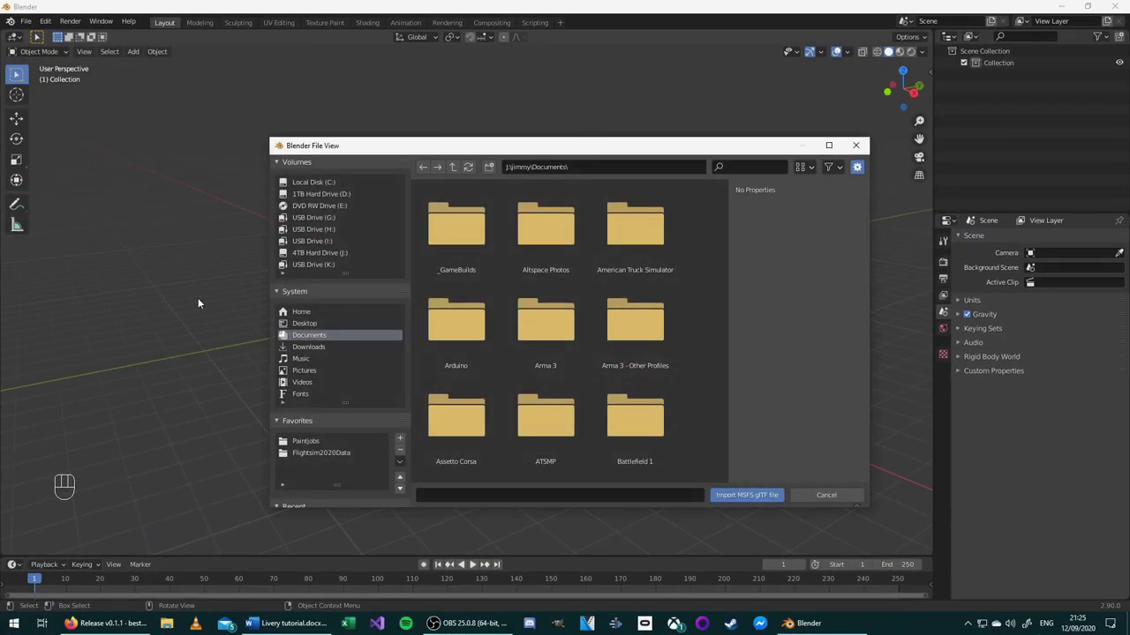
left_click(316, 453)
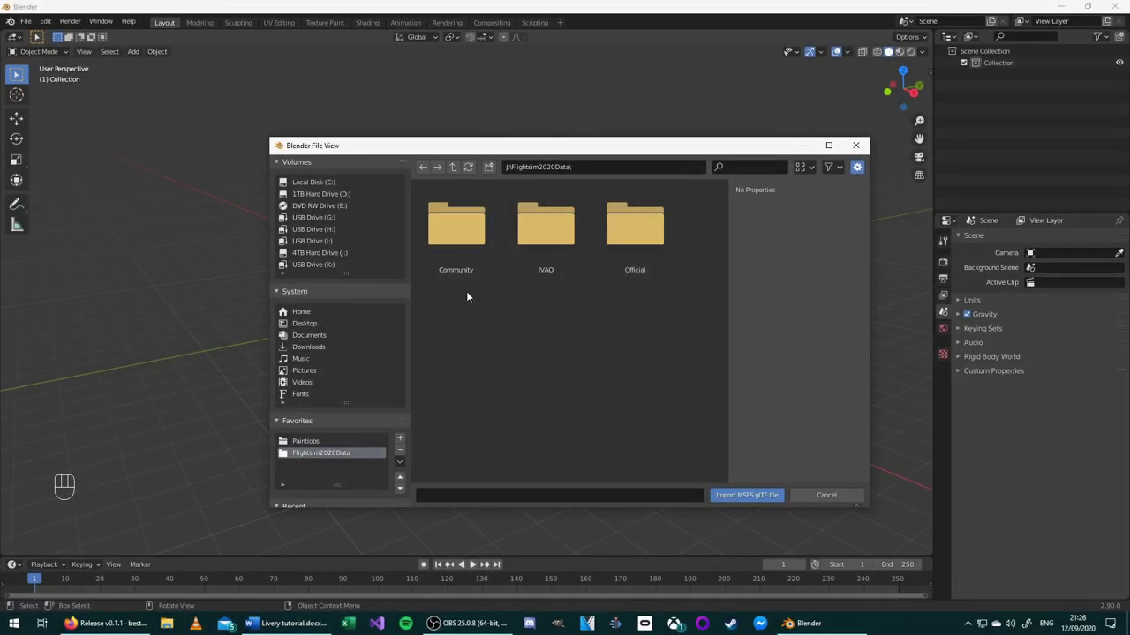
double_click(620, 236)
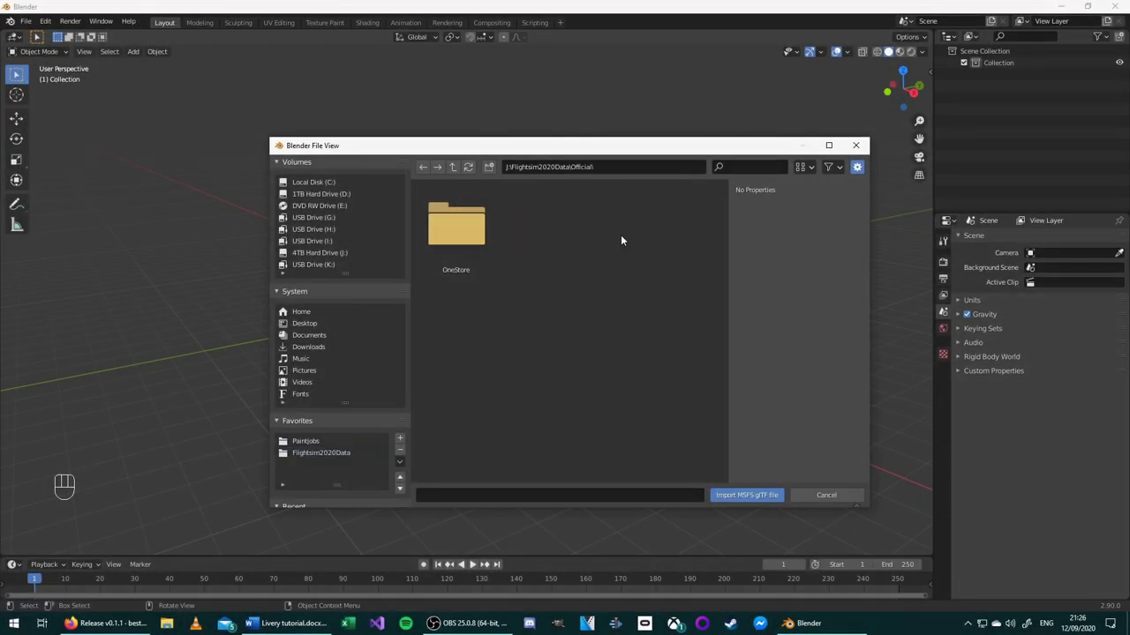
double_click(471, 239)
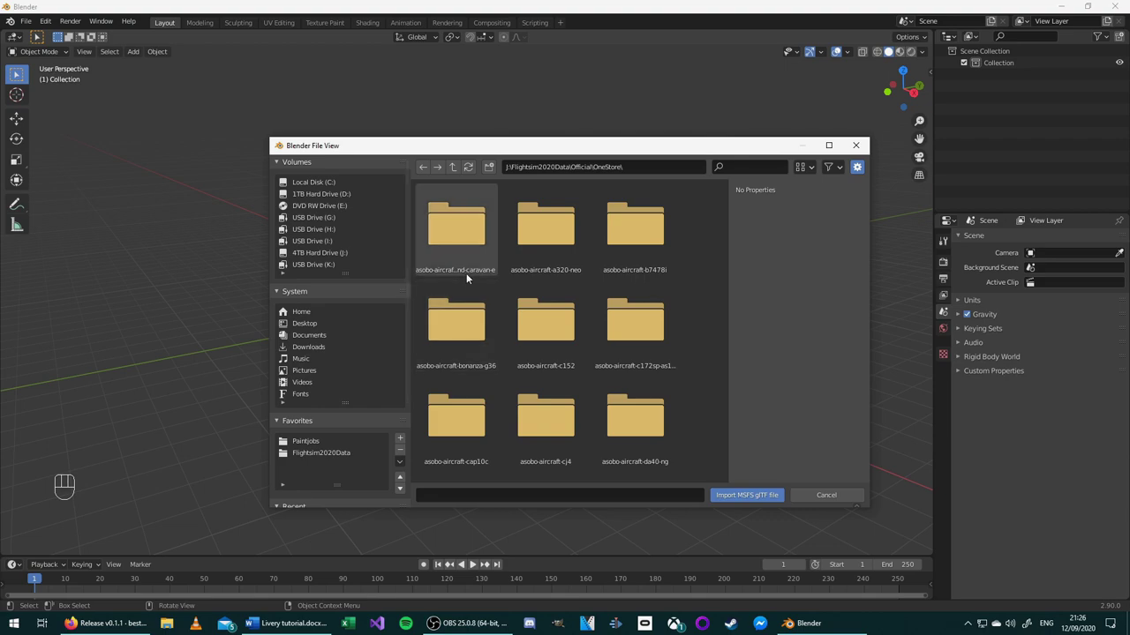
double_click(472, 237)
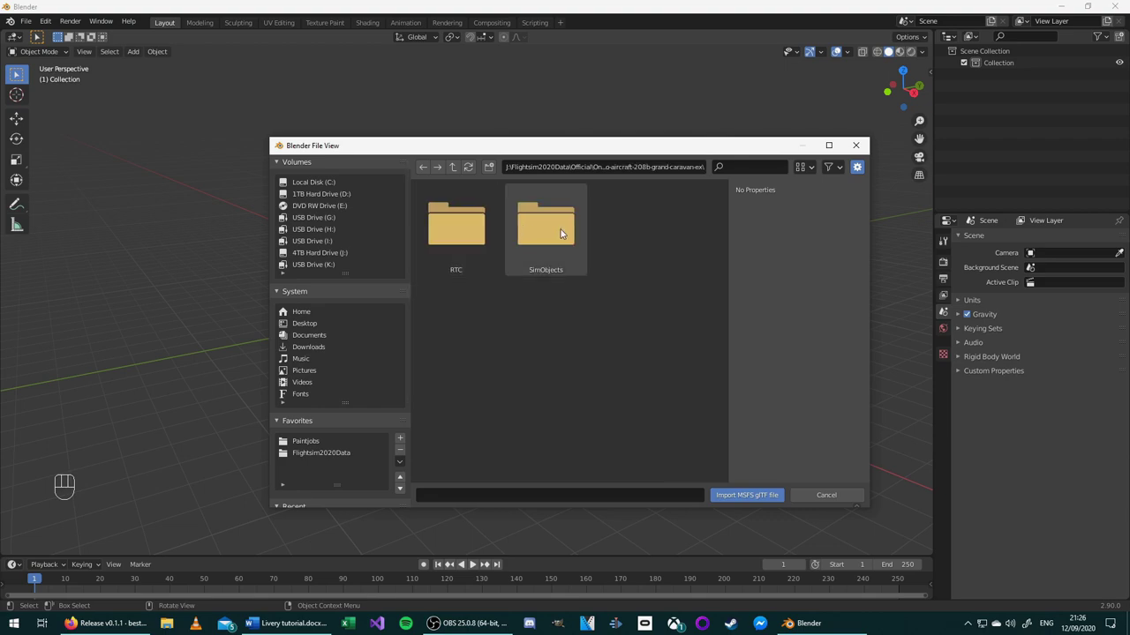
double_click(559, 231)
double_click(474, 235)
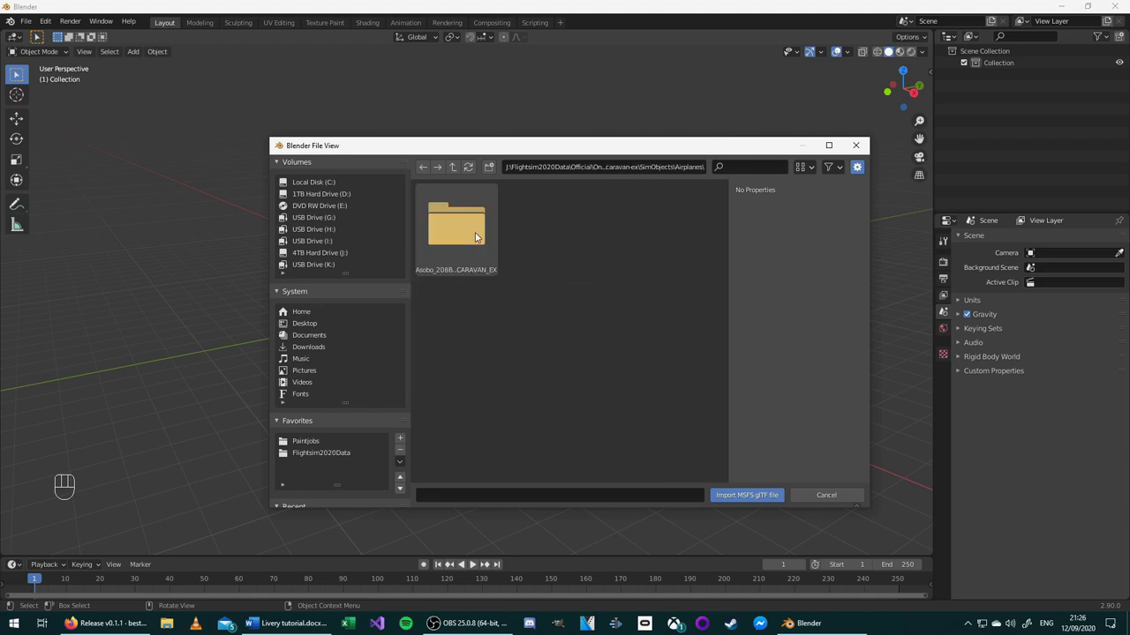
double_click(448, 243)
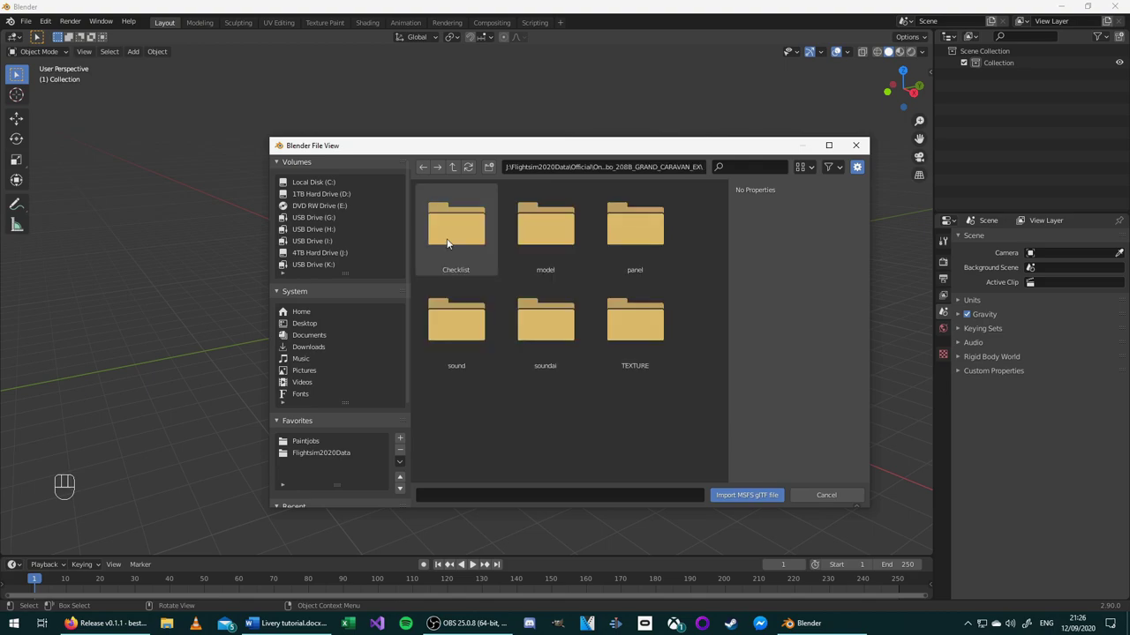
double_click(544, 239)
Step: Show files as a detailed list and import 208B_GRAND_CARAVAN_EX_LOD00.gltf
left_click(807, 169)
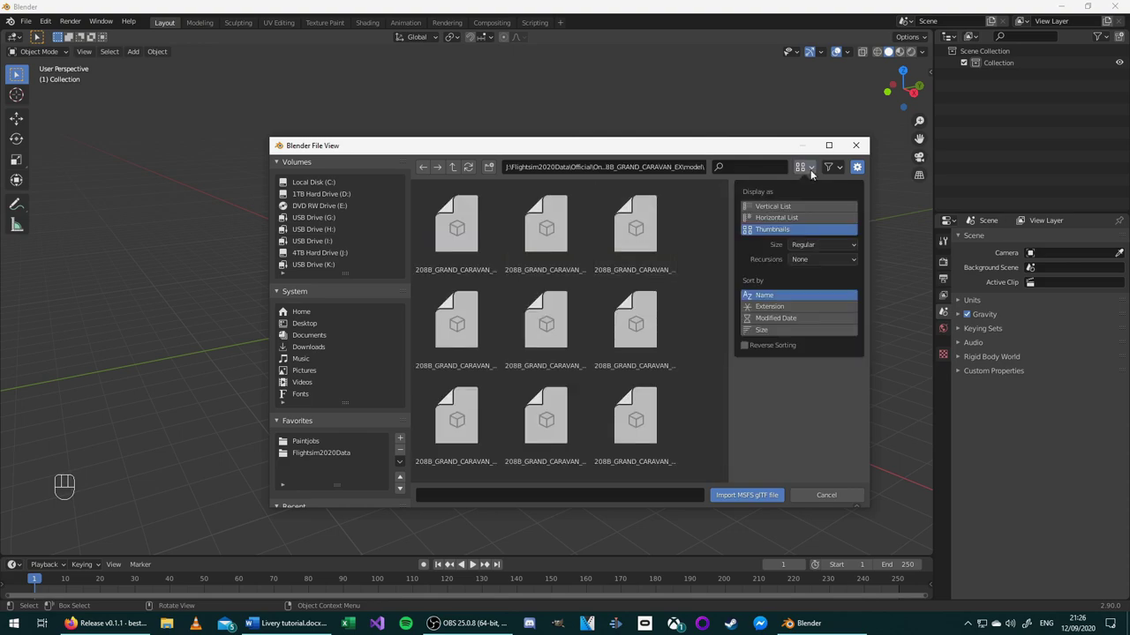
left_click(769, 207)
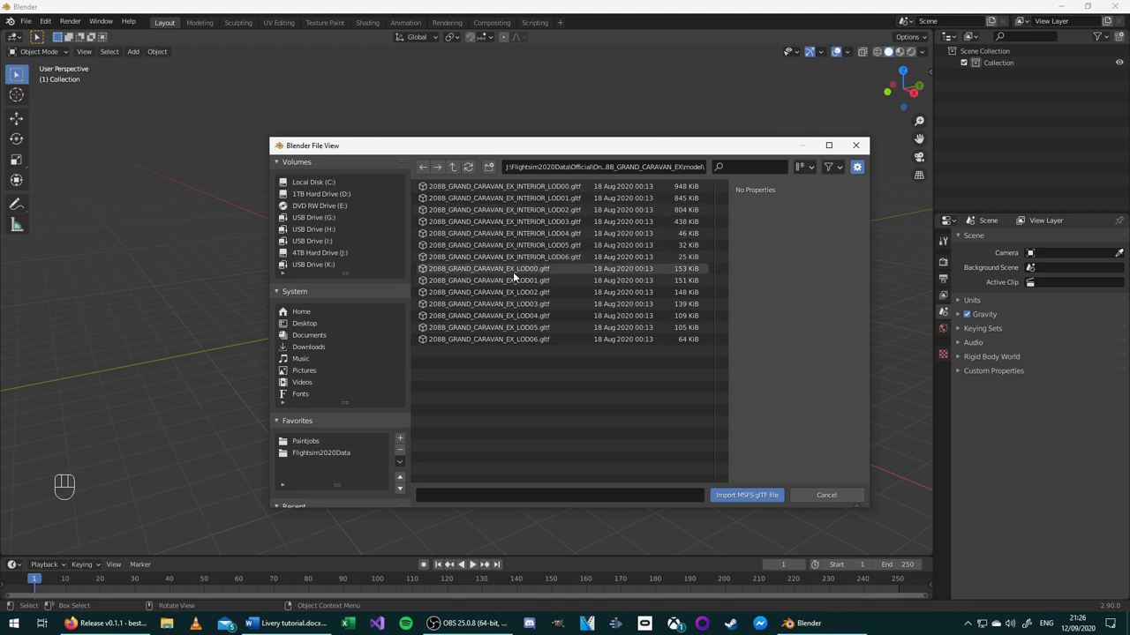
left_click(512, 269)
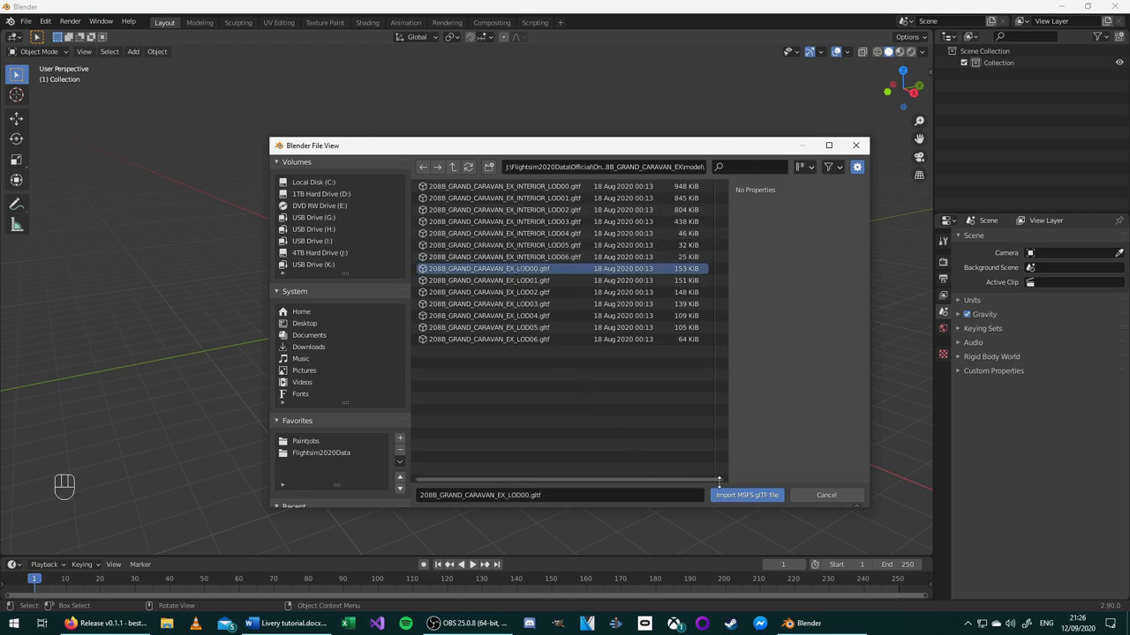
left_click(743, 496)
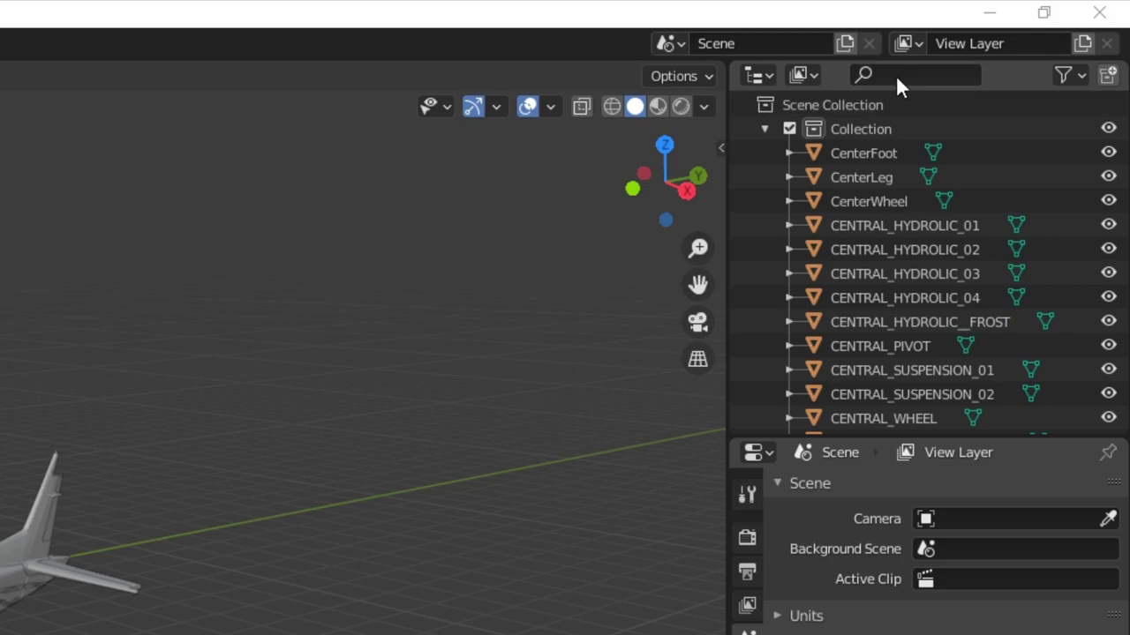
Step: Filter the Outliner by 'fue', select FUSELAGE, and hide all unselected objects
left_click(899, 76)
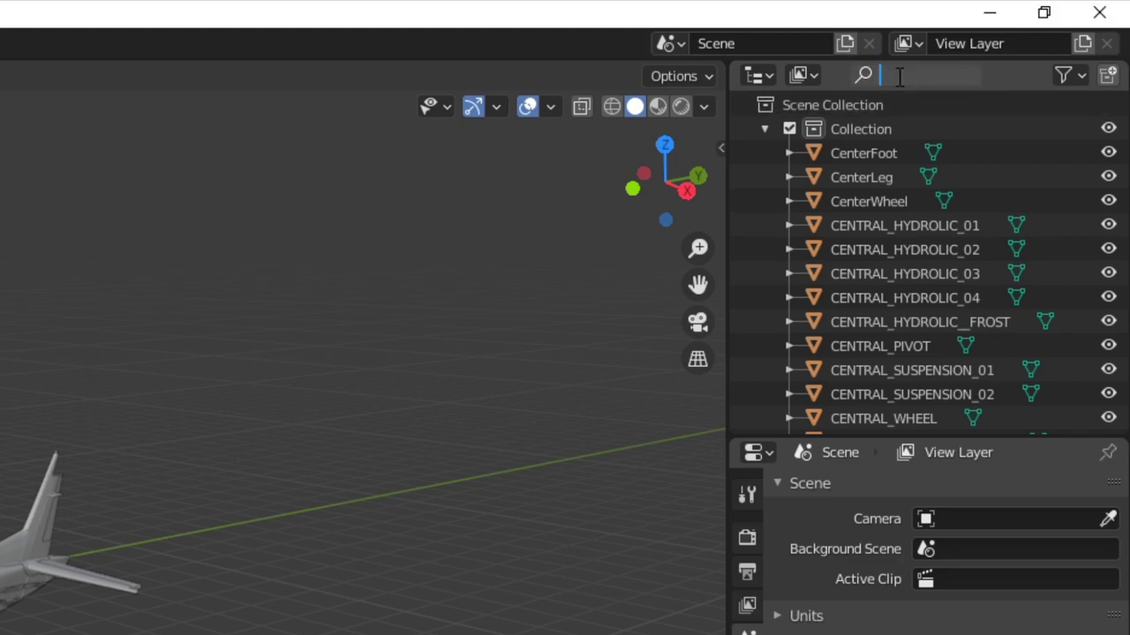
type("fue")
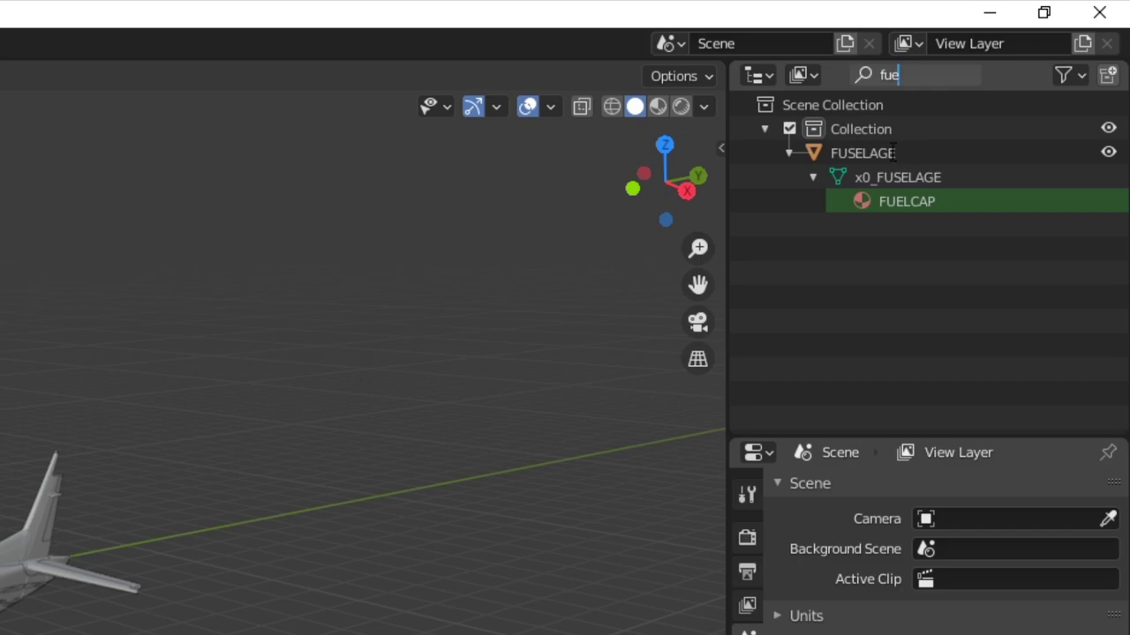
left_click(901, 153)
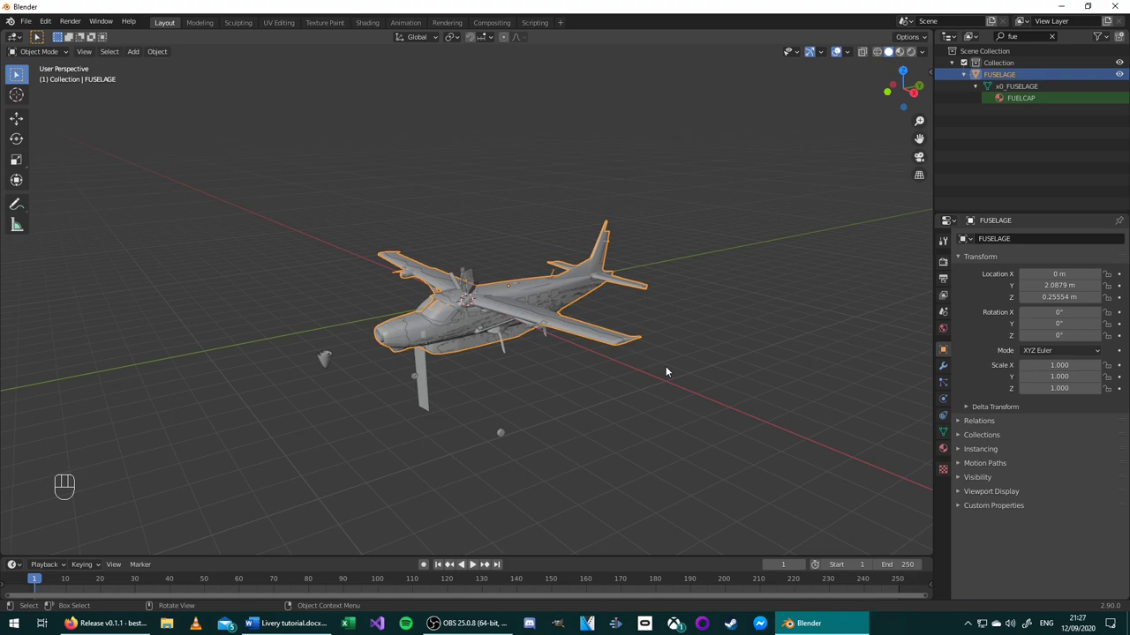
key("shift+h")
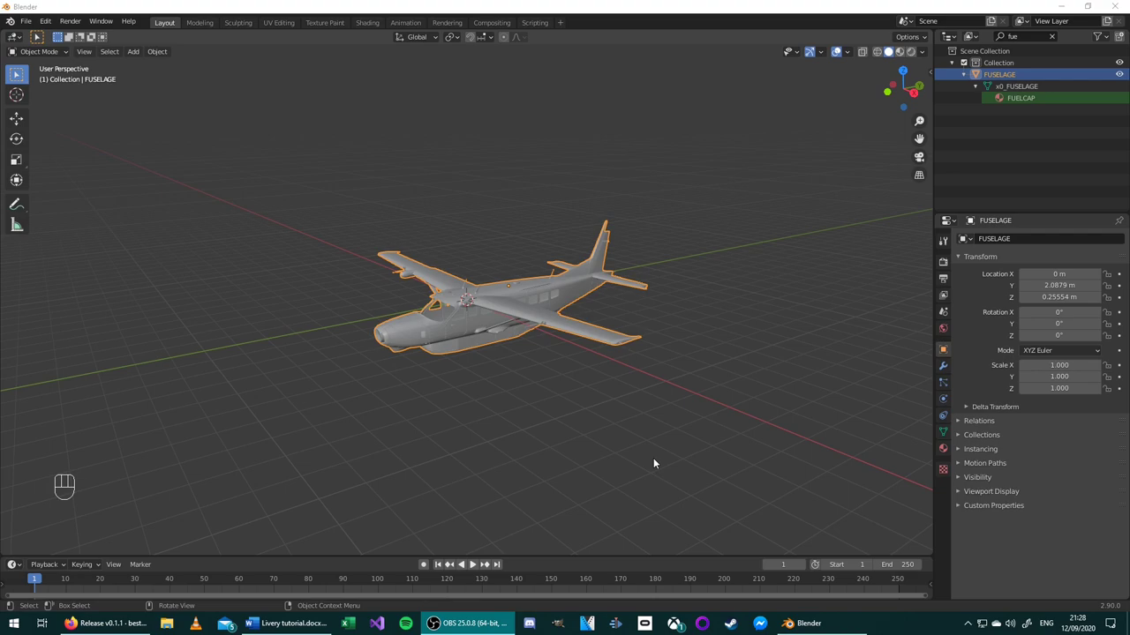
Step: Open the Texture Paint workspace and inspect the FUSELAGE's material texture slots
left_click(337, 22)
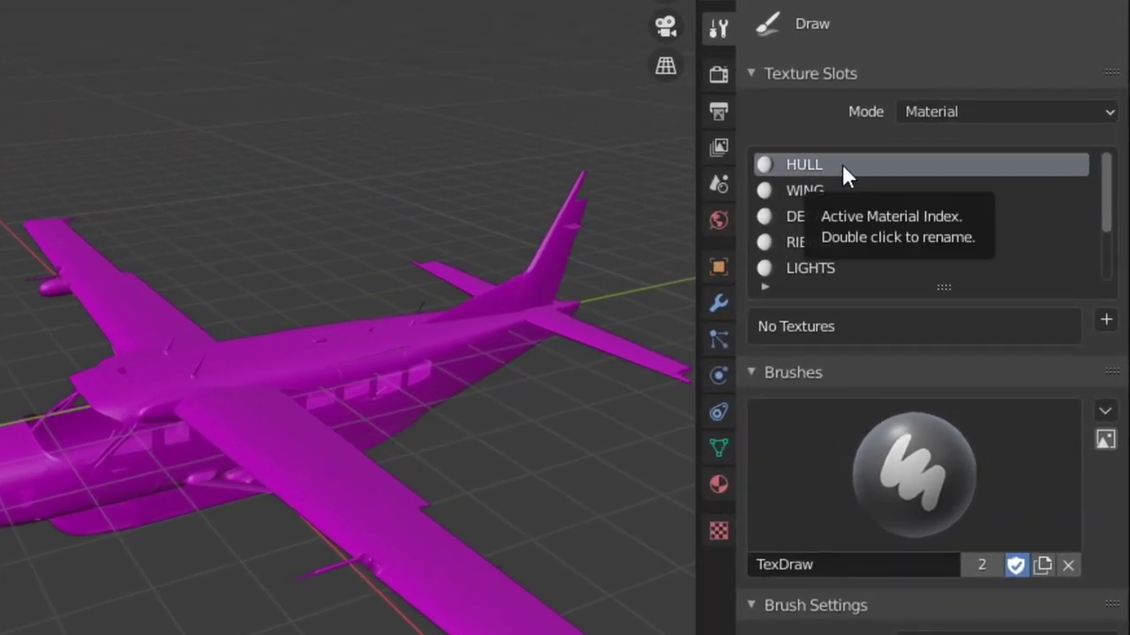
scroll(866, 217, "down", 1)
scroll(865, 220, "up", 1)
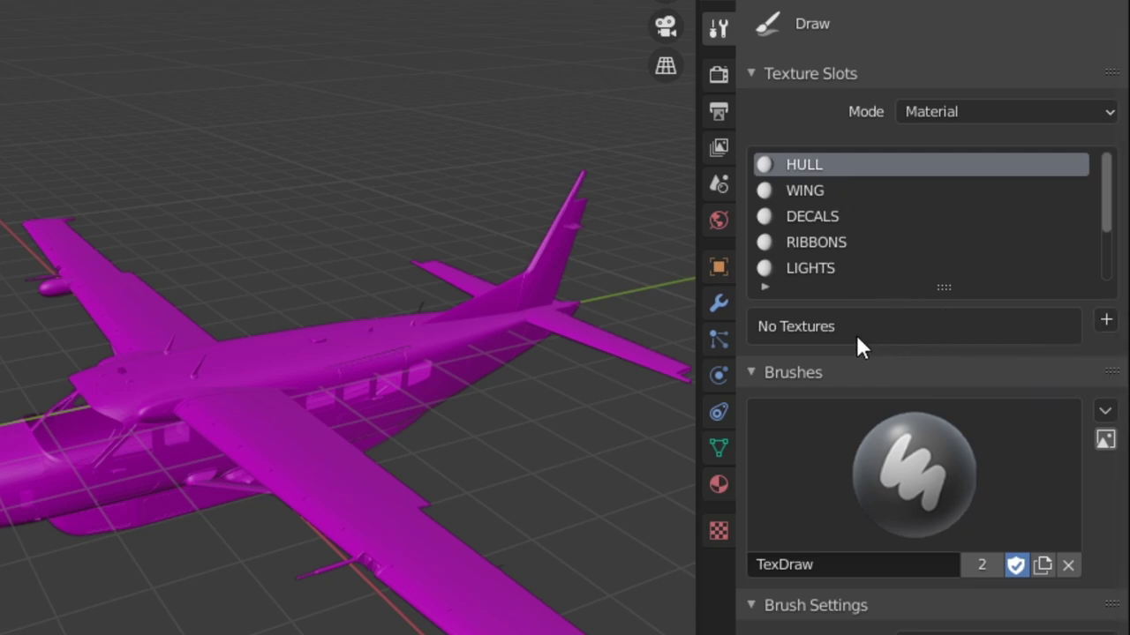
Step: Add a HULL Base Color texture paint slot and choose its fill colour
left_click(1106, 322)
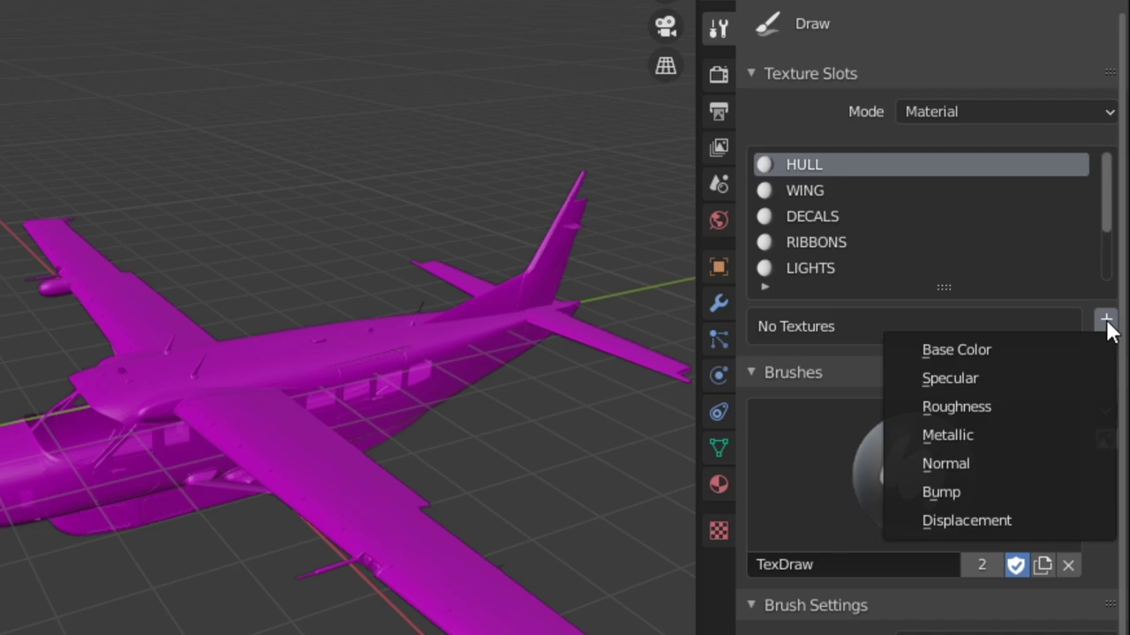
left_click(989, 351)
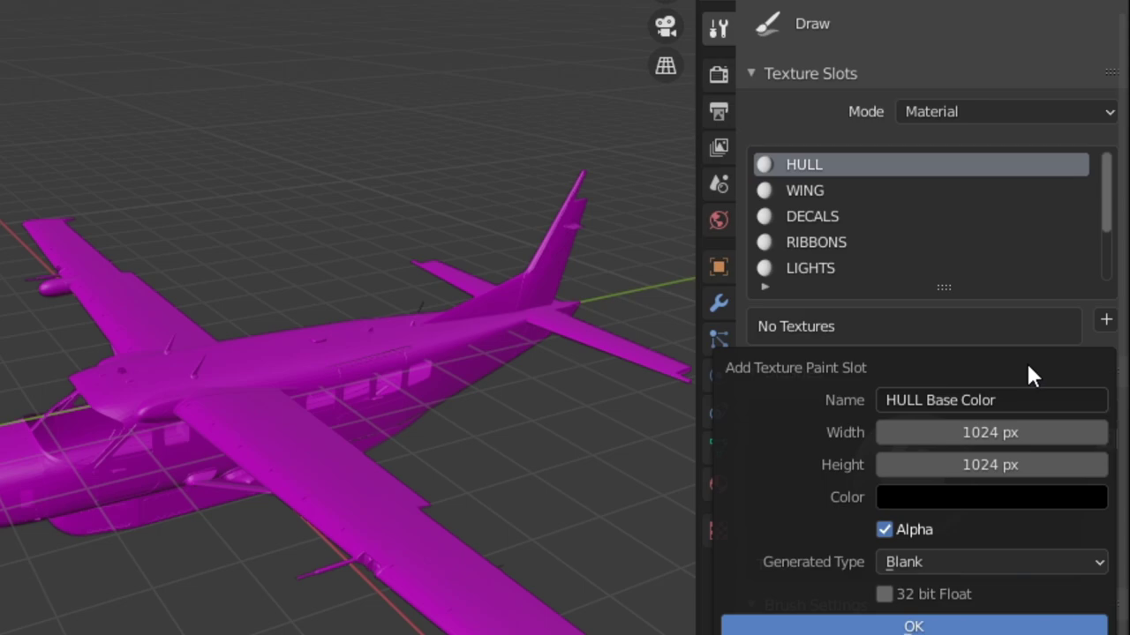
left_click(998, 499)
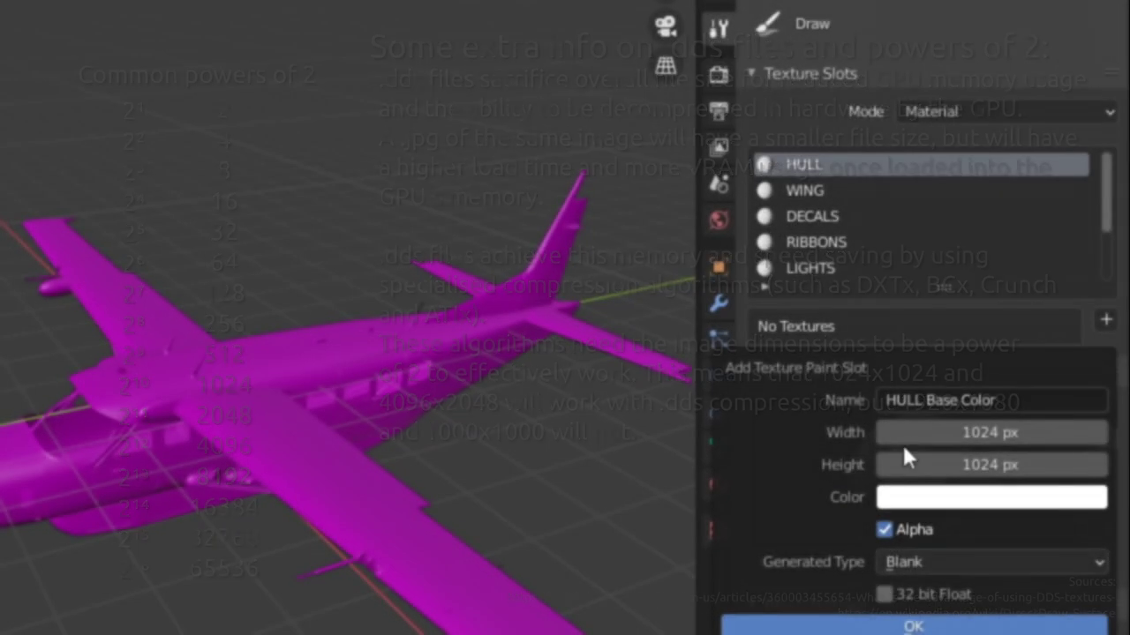
Step: Size the new texture at 4096 × 4096 px and create it
left_click(961, 431)
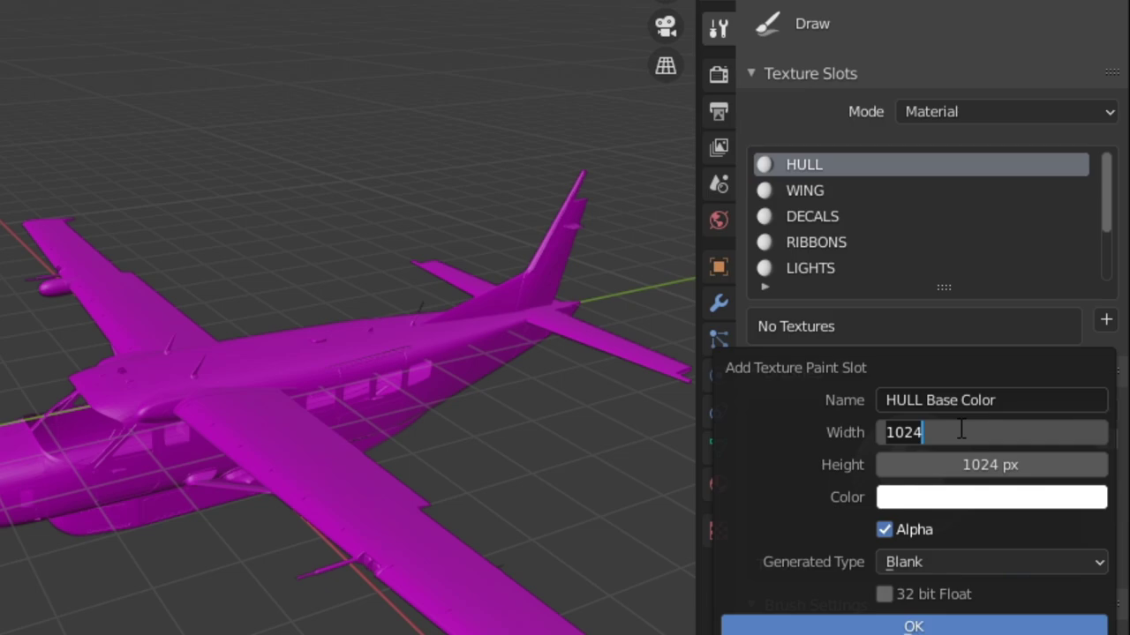
type("20")
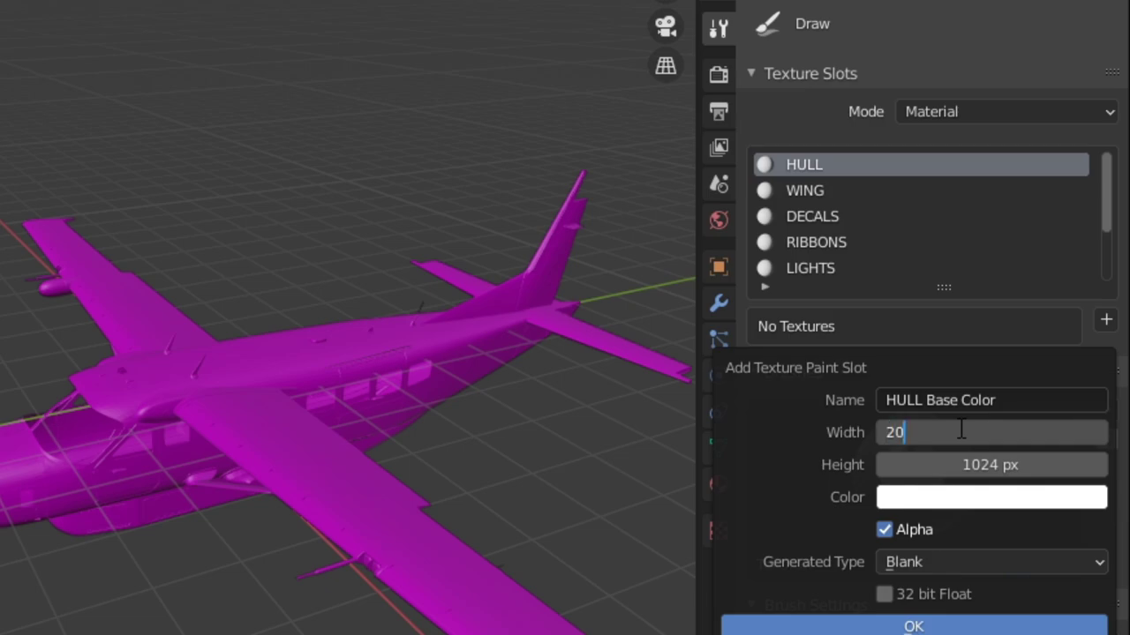
type("48")
key("Return")
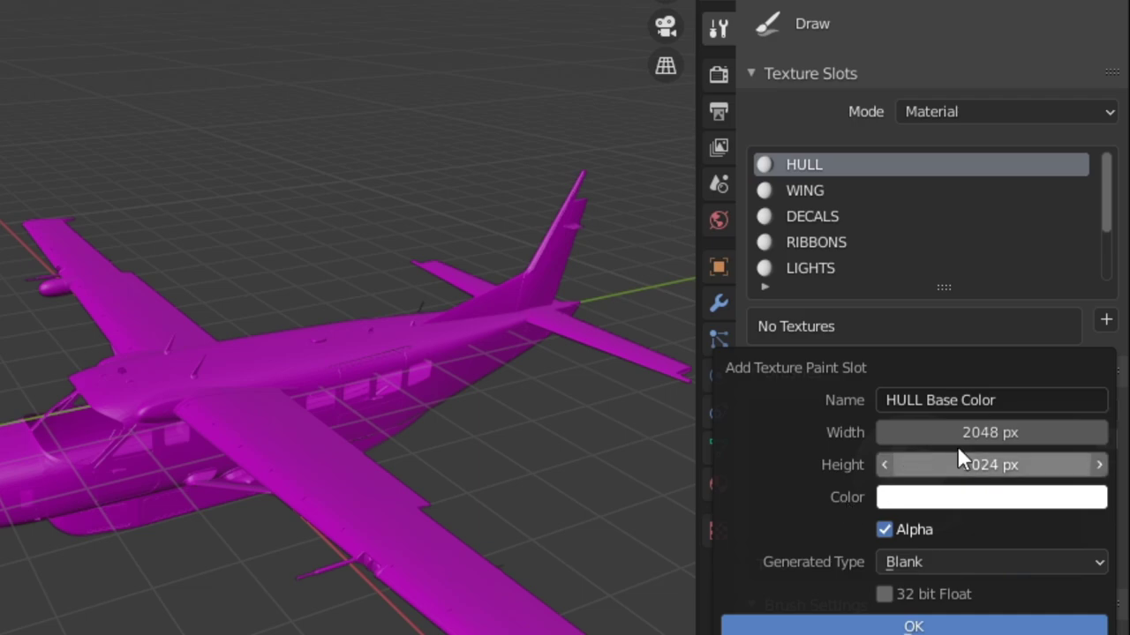
left_click(973, 464)
type("2048")
key("Return")
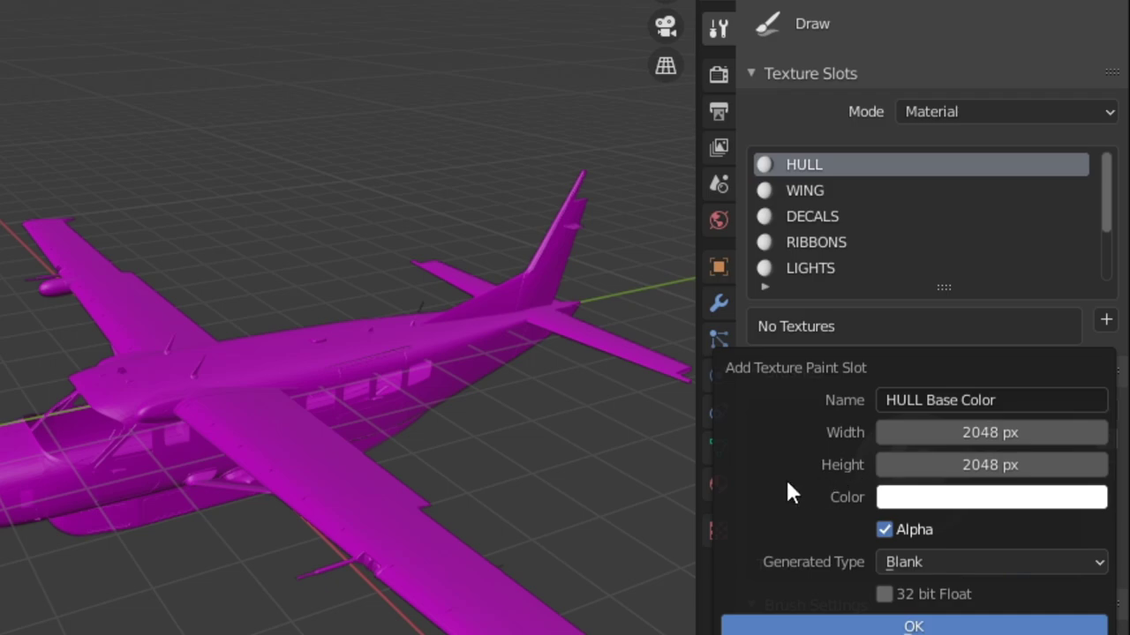
left_click(951, 433)
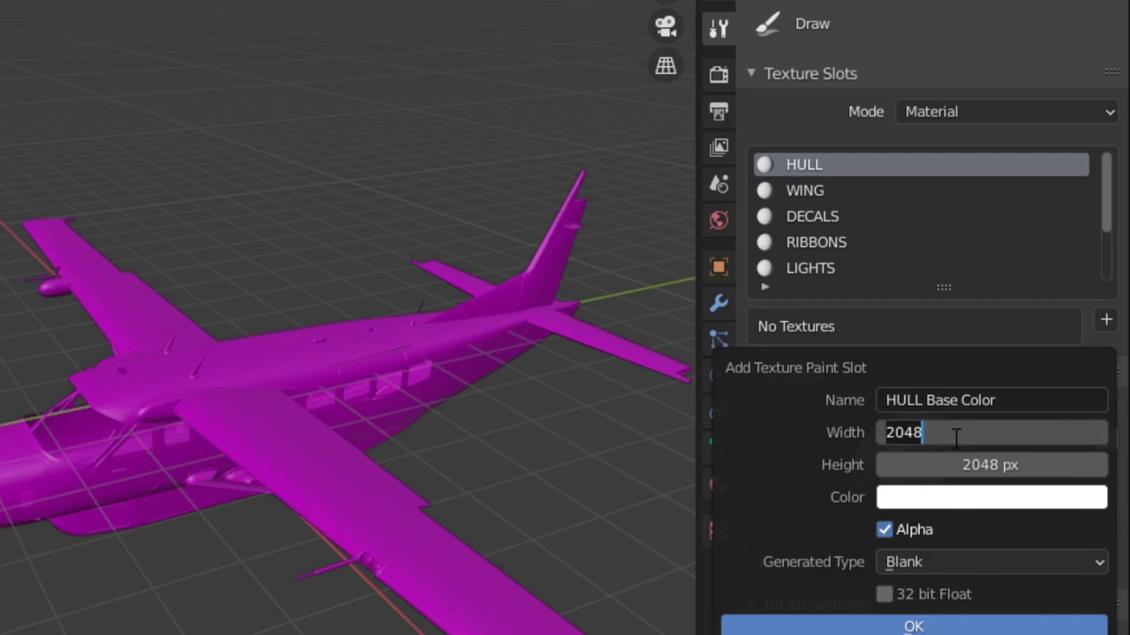
type("4096")
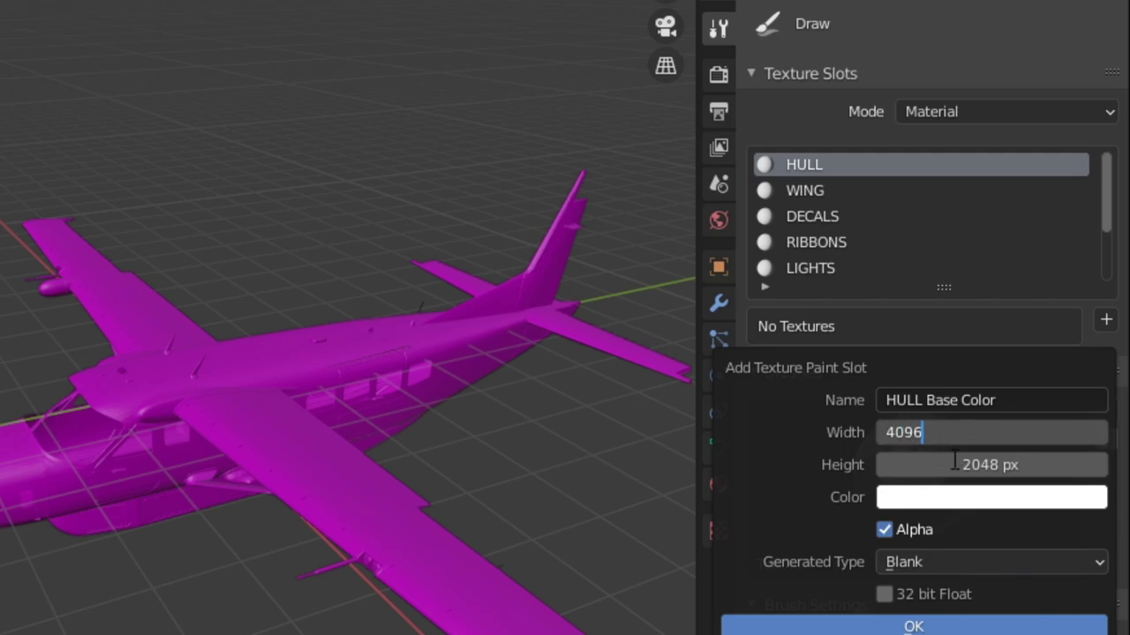
key("Return")
left_click(993, 474)
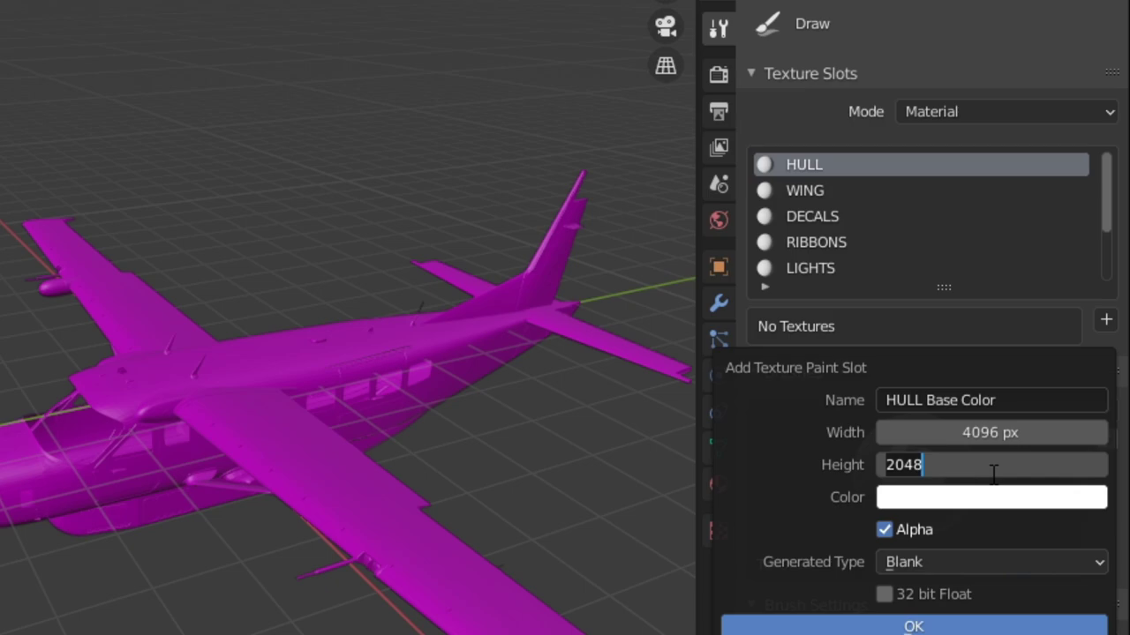
type("4096")
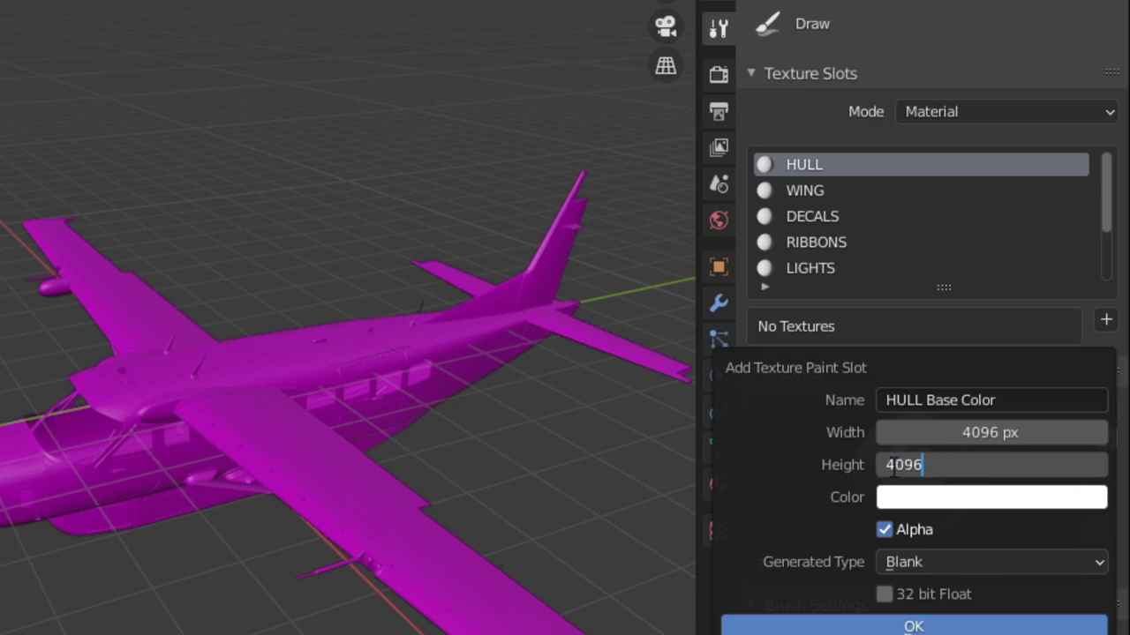
key("Return")
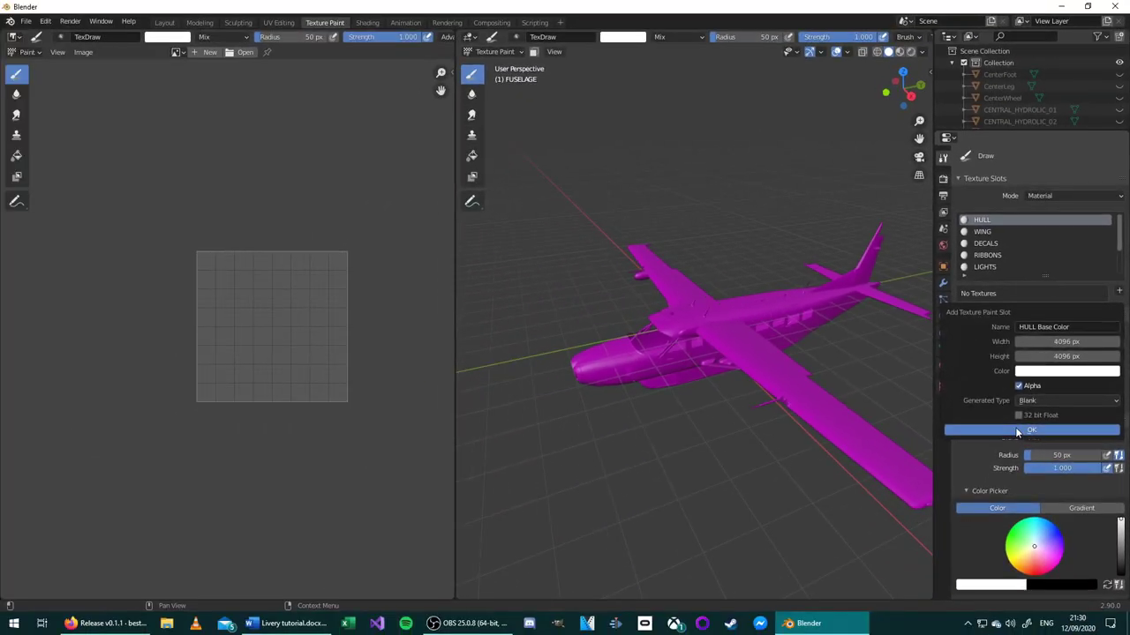
left_click(1017, 431)
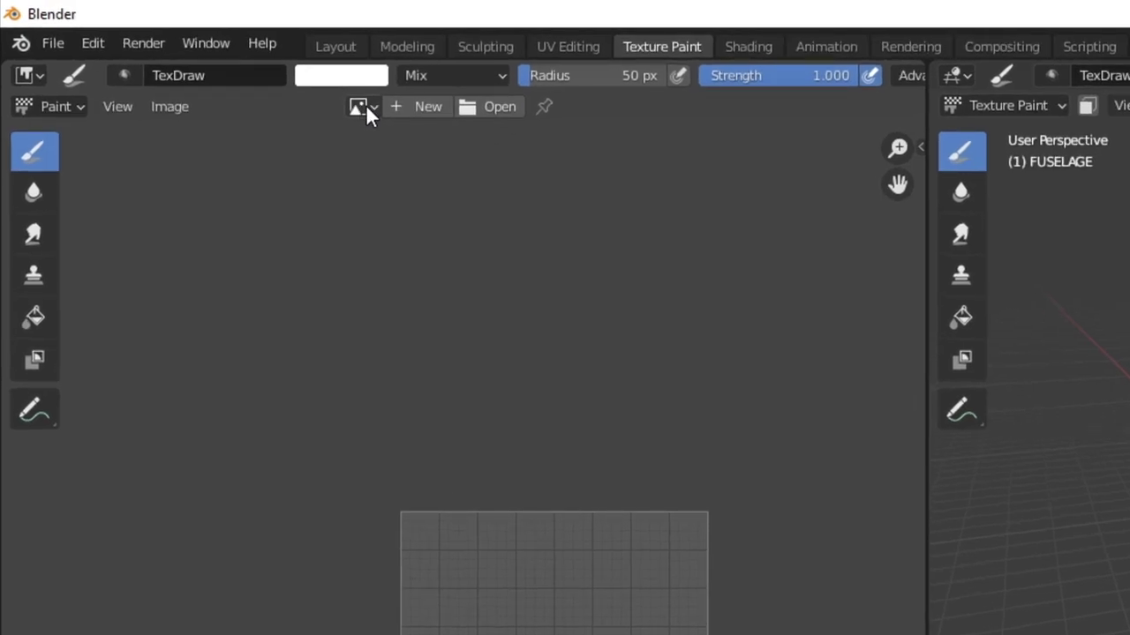
Step: Display the blank white HULL Base Color image in the Image Editor
left_click(369, 106)
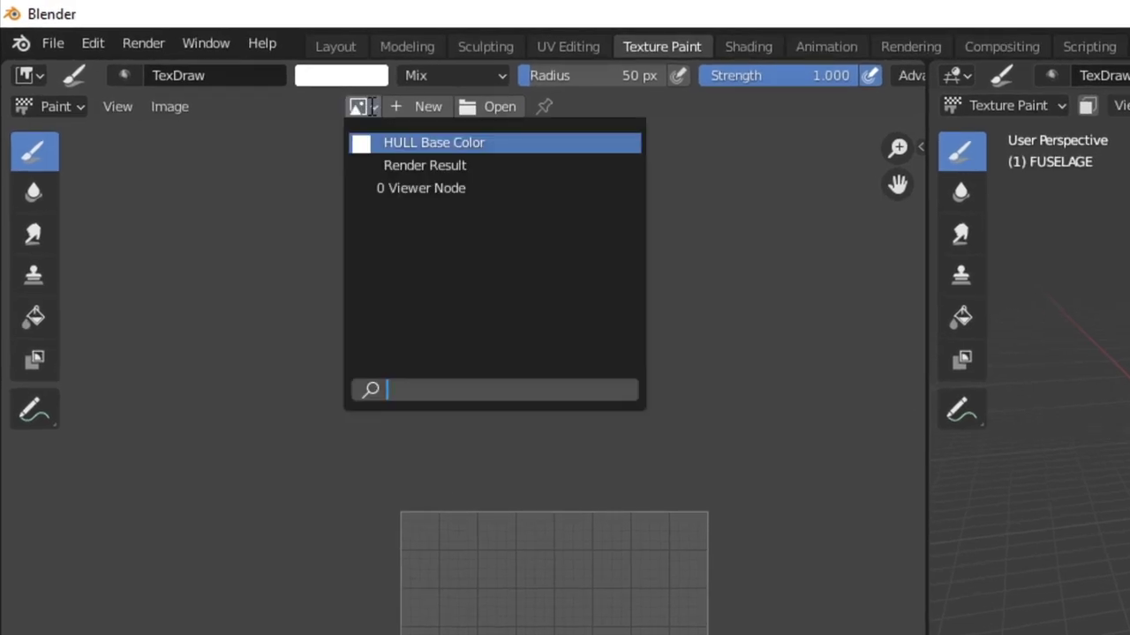
left_click(420, 143)
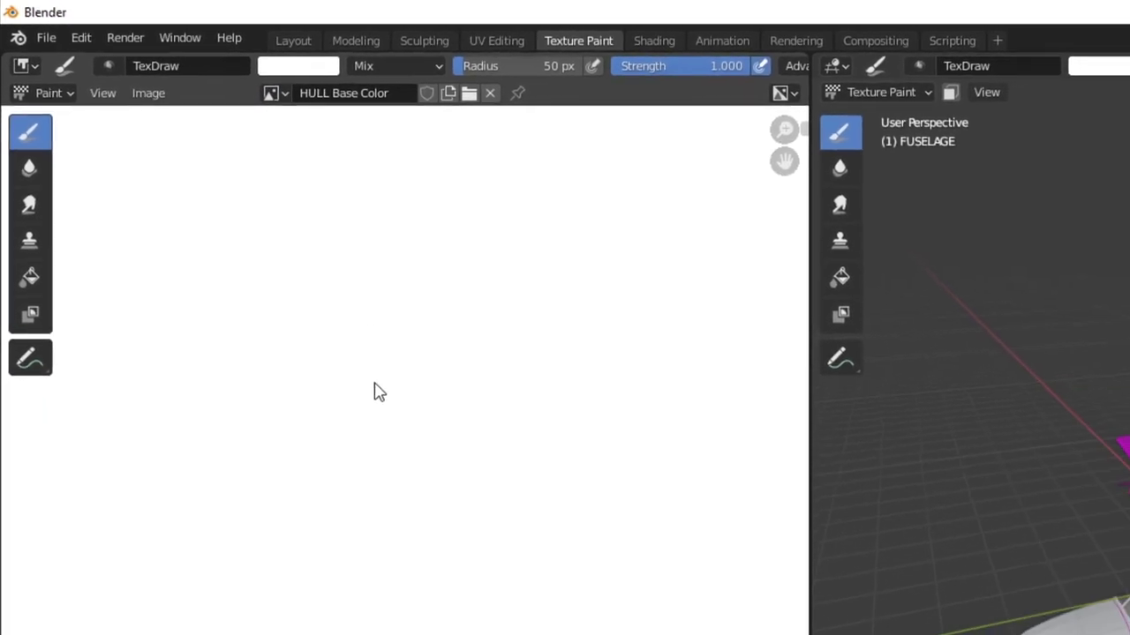
scroll(245, 303, "down", 3)
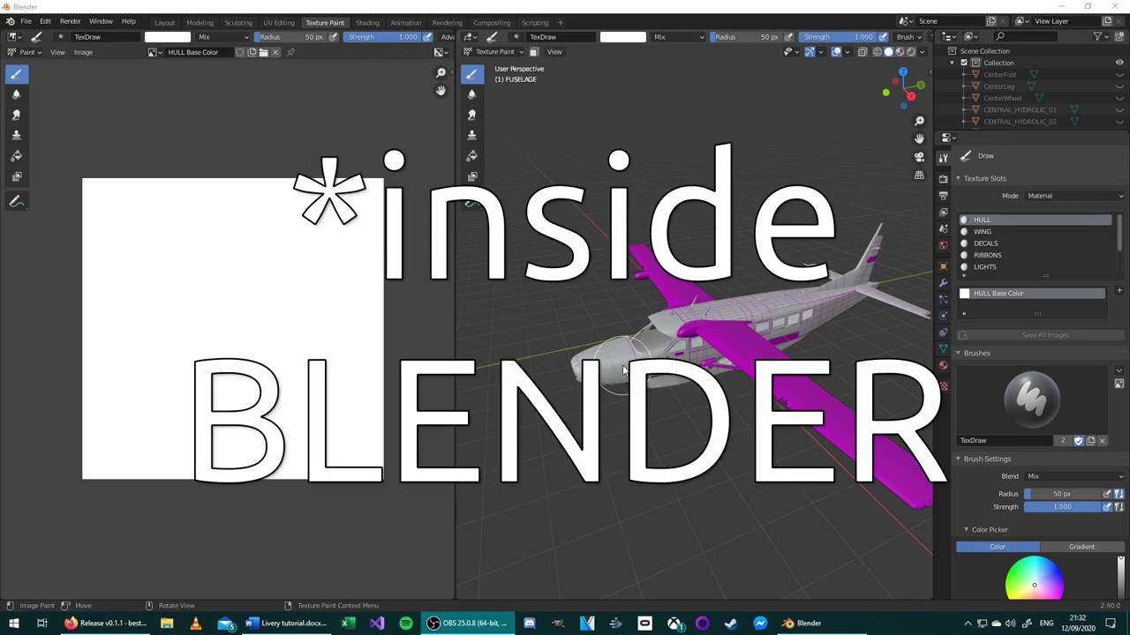
Step: Set the paint colour to a dark ochre yellow (V 0.640)
scroll(965, 392, "down", 2)
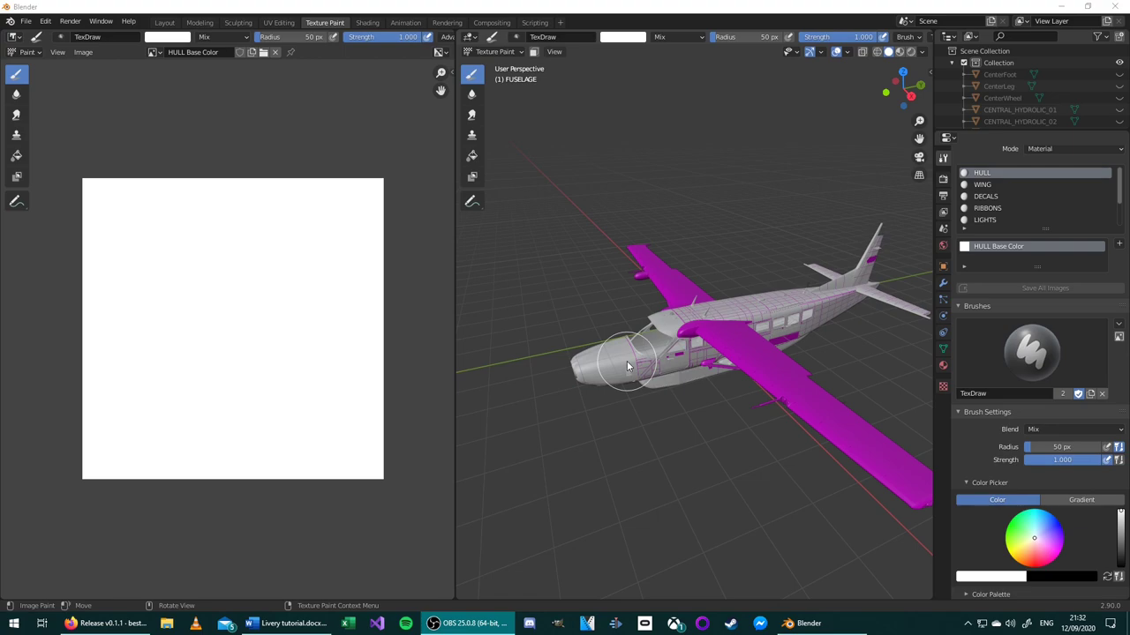
scroll(1037, 516, "down", 1)
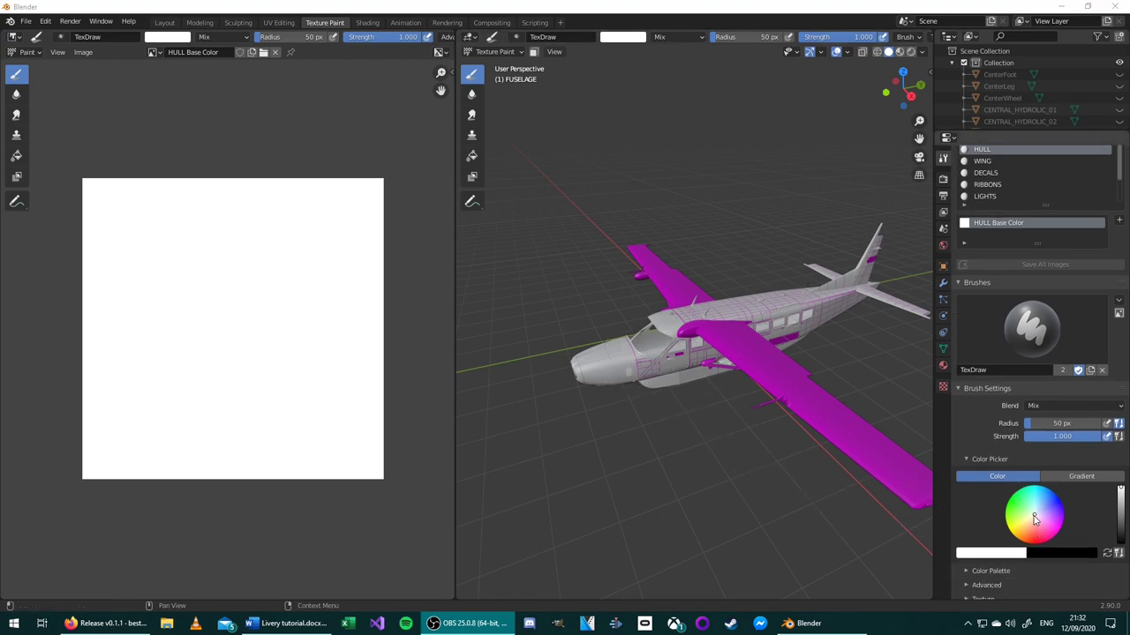
left_click_drag(1035, 519, 1015, 535)
left_click(1011, 554)
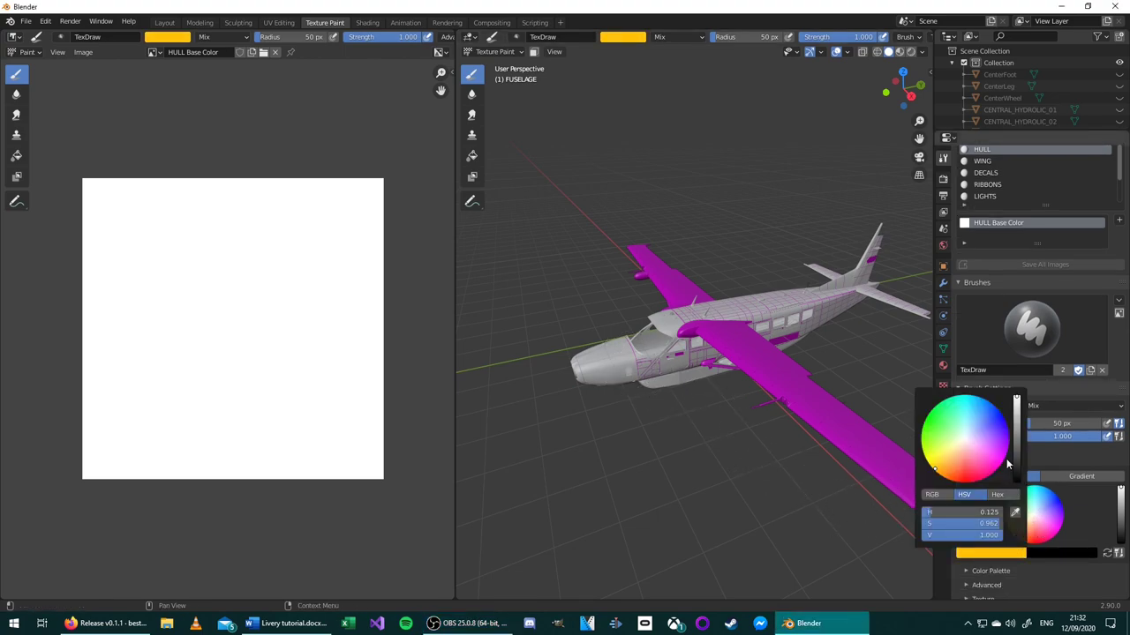
left_click_drag(1017, 450, 1017, 426)
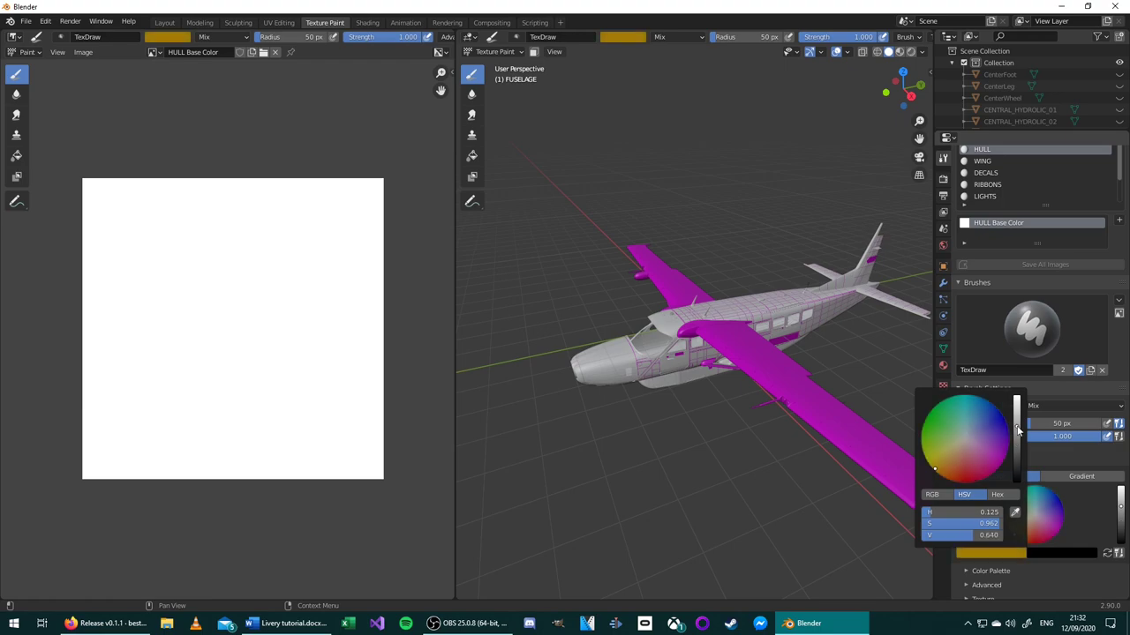
scroll(657, 360, "up", 3)
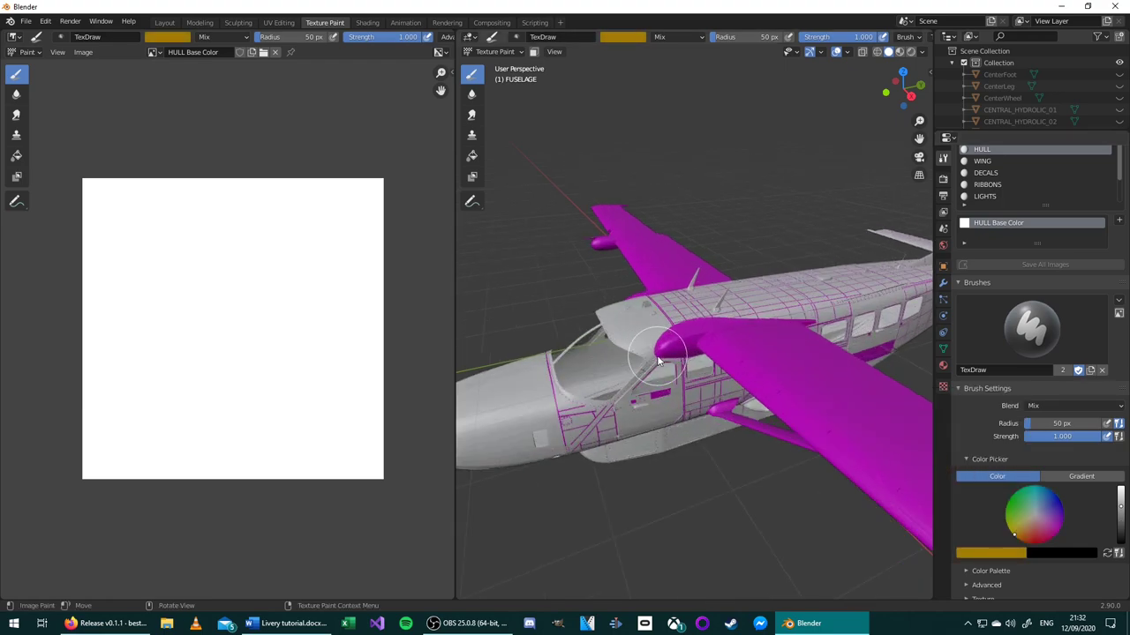
Step: Switch to an orthographic view of the plane's right side
key("KP_5")
key("KP_3")
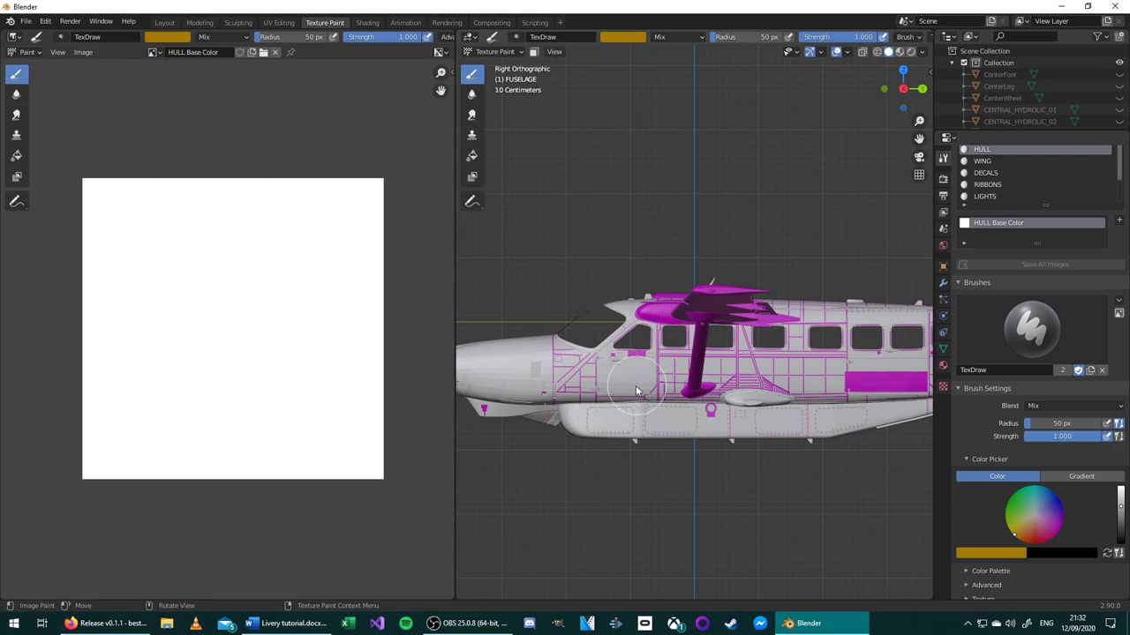
key("f")
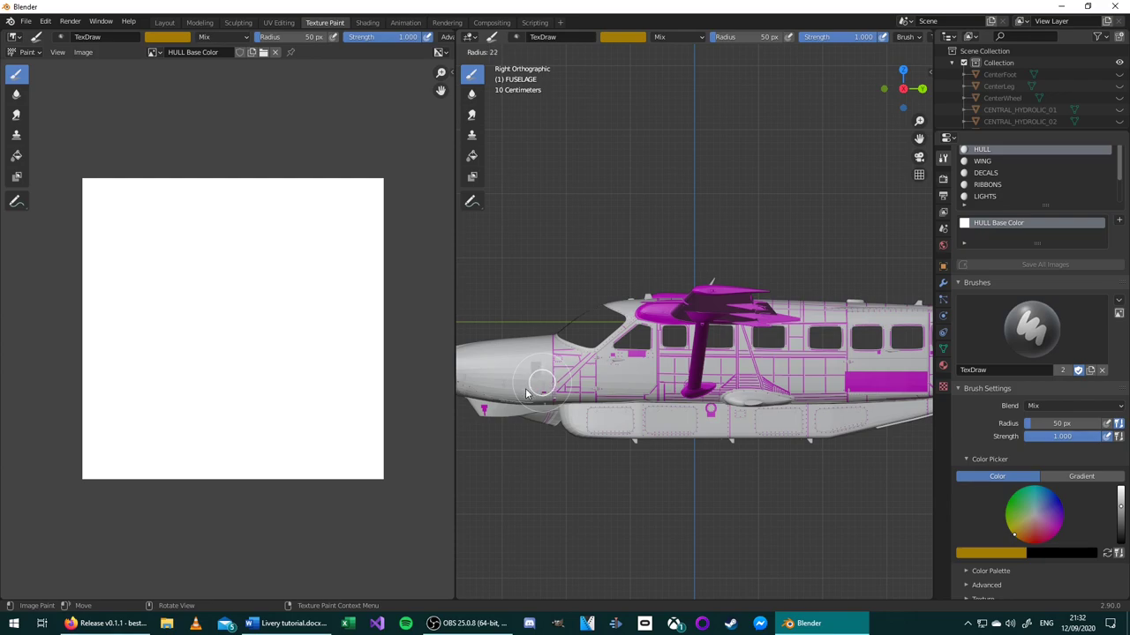
Step: Set a 22 px brush radius and paint ochre patches on the fuselage nose
left_click(525, 392)
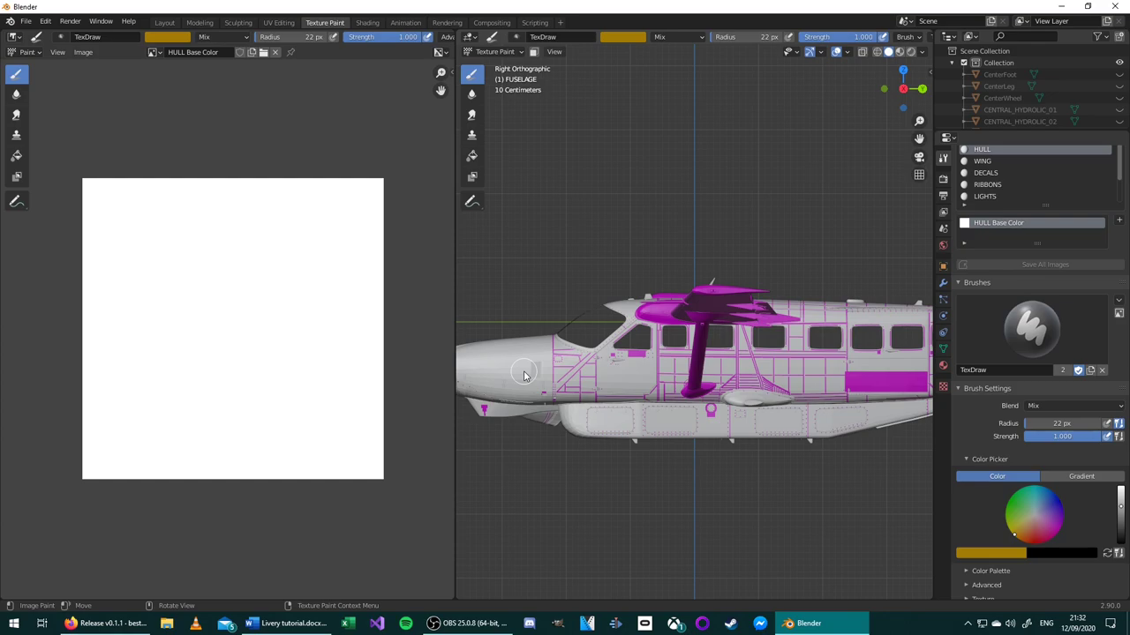
left_click(508, 390)
mouse_move(486, 360)
left_mouse_down()
mouse_move(519, 384)
mouse_move(510, 353)
mouse_move(499, 382)
left_mouse_up()
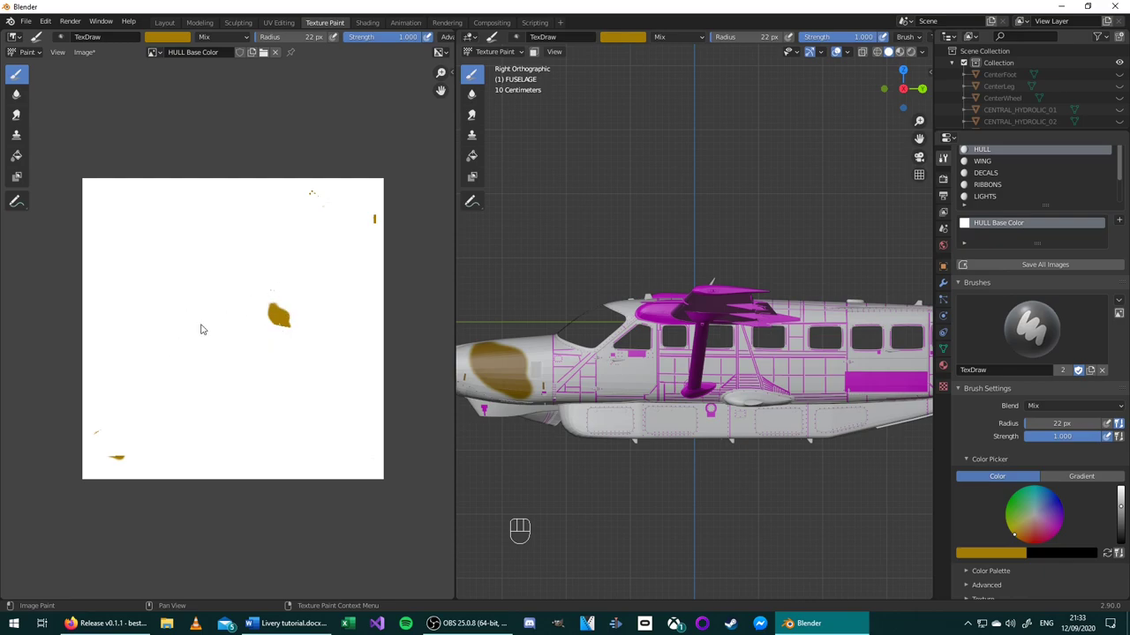
mouse_move(565, 397)
middle_mouse_down()
mouse_move(680, 394)
mouse_move(607, 376)
mouse_move(568, 390)
middle_mouse_up()
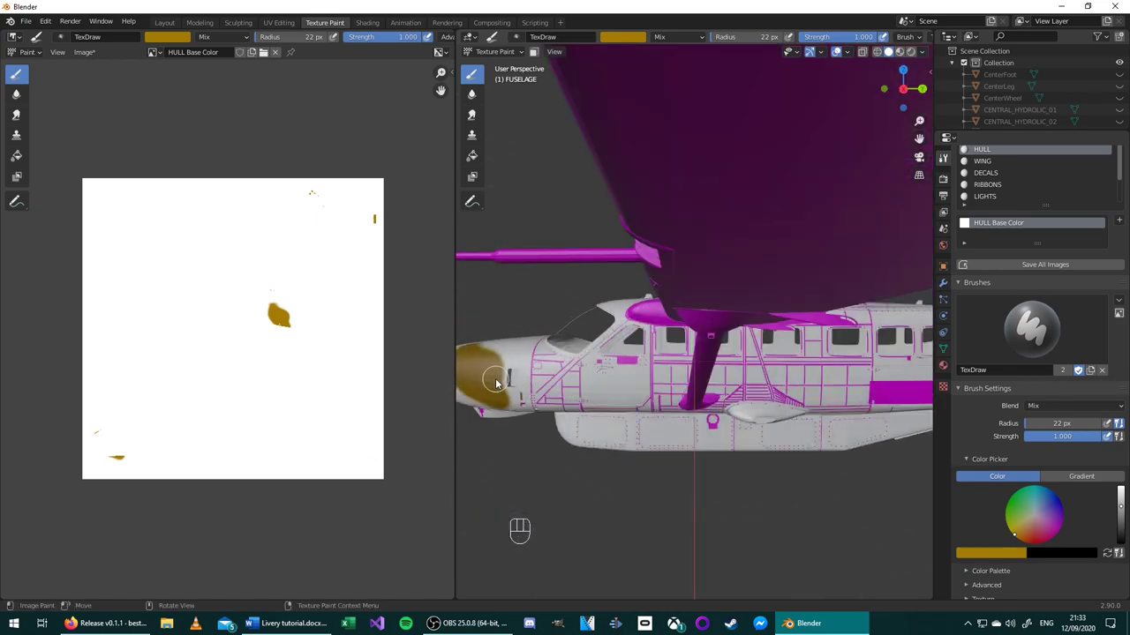
left_click_drag(497, 359, 503, 381)
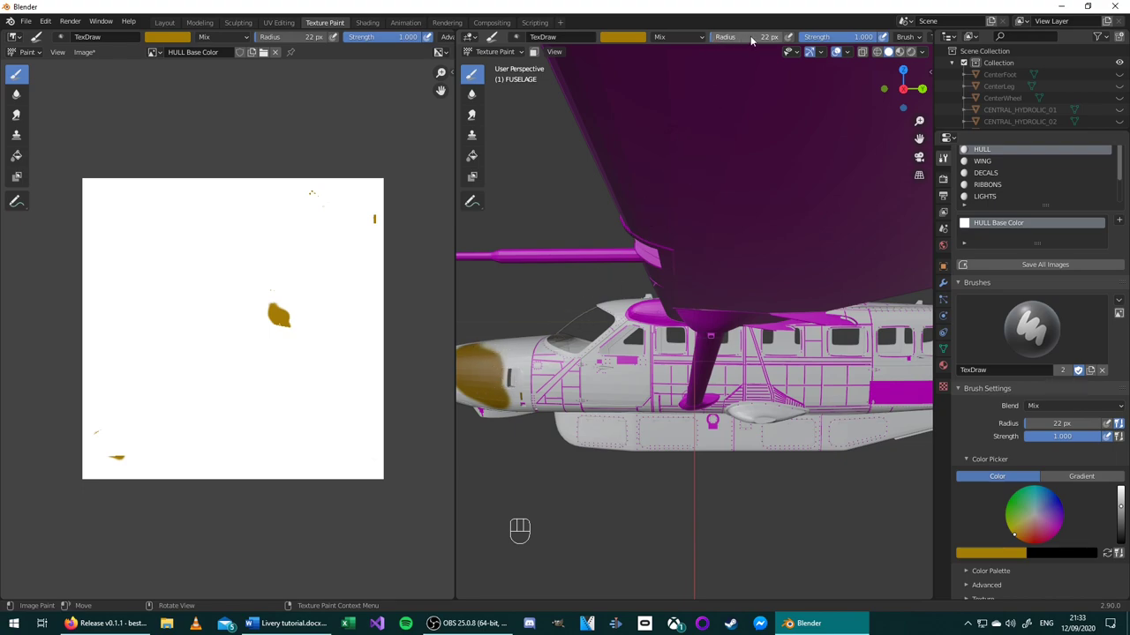
Step: Use Constant brush falloff and paint a hard ochre stroke along the fuselage bottom
scroll(863, 40, "down", 11)
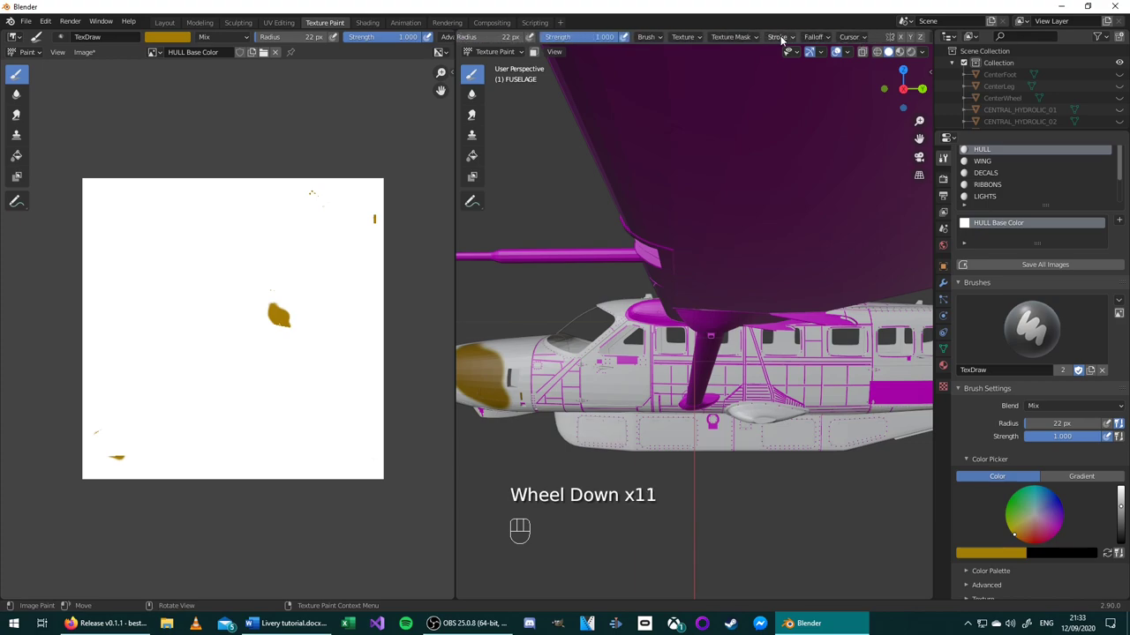
left_click(811, 37)
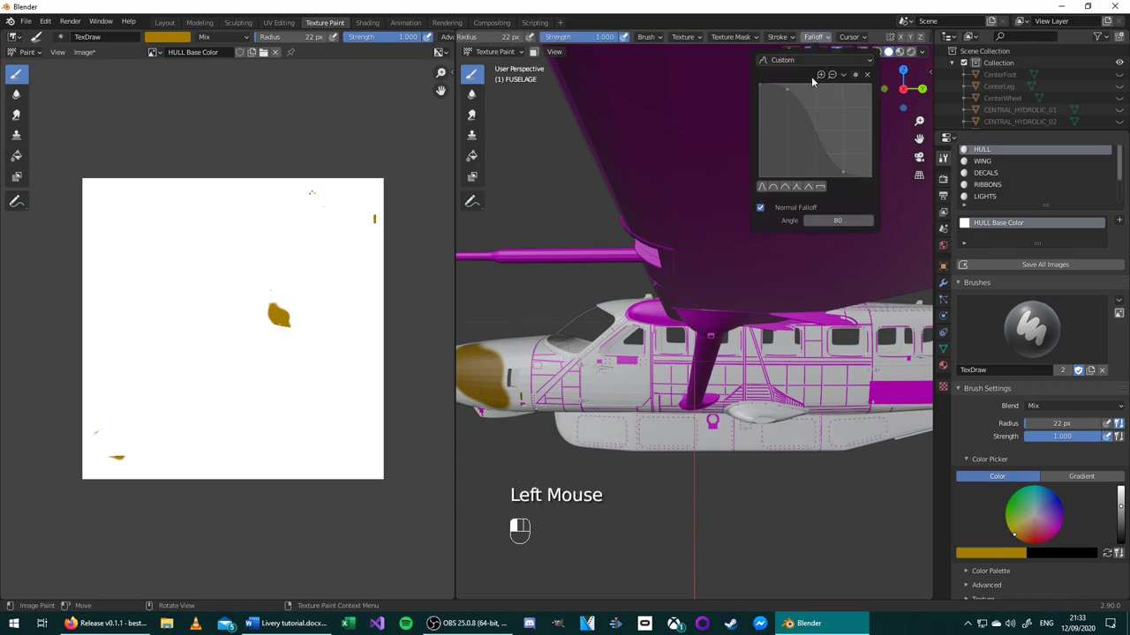
left_click(821, 188)
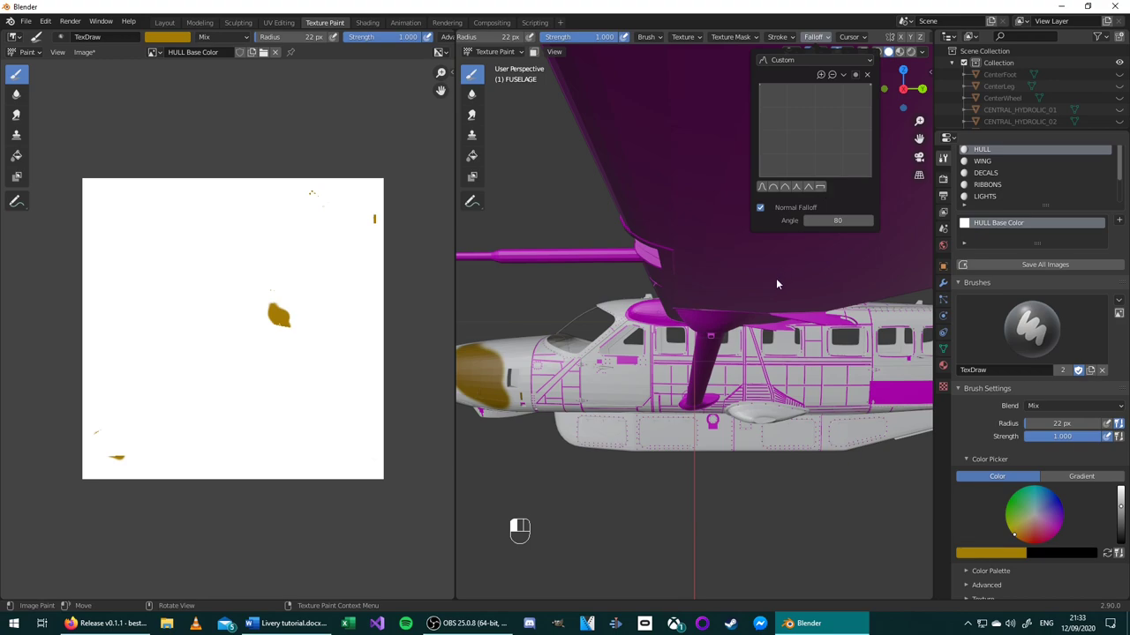
left_click_drag(633, 433, 722, 431)
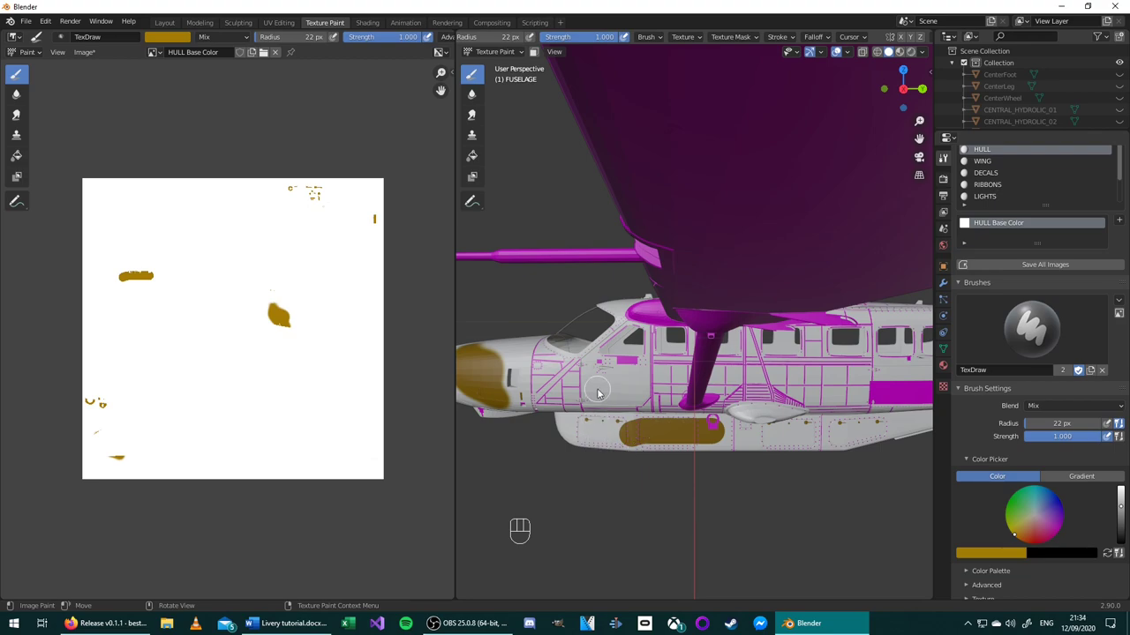
Step: Paint another ochre stroke on the fuselage side and expand the brush Symmetry options
mouse_move(610, 374)
left_mouse_down()
mouse_move(594, 425)
mouse_move(577, 420)
mouse_move(589, 385)
mouse_move(603, 387)
mouse_move(577, 394)
left_mouse_up()
middle_click_drag(576, 395, 776, 441)
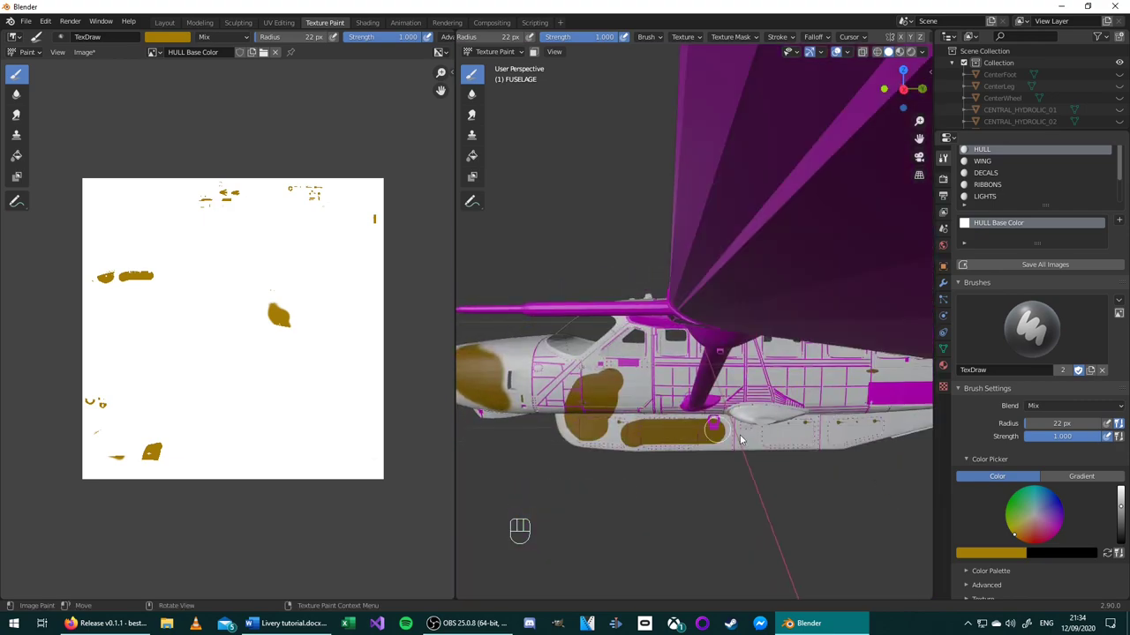
scroll(1027, 479, "down", 8)
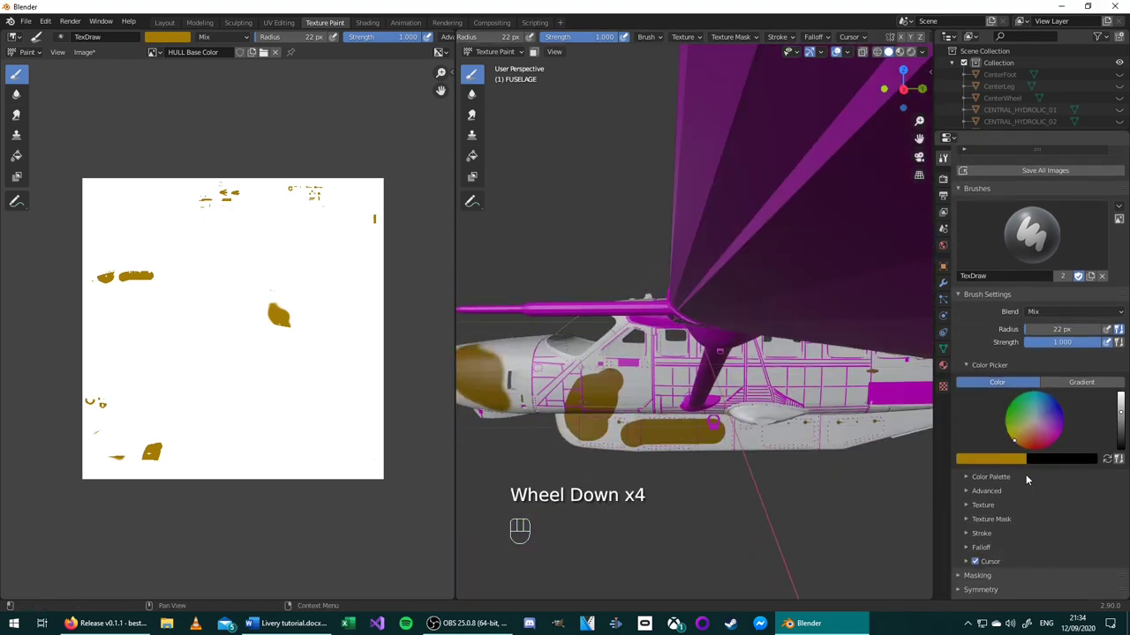
left_click(988, 565)
scroll(987, 569, "down", 3)
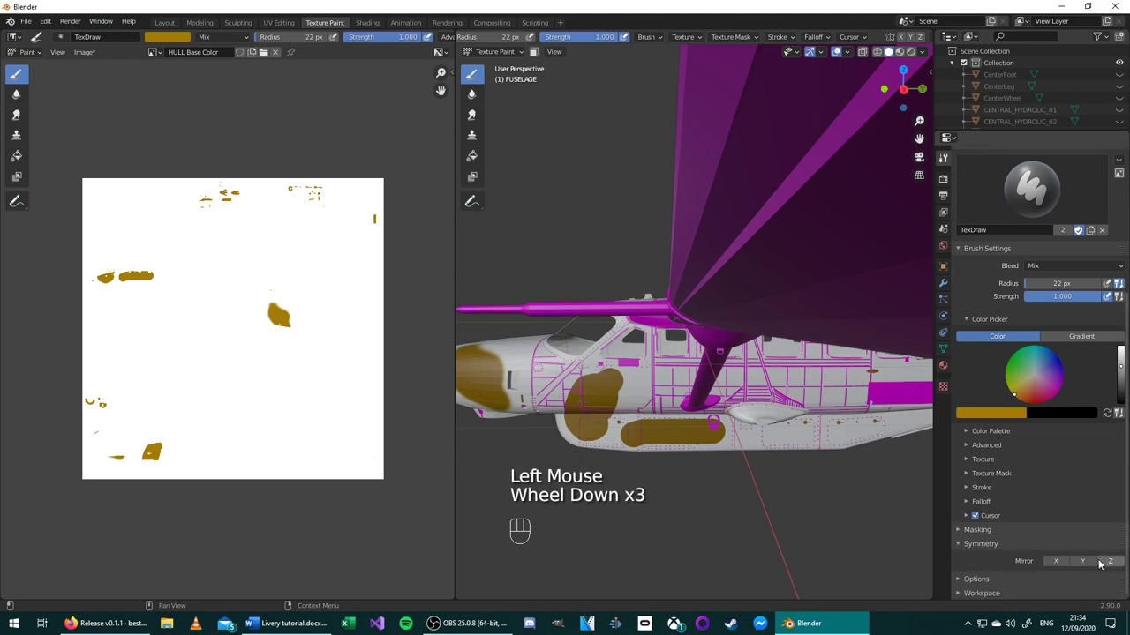
key("KP_3")
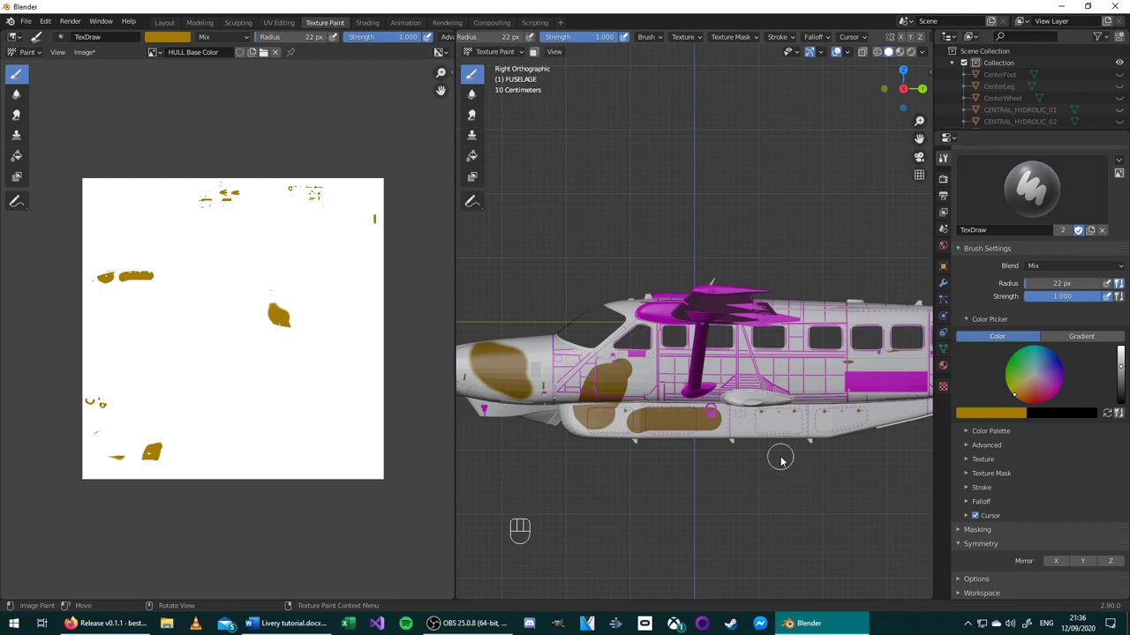
Step: Enable X-axis mirror painting and paint ochre patches on the fuselage side
left_click(1054, 561)
middle_click_drag(724, 388, 701, 432)
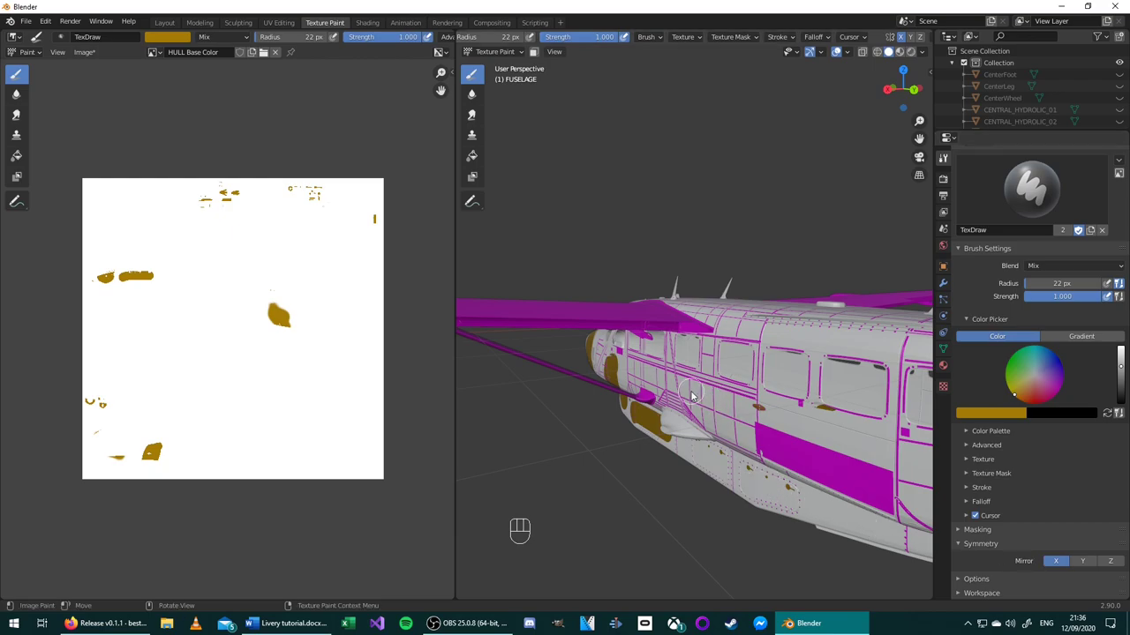
left_click_drag(697, 394, 746, 419)
mouse_move(746, 419)
middle_mouse_down()
mouse_move(761, 421)
mouse_move(702, 427)
mouse_move(662, 397)
middle_mouse_up()
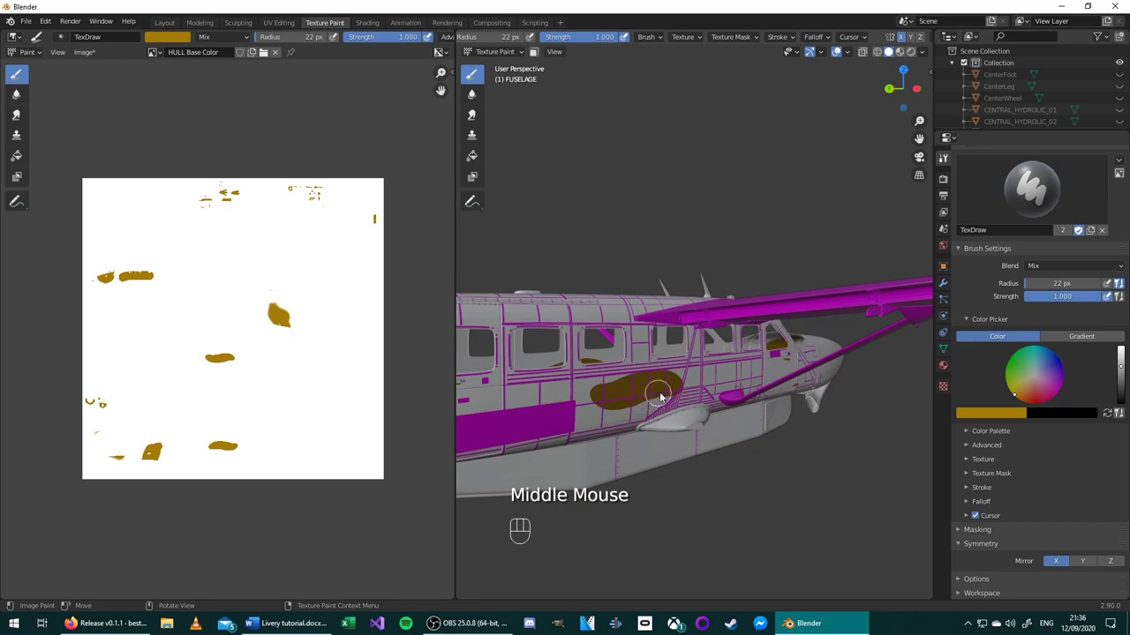
Step: Paint ochre strokes along the lower fuselage from a low front-side angle
middle_click_drag(714, 449, 673, 436)
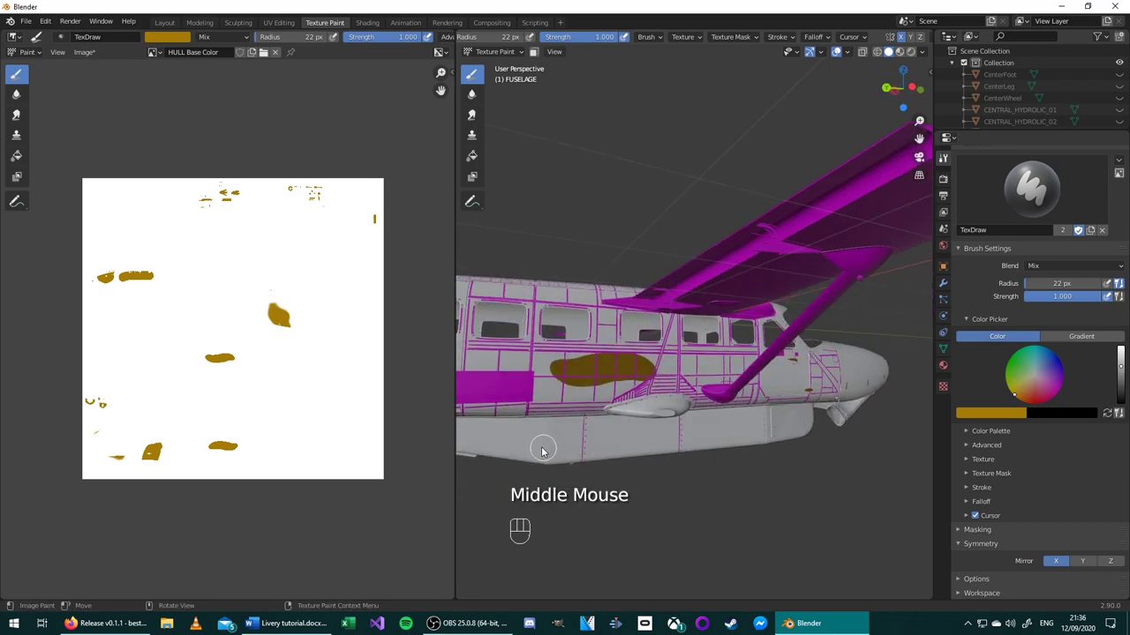
left_click_drag(529, 447, 584, 448)
middle_click_drag(584, 448, 689, 450)
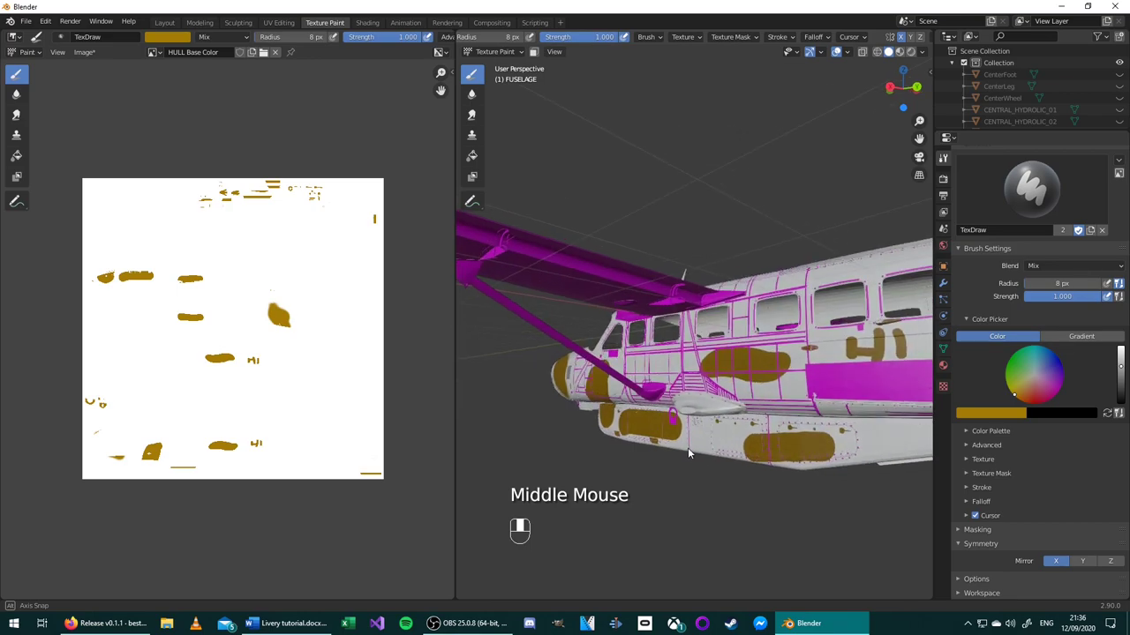
mouse_move(675, 422)
left_mouse_down()
mouse_move(775, 427)
mouse_move(805, 440)
left_mouse_up()
middle_click_drag(681, 445, 744, 451)
key("KP_1")
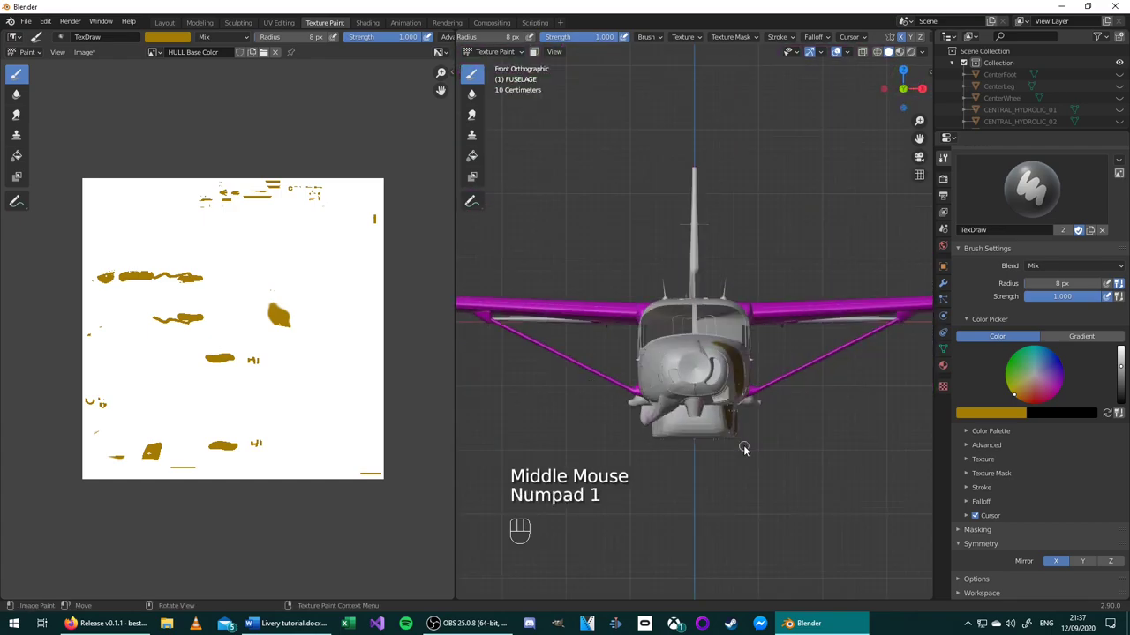
key("KP_3")
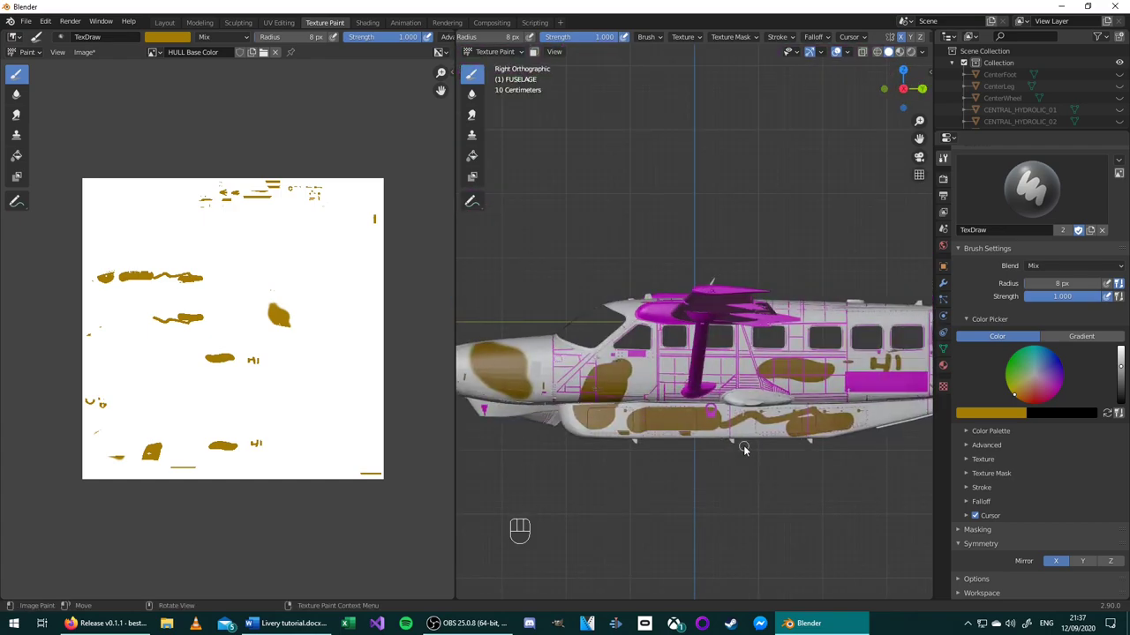
Step: Switch the stroke method to Line and paint a straight line from nose to tail
left_click(777, 37)
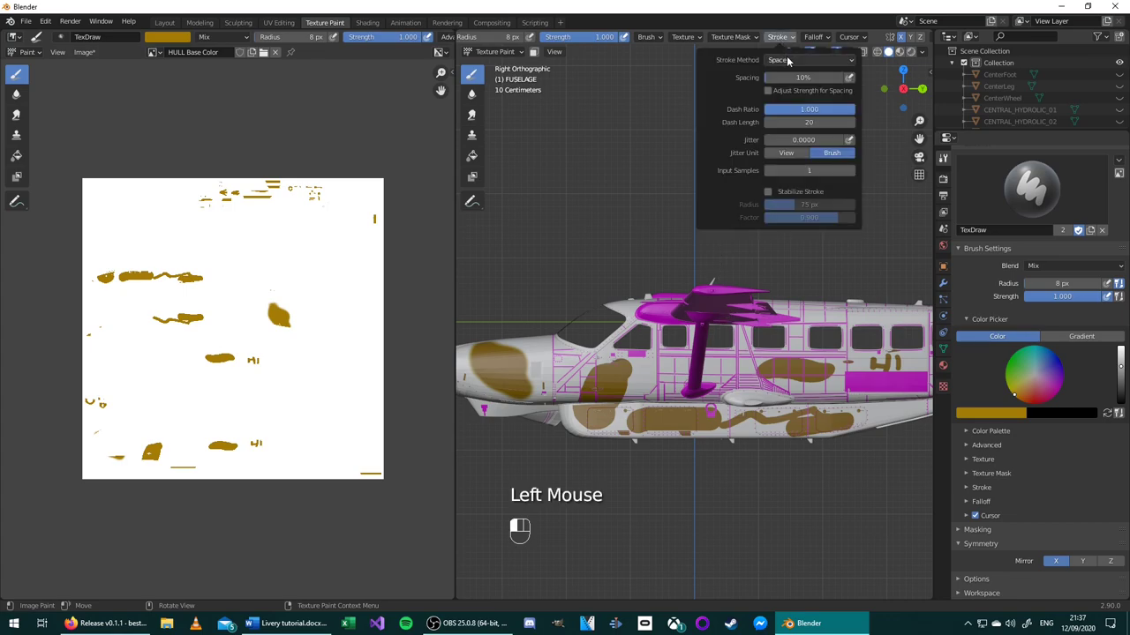
left_click(788, 60)
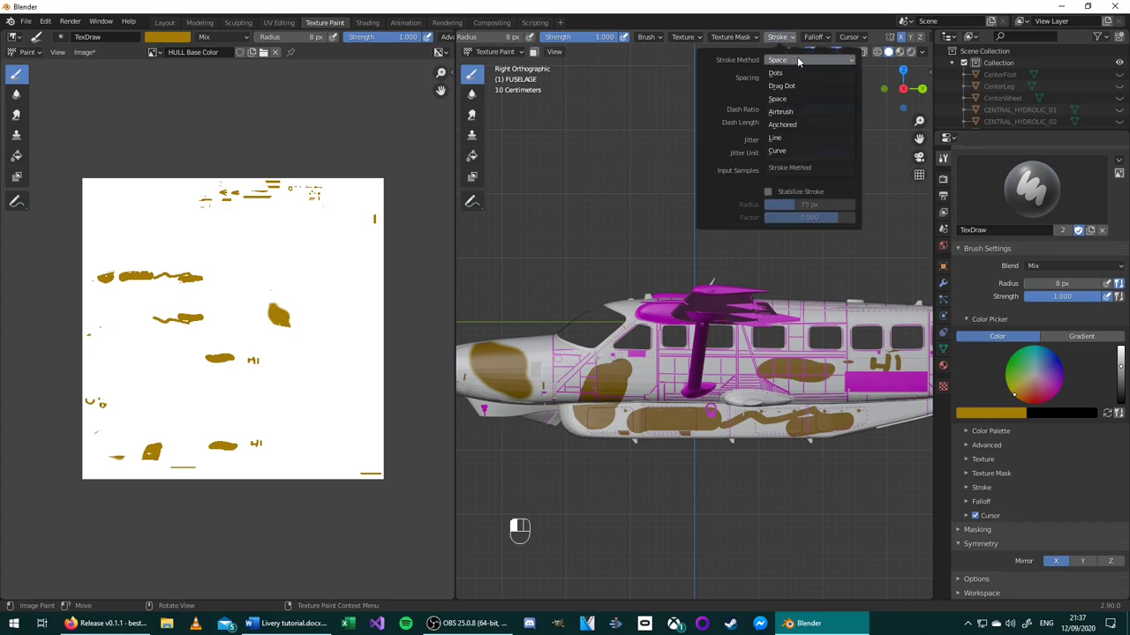
left_click(787, 139)
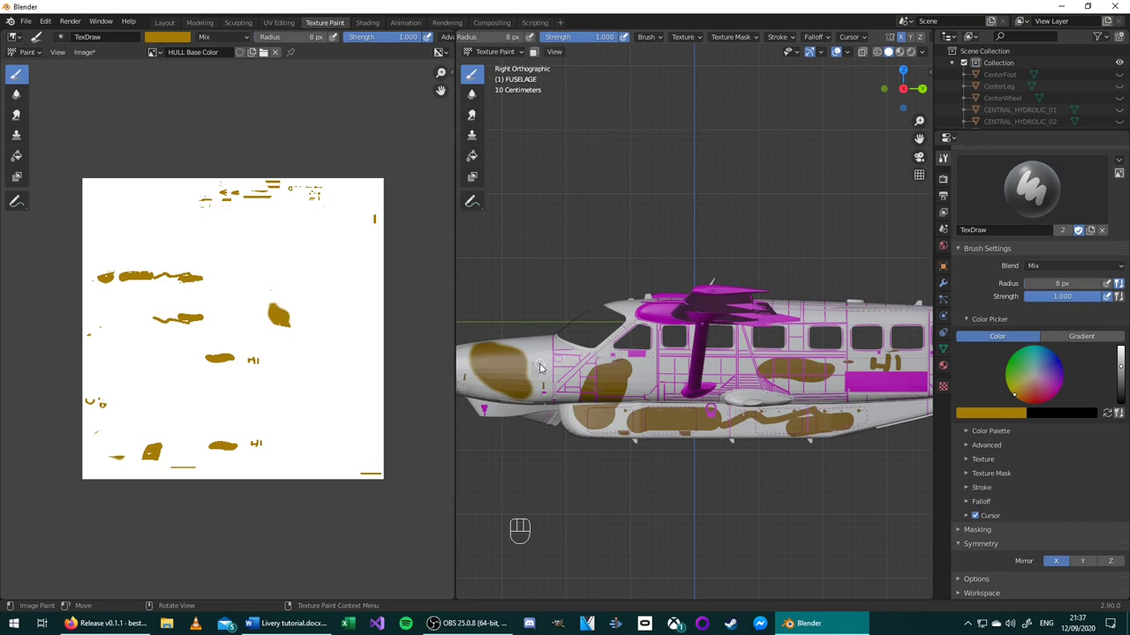
left_click(540, 368)
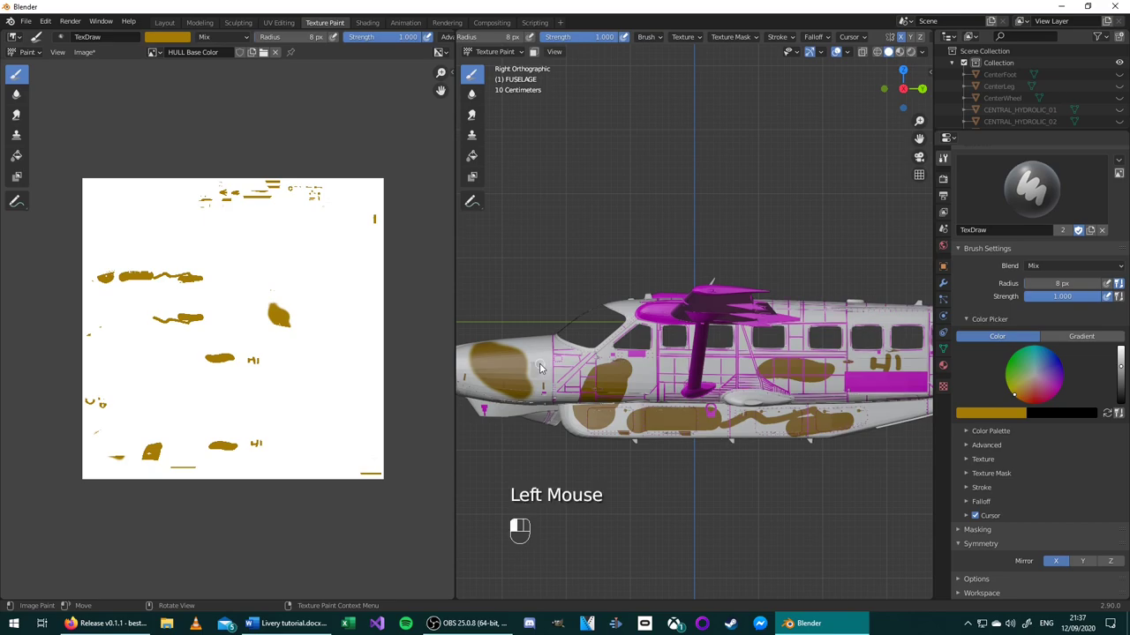
mouse_move(540, 368)
left_mouse_down()
mouse_move(773, 372)
mouse_move(834, 390)
left_mouse_up()
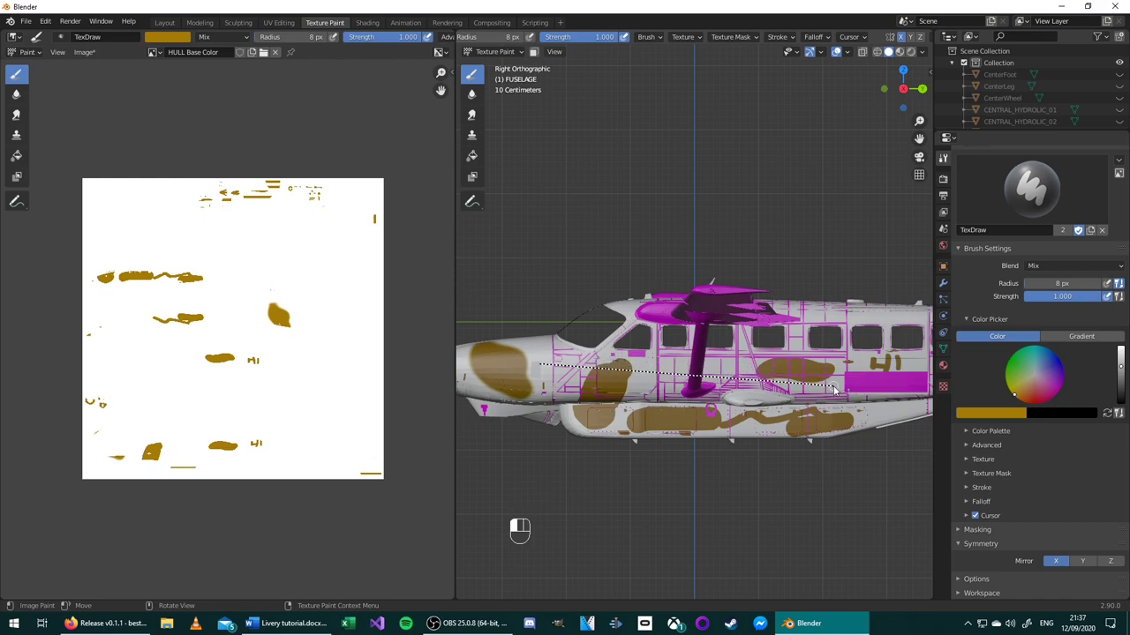
left_click_drag(834, 390, 834, 390)
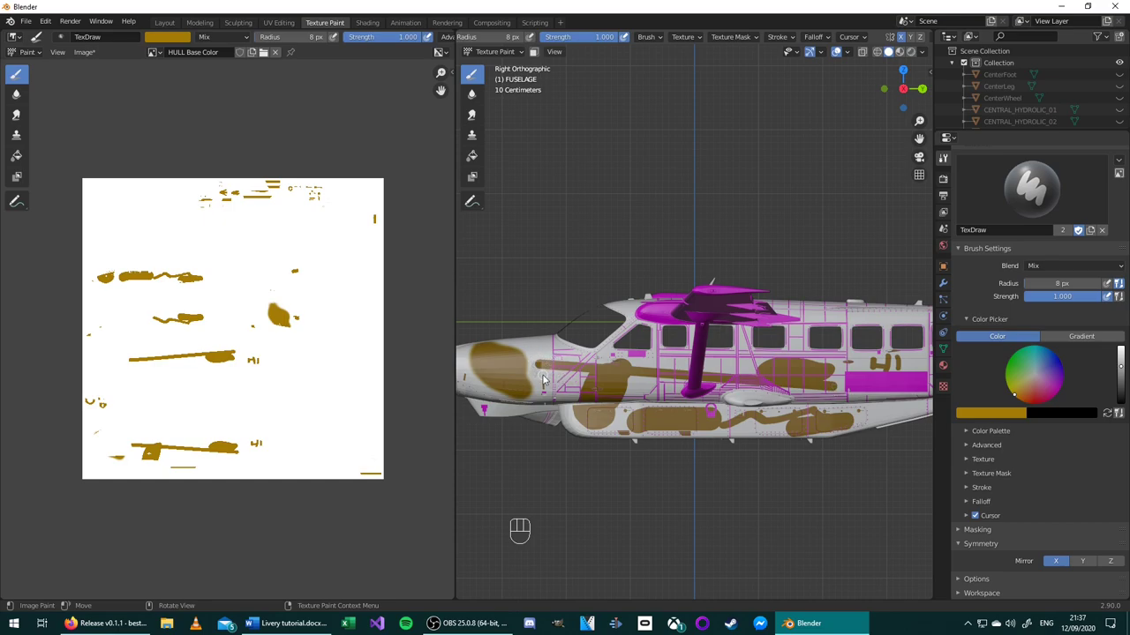
Step: Enlarge the brush to 30 px, paint a thick line, then undo the test strokes
key("f")
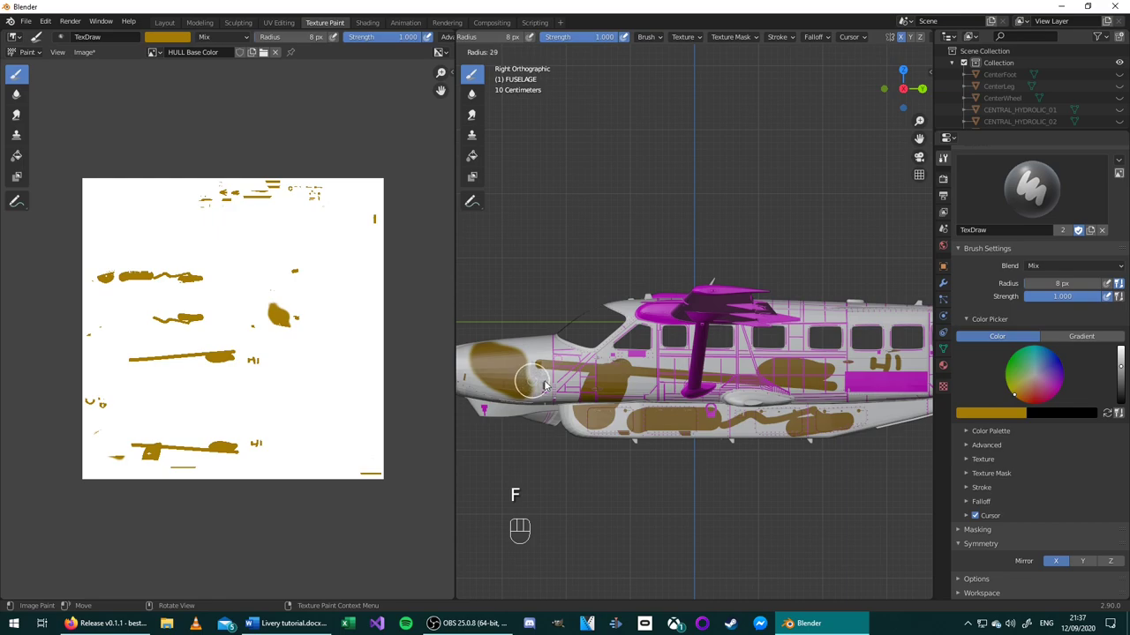
left_click(522, 375)
mouse_move(484, 369)
left_mouse_down()
mouse_move(801, 402)
mouse_move(856, 418)
left_mouse_up()
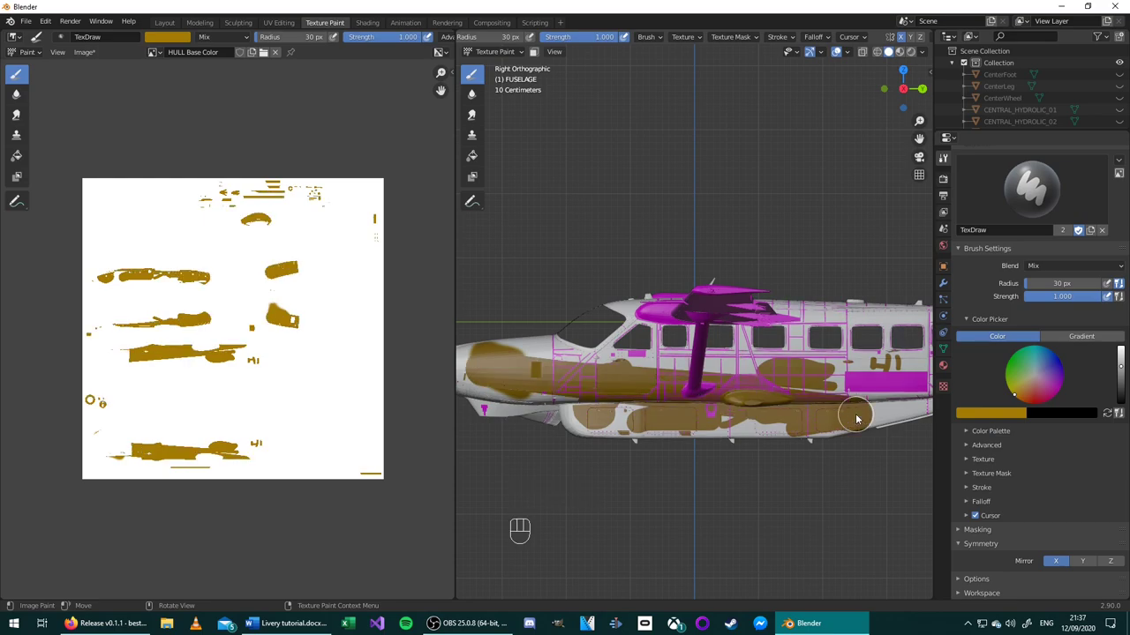
key("ctrl+z")
key("ctrl+z")
key("ctrl+z")
key("ctrl+z")
key("ctrl+z")
key("ctrl+z")
key("ctrl+z")
key("ctrl+z")
key("ctrl+z")
key("ctrl+z")
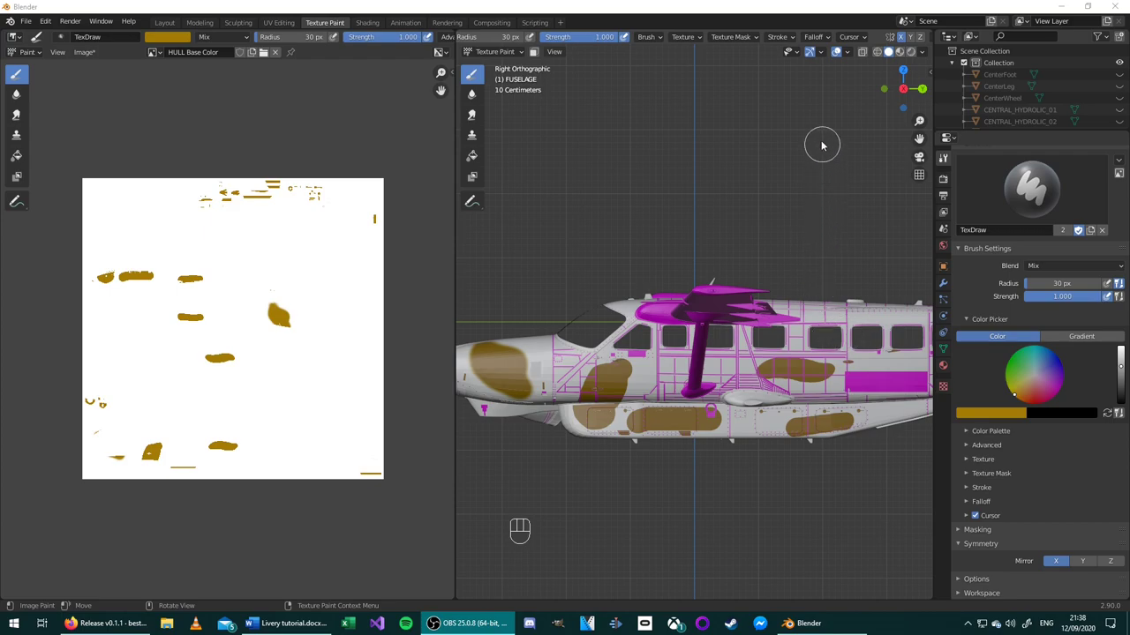
Step: Change the stroke method to Curve
left_click(784, 37)
left_click(789, 59)
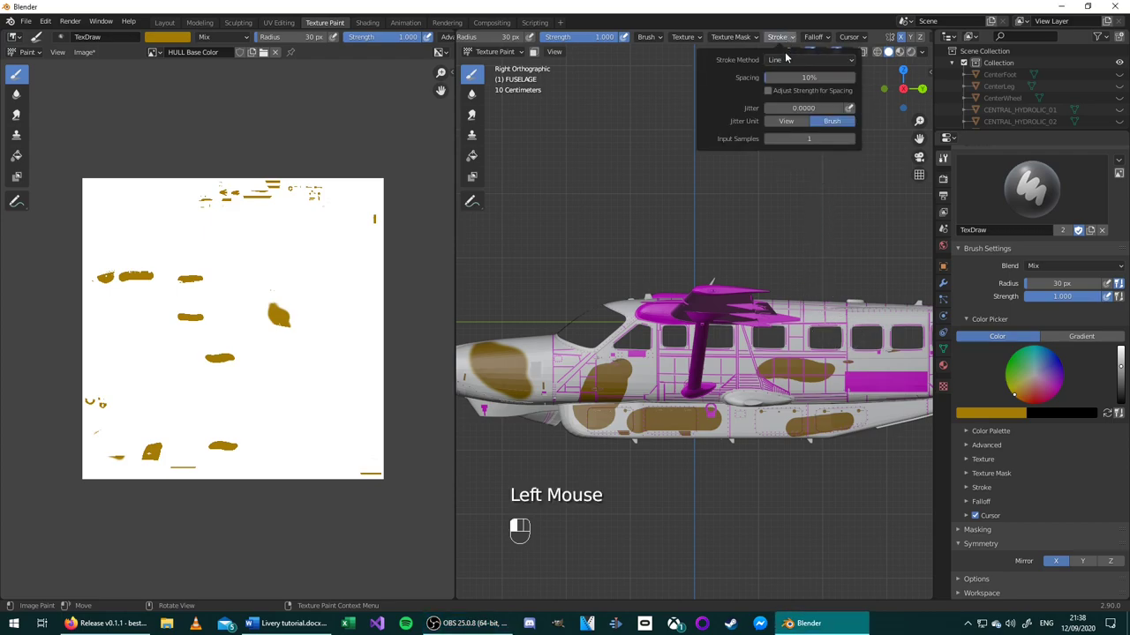
left_click(786, 60)
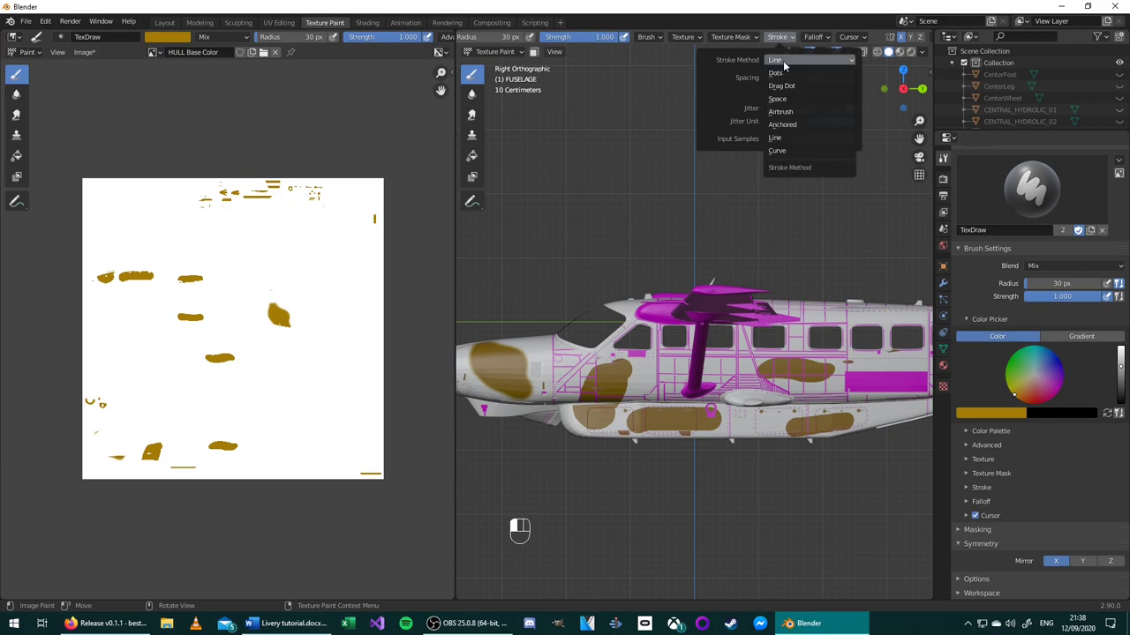
left_click(780, 152)
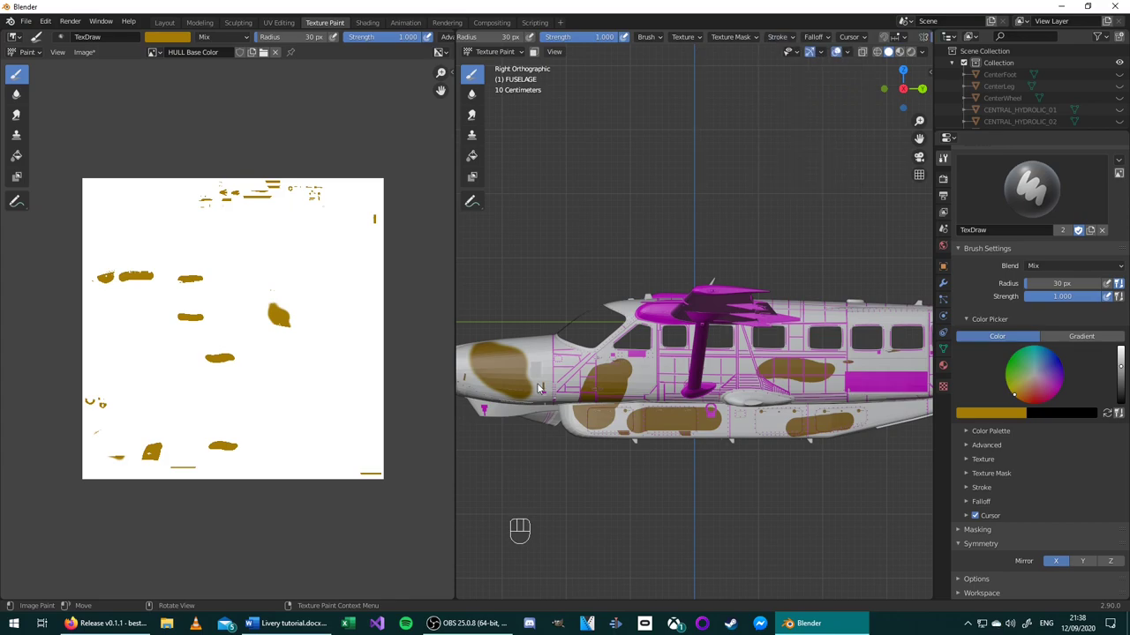
Step: Place and reshape paint curve points across the fuselage from nose to tail
key("ctrl")
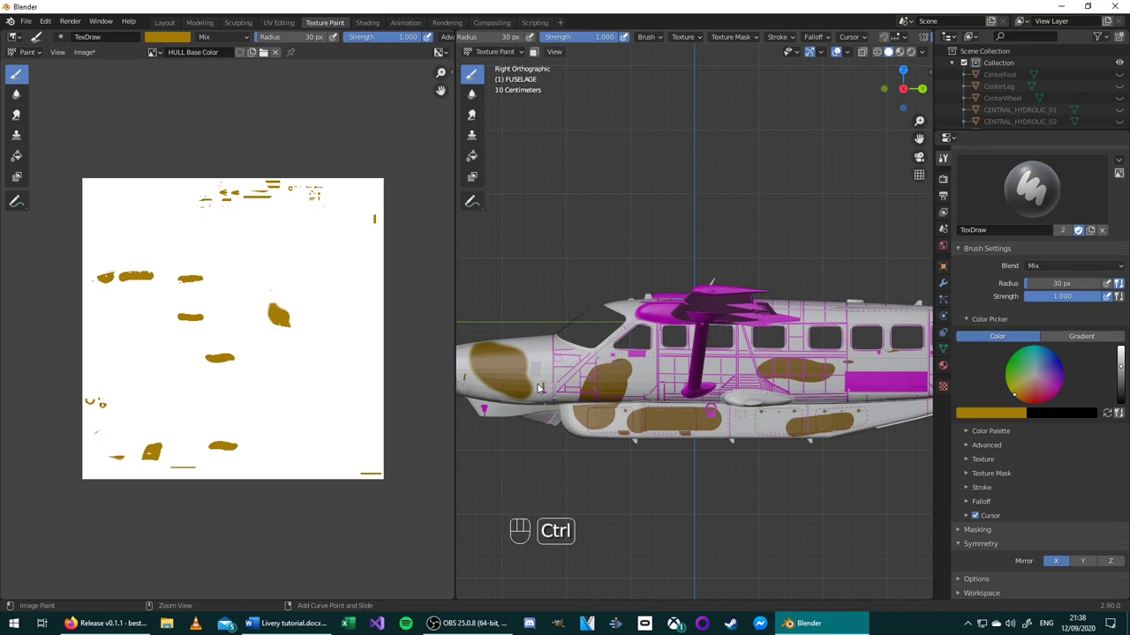
right_click(538, 388, "ctrl")
right_click(911, 409, "ctrl")
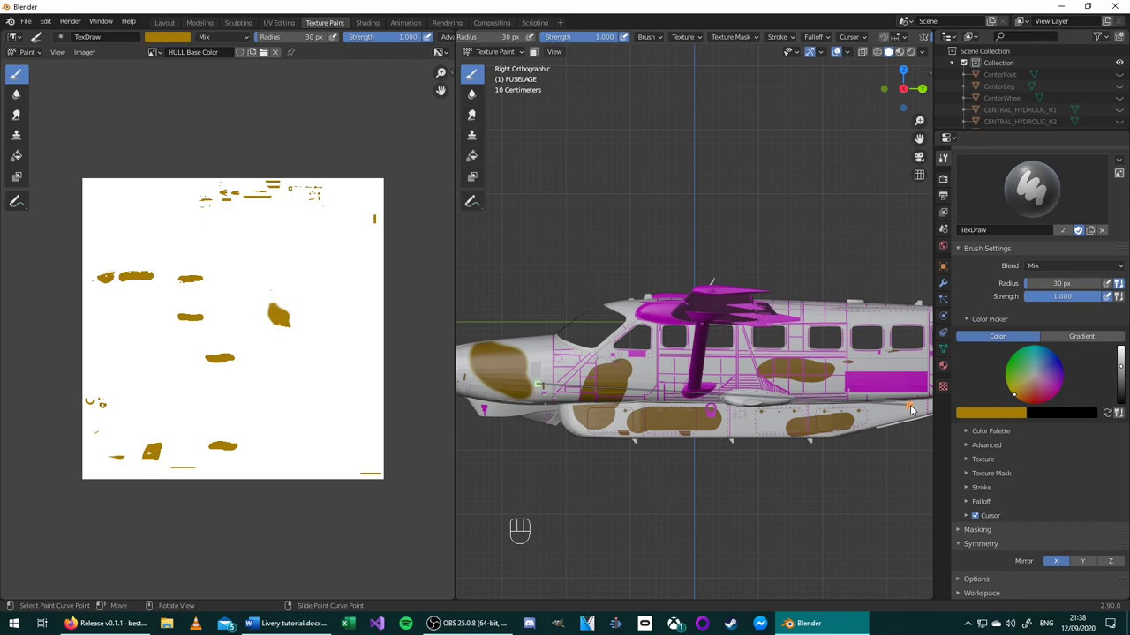
left_click_drag(911, 408, 894, 429)
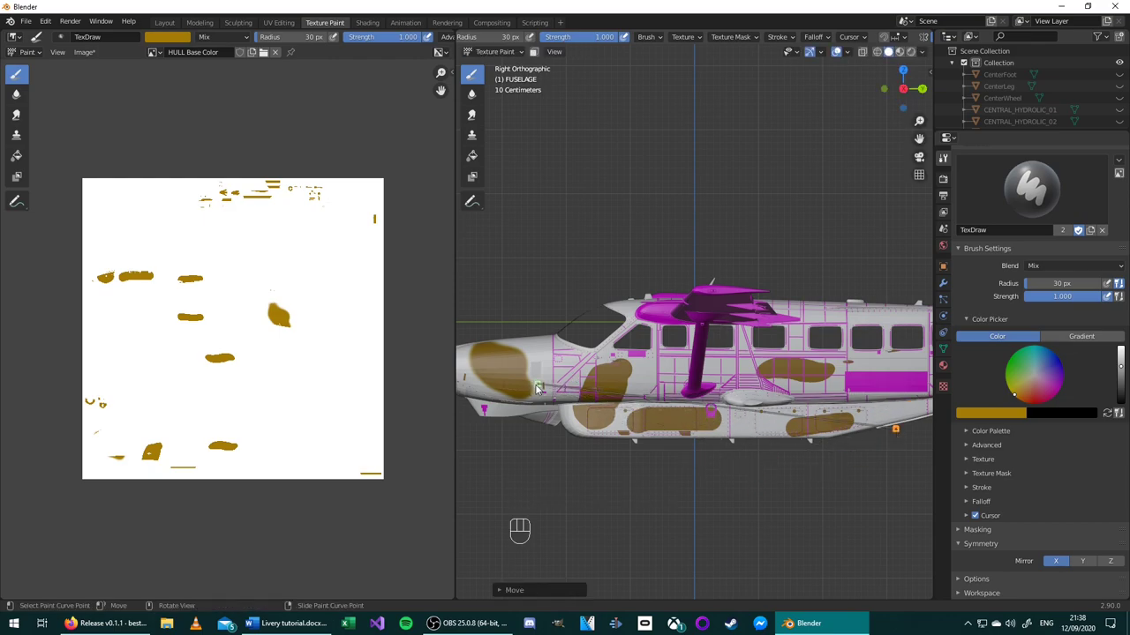
left_click_drag(536, 385, 502, 329)
scroll(730, 384, "down", 1)
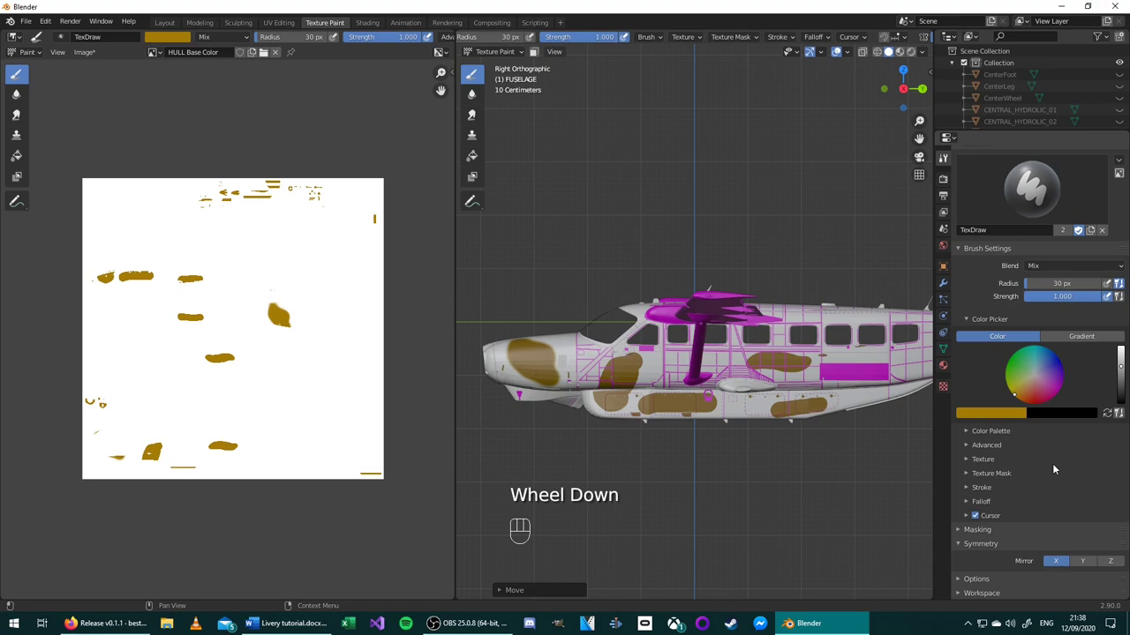
scroll(971, 494, "up", 2)
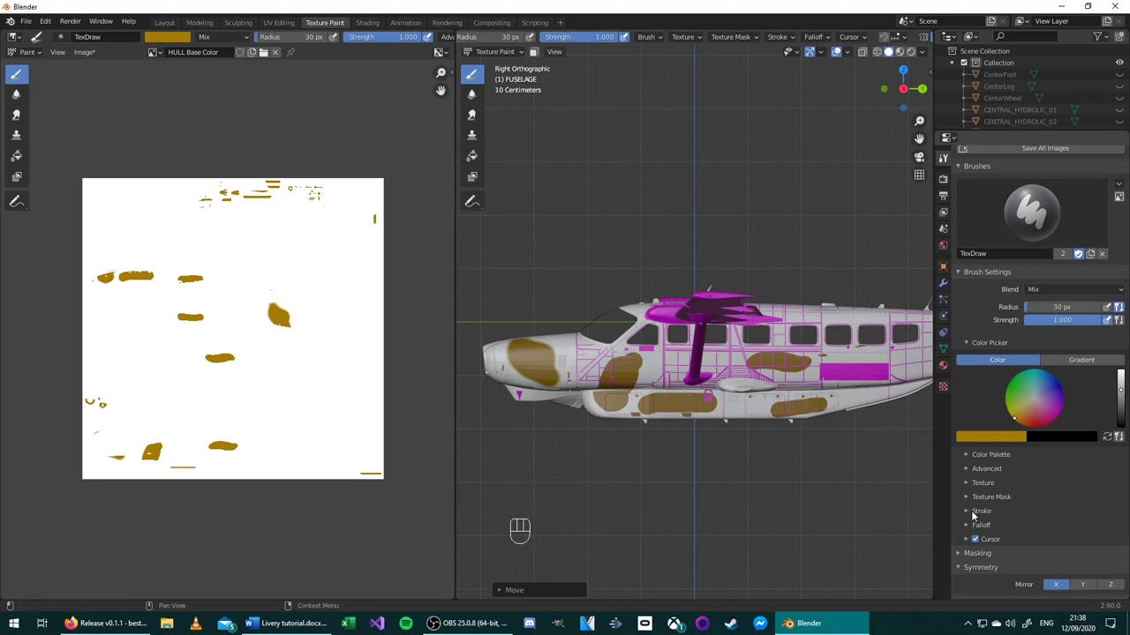
Step: Paint along the drawn curve with Draw Curve
left_click(972, 512)
scroll(972, 515, "down", 3)
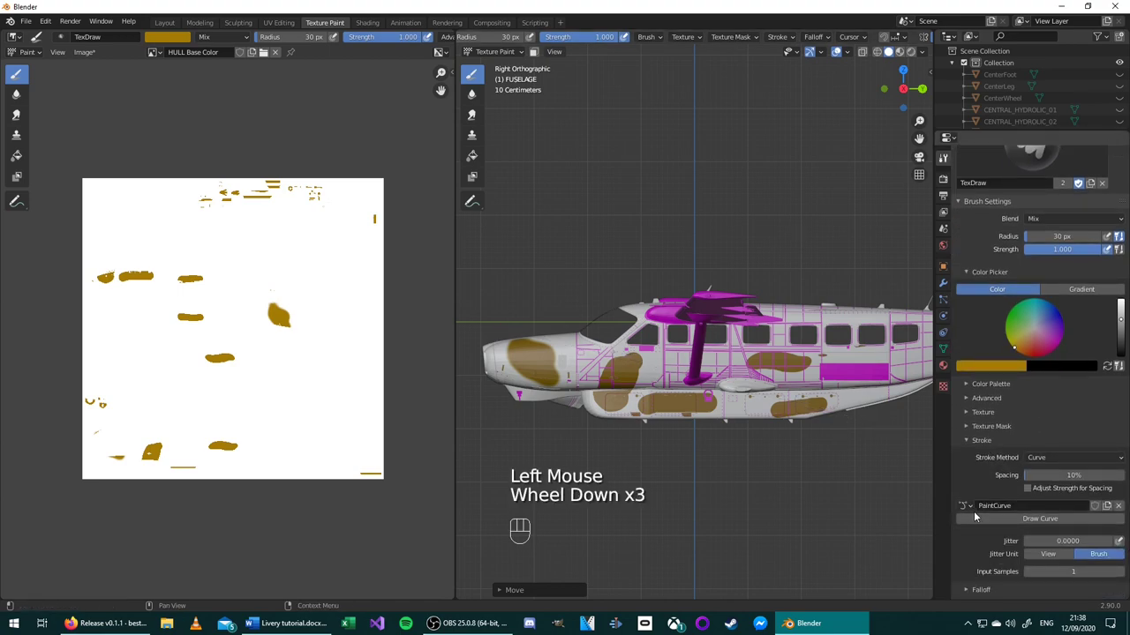
left_click(777, 37)
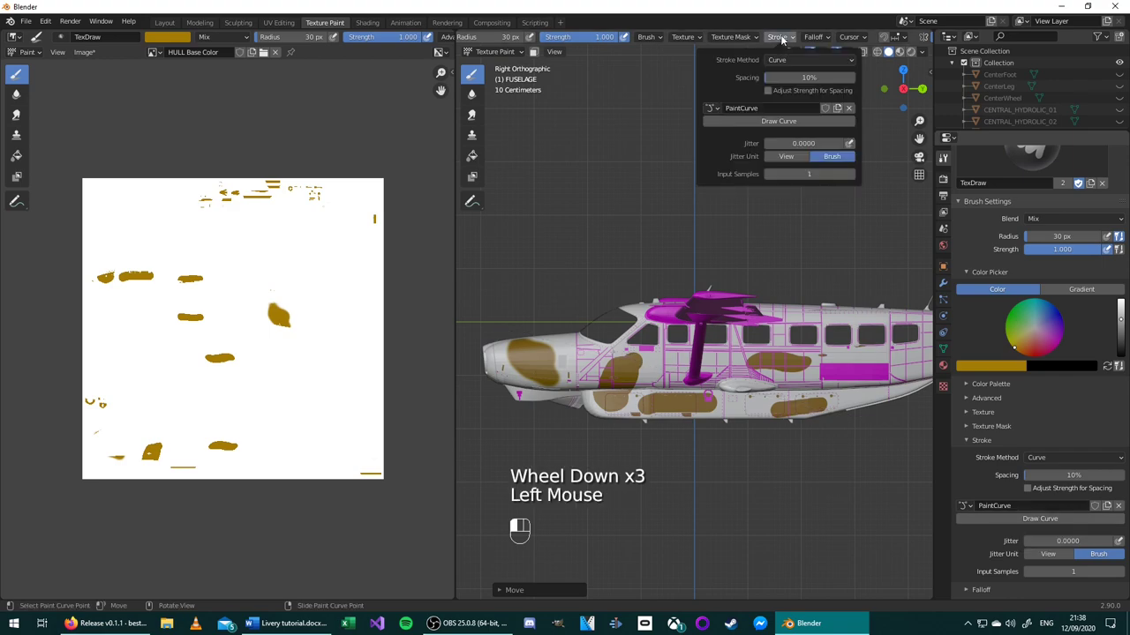
left_click(767, 121)
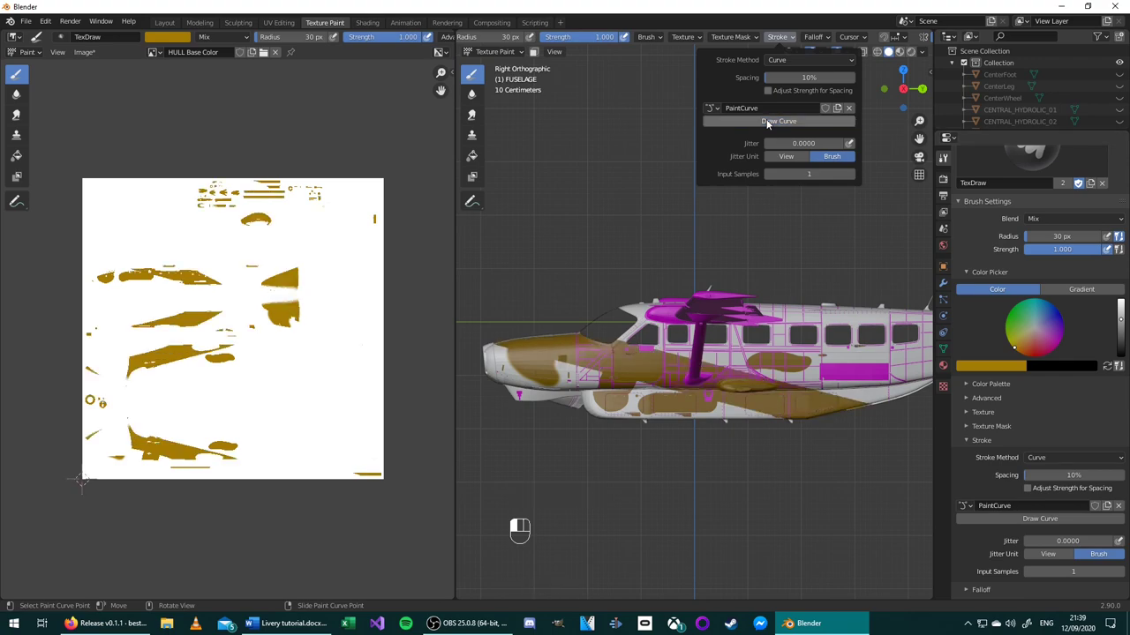
mouse_move(635, 441)
middle_mouse_down()
mouse_move(744, 235)
mouse_move(685, 263)
mouse_move(741, 273)
mouse_move(780, 301)
mouse_move(714, 276)
middle_mouse_up()
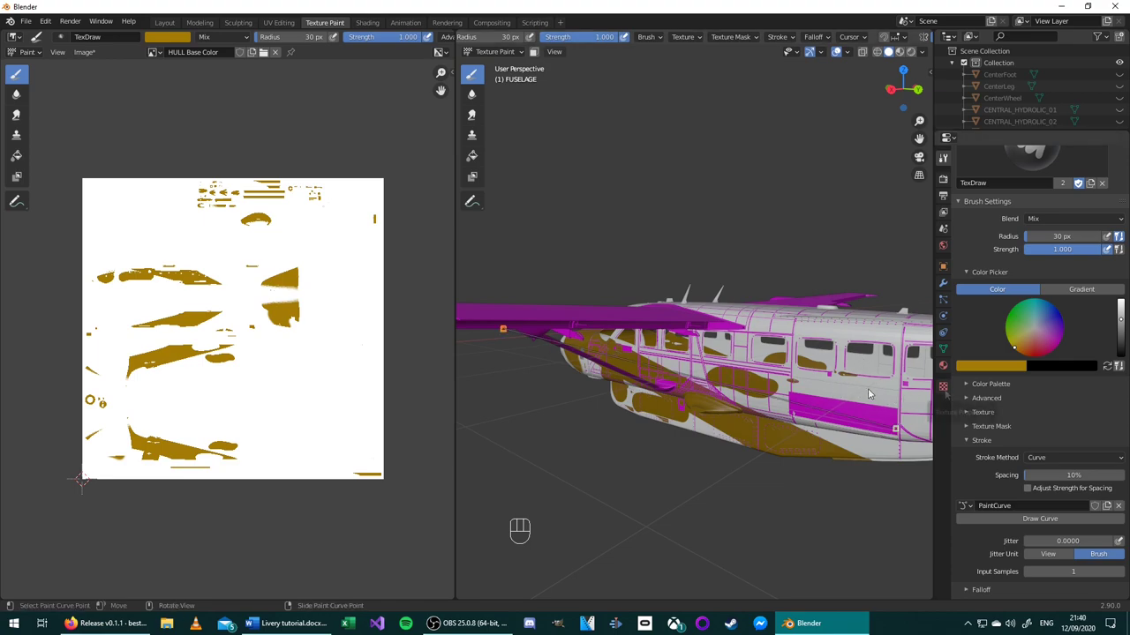
Step: Create a new brush texture and browse to the Paintjobs Aer Arann Caravan folder
left_click(943, 388)
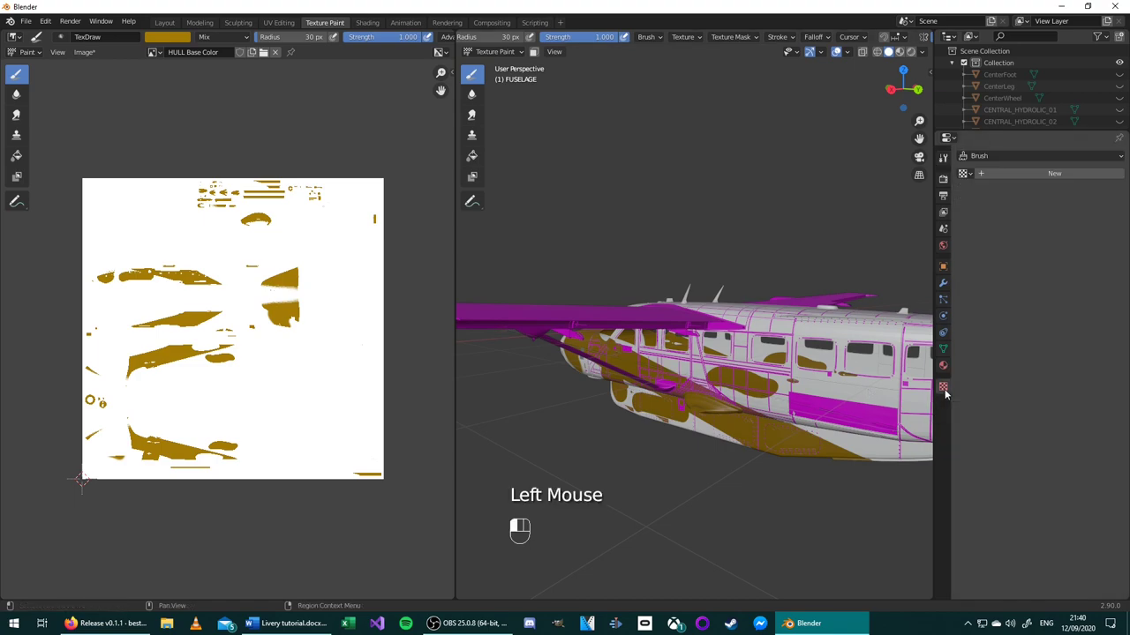
left_click(1023, 174)
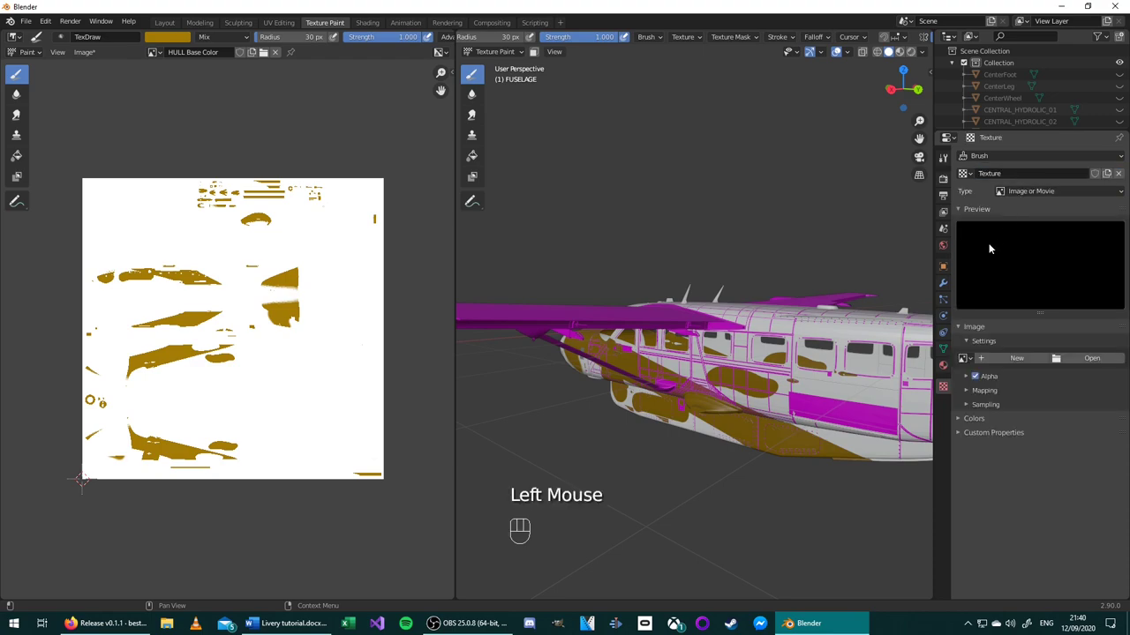
left_click(1090, 359)
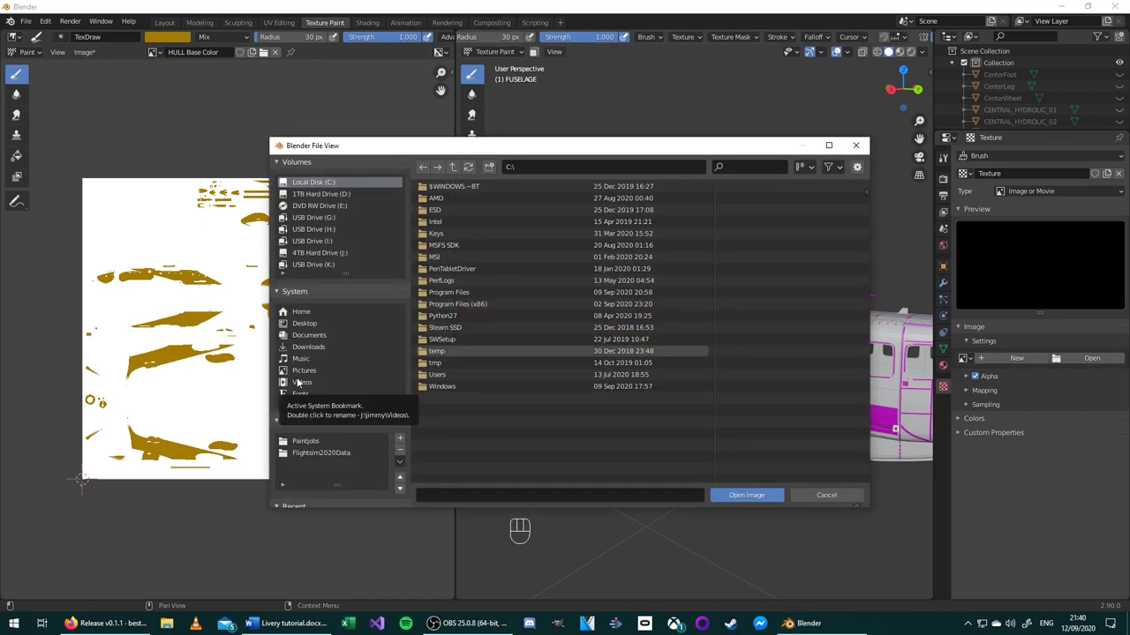
left_click(308, 442)
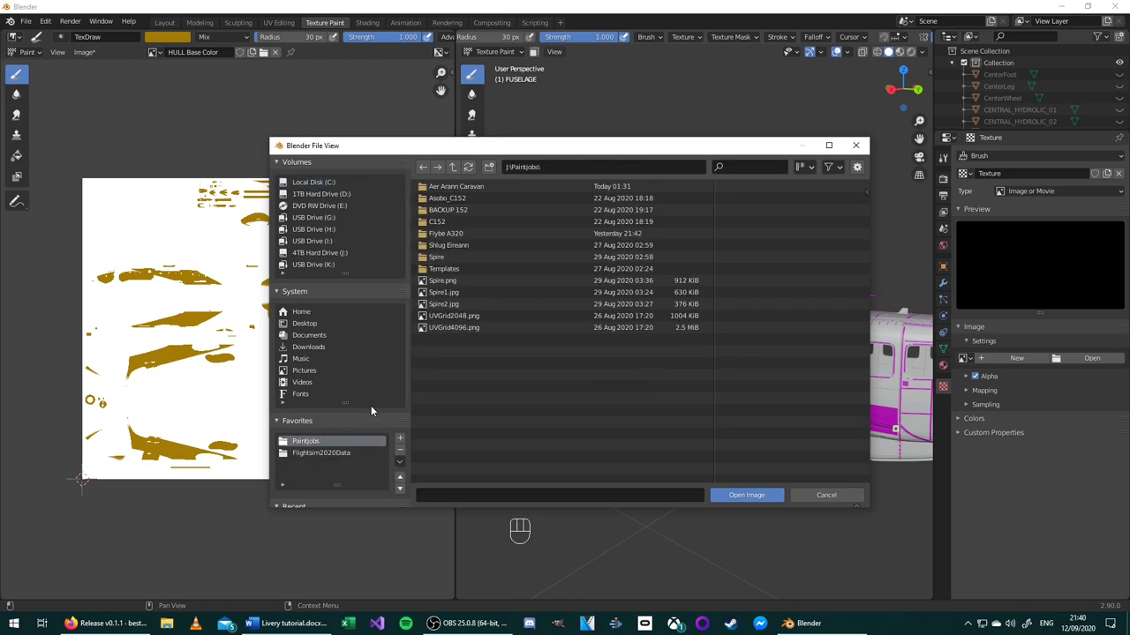
left_click(447, 190)
double_click(447, 193)
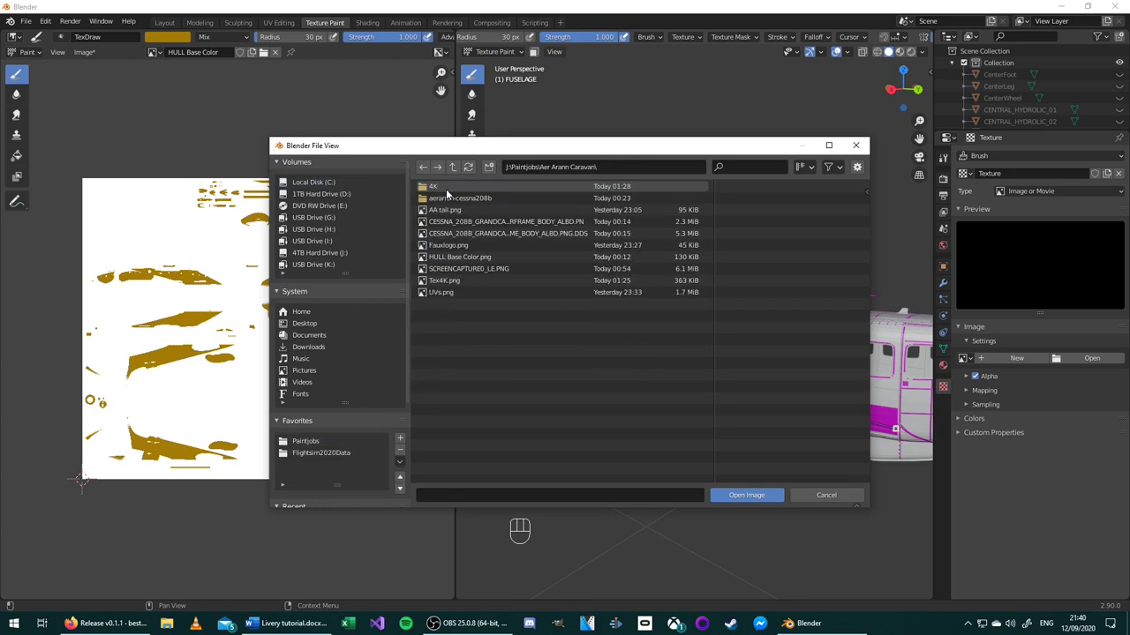
Step: Load the 2048 × 2048 AA tail.png image as the brush texture
left_click(813, 166)
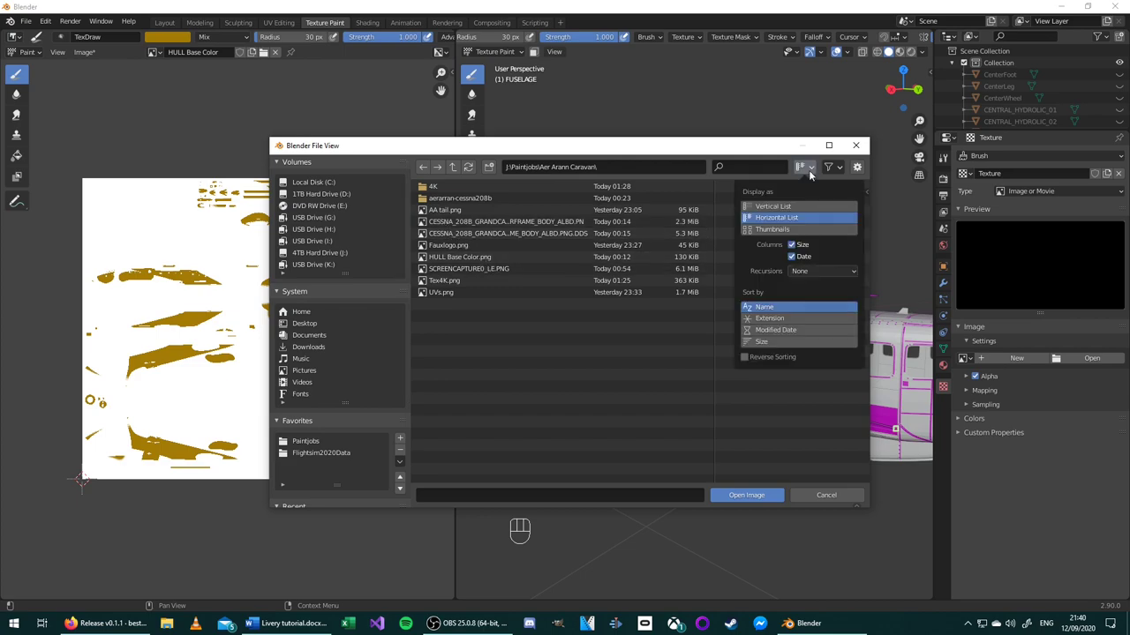
left_click(773, 228)
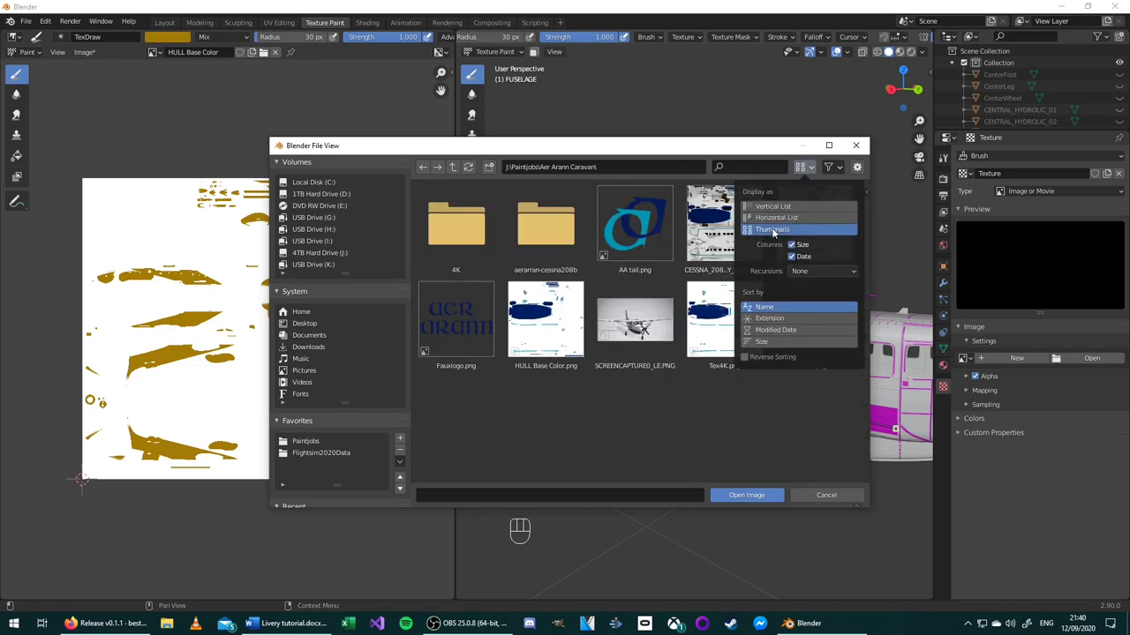
left_click(646, 238)
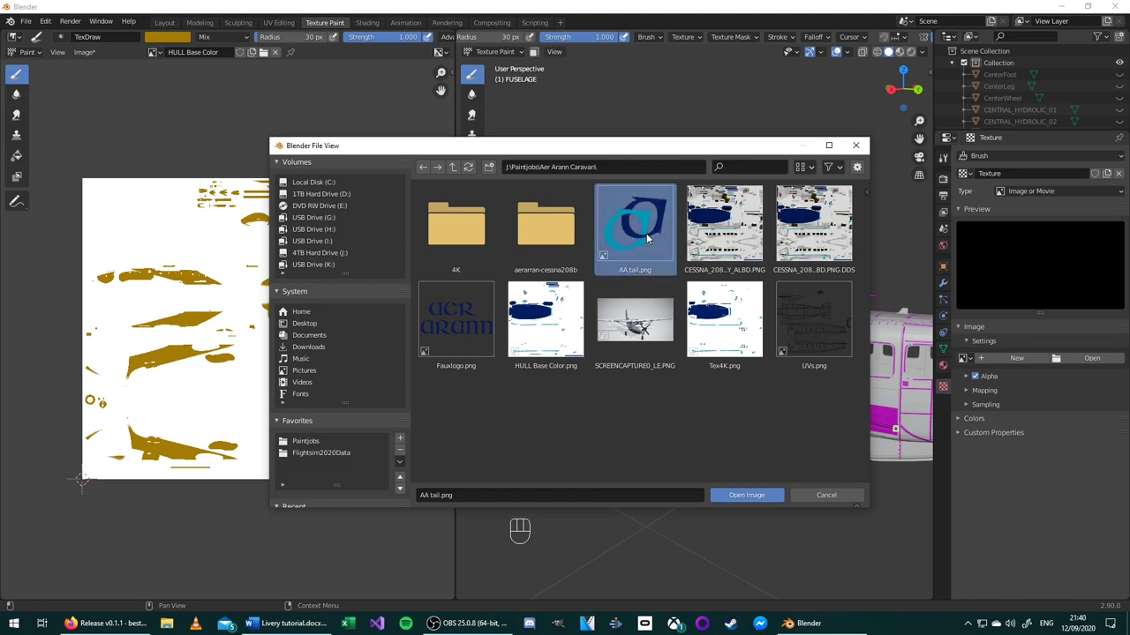
left_click(739, 497)
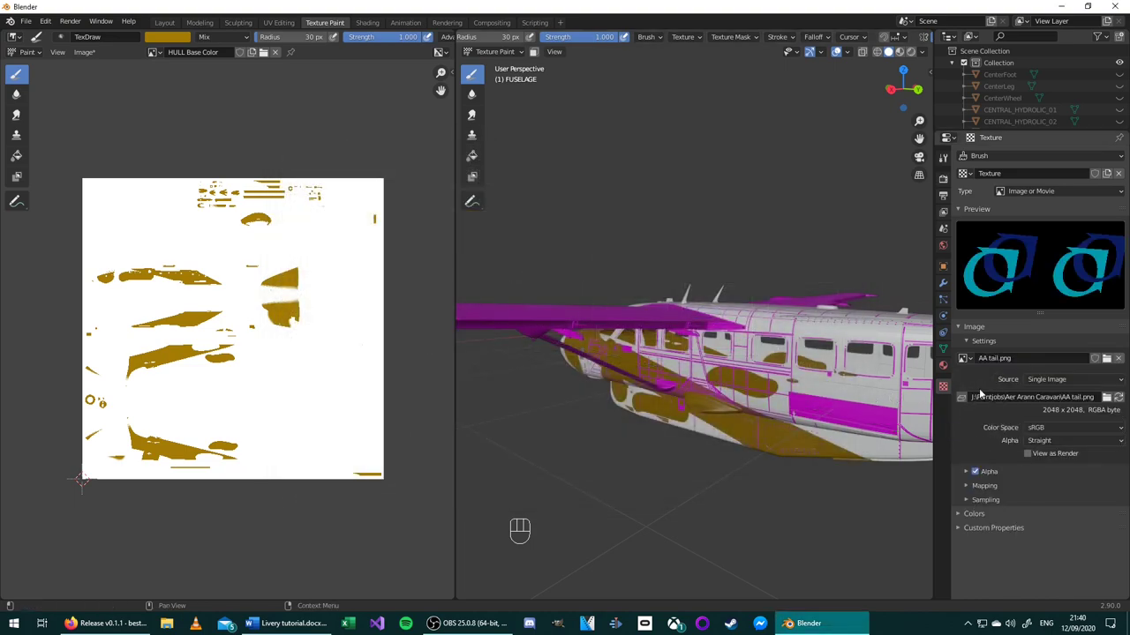
left_click(943, 158)
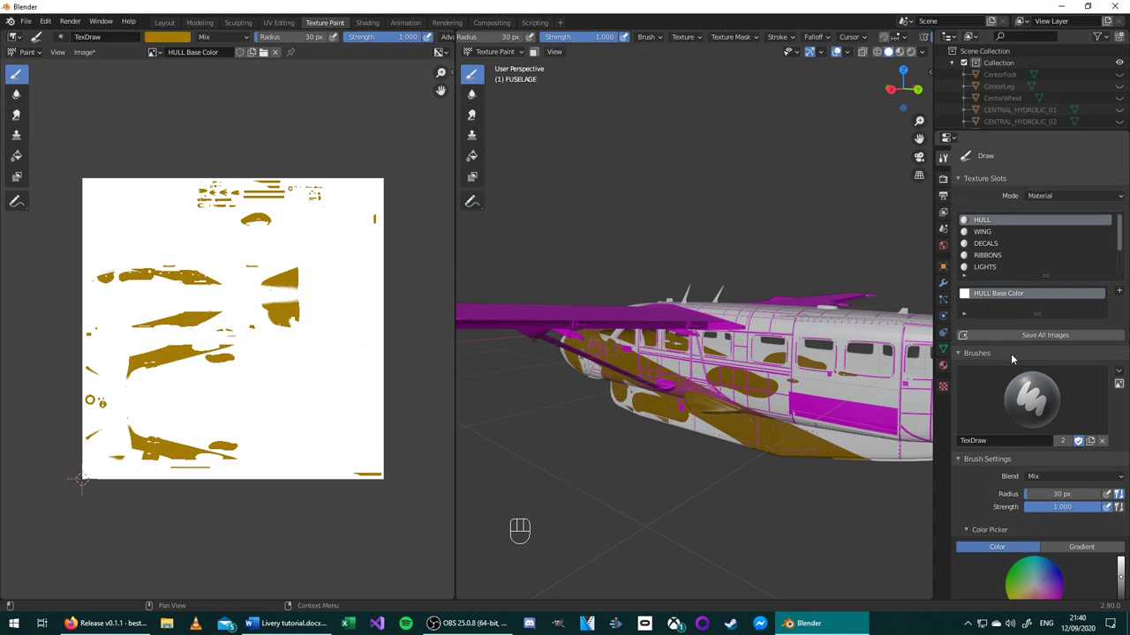
scroll(1016, 371, "down", 9)
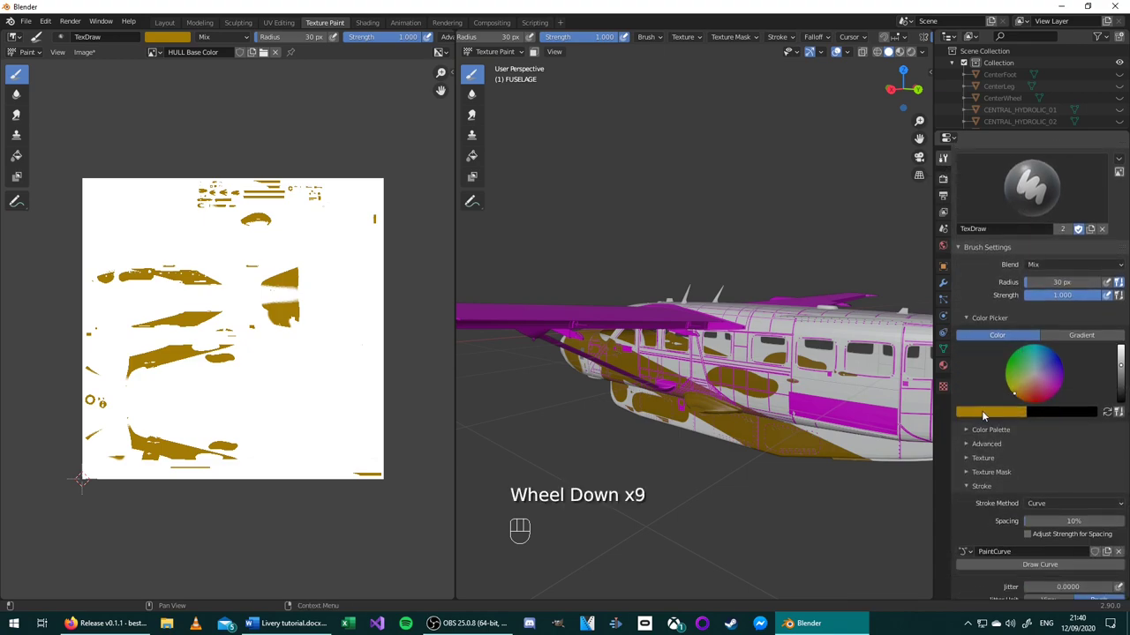
Step: Change the TexDraw brush colour from dark gold to pure white (saturation 0, value 1.0)
left_click(1009, 410)
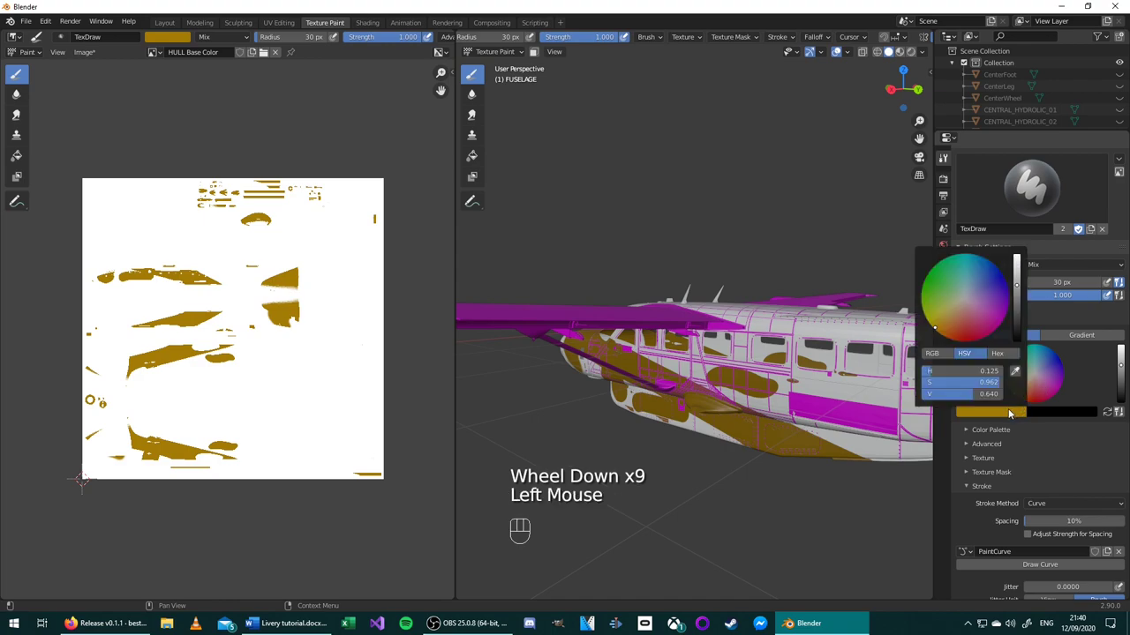
left_click(967, 297)
scroll(967, 297, "up", 5)
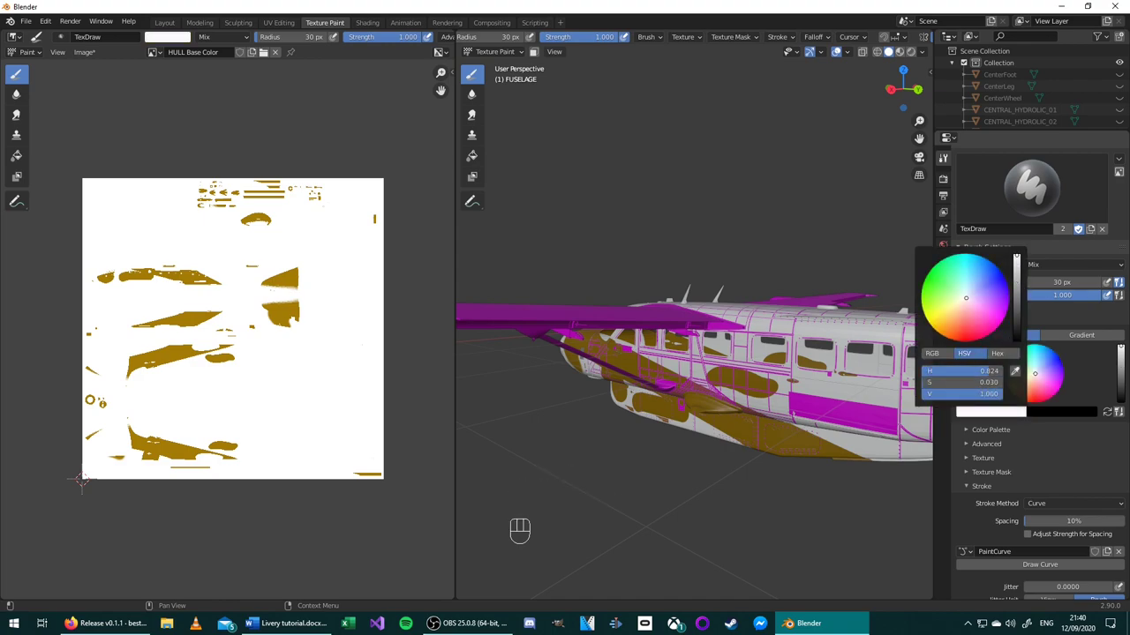
left_click_drag(966, 371, 1002, 370)
left_click_drag(968, 330, 956, 339)
left_click_drag(957, 381, 921, 381)
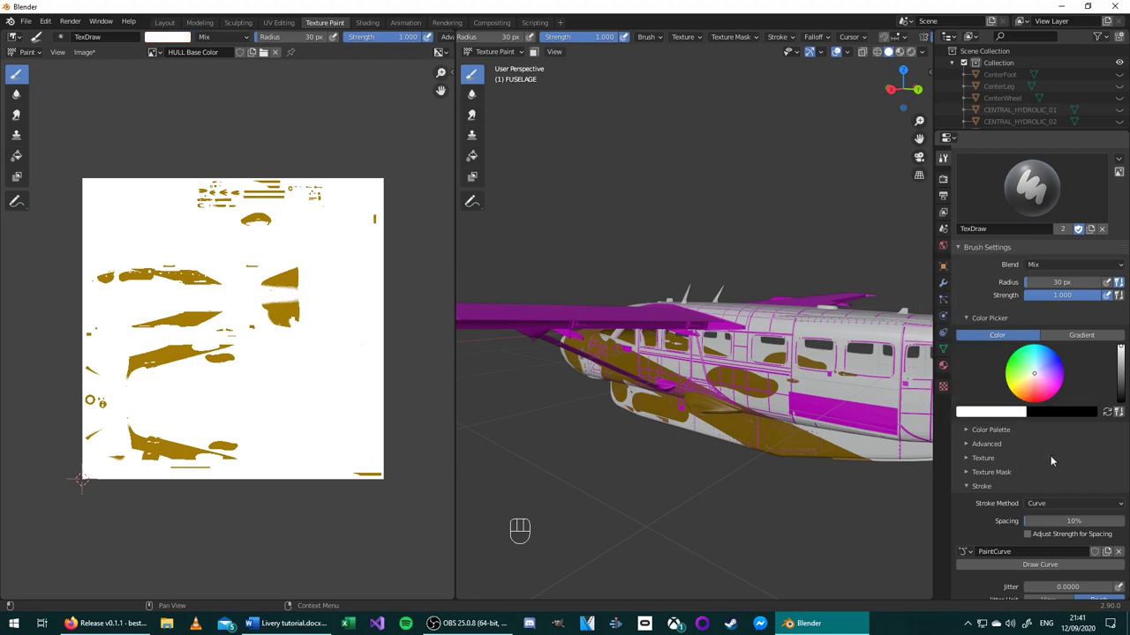
scroll(1054, 459, "down", 4)
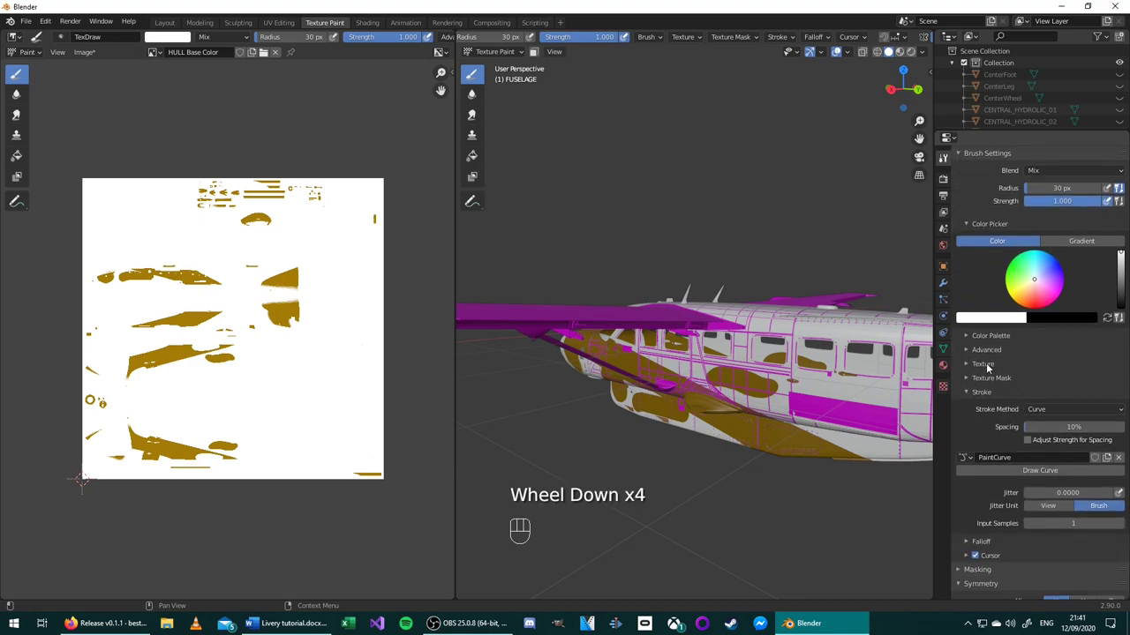
Step: Map the brush texture as a Stencil fitted to the image's aspect ratio
left_click(985, 362)
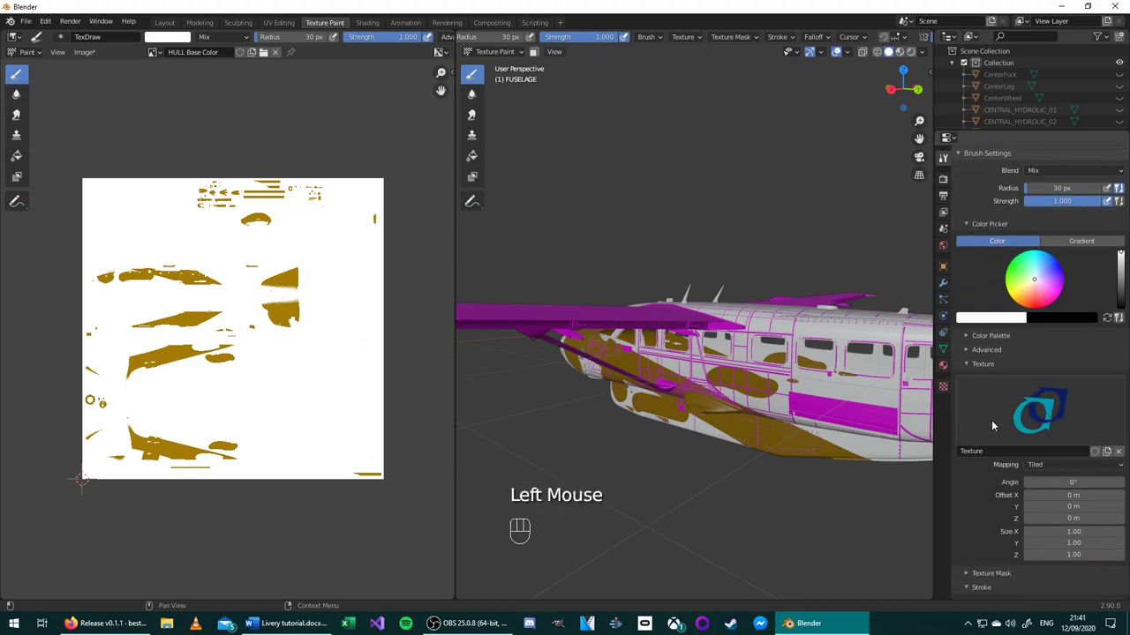
scroll(991, 420, "down", 3)
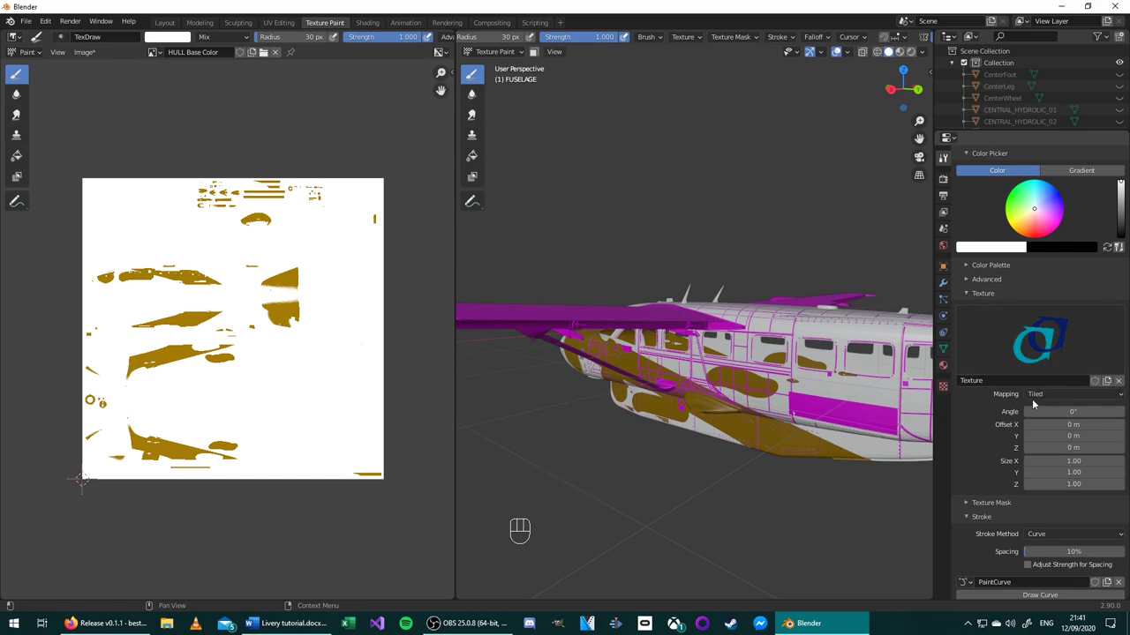
left_click(1054, 393)
left_click(1053, 459)
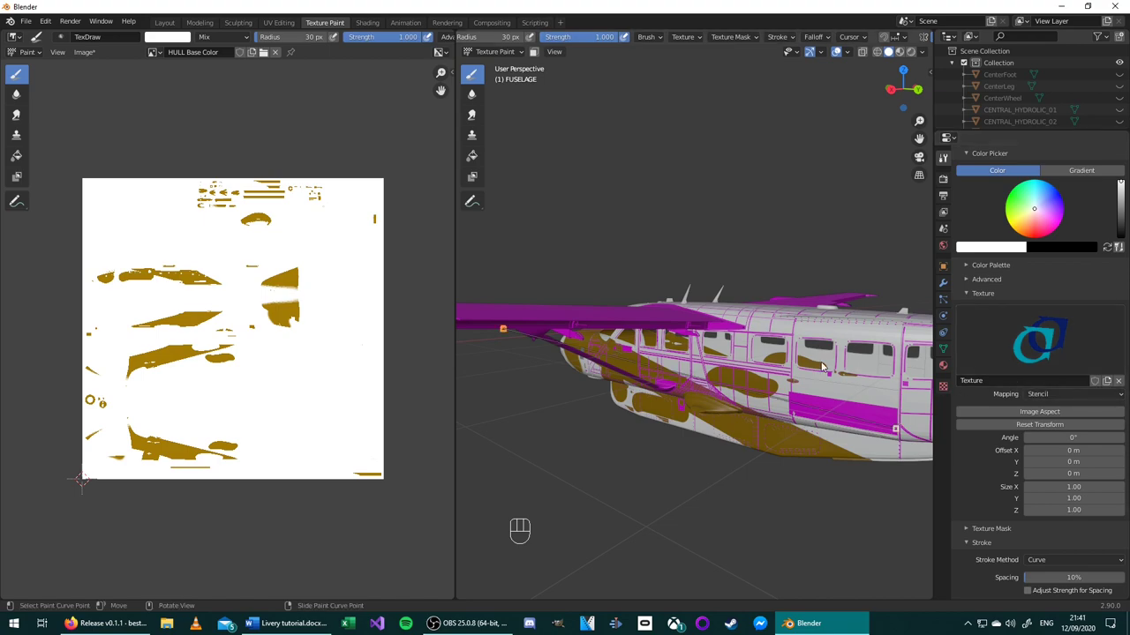
left_click(1039, 411)
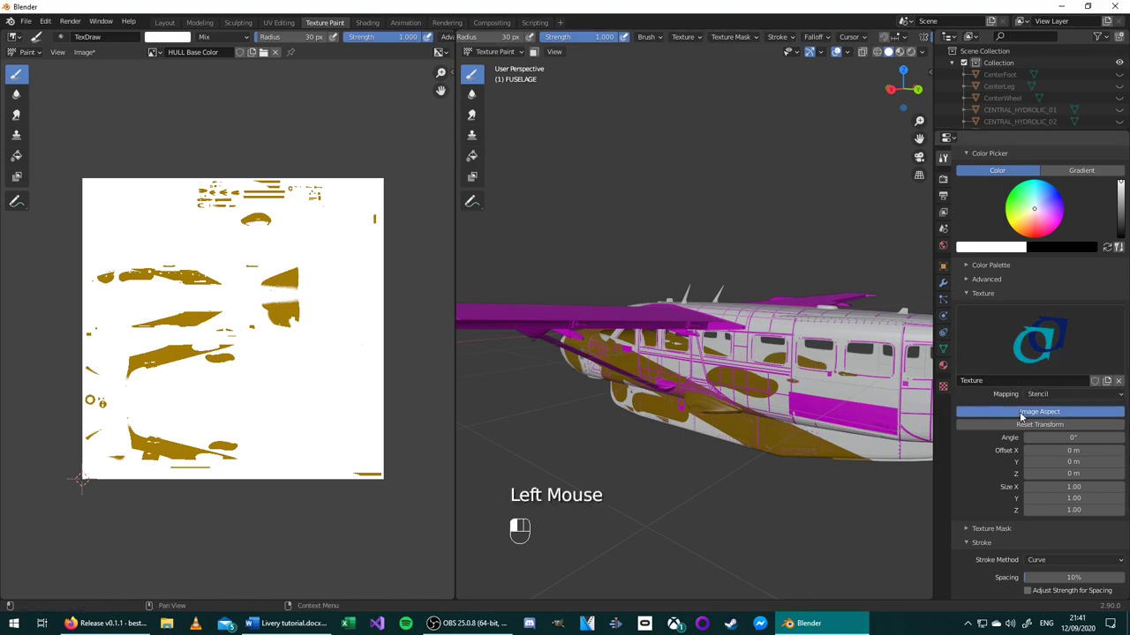
Step: Set the brush stroke method to Space, viewing the aircraft from its right side
middle_click_drag(653, 357, 722, 354)
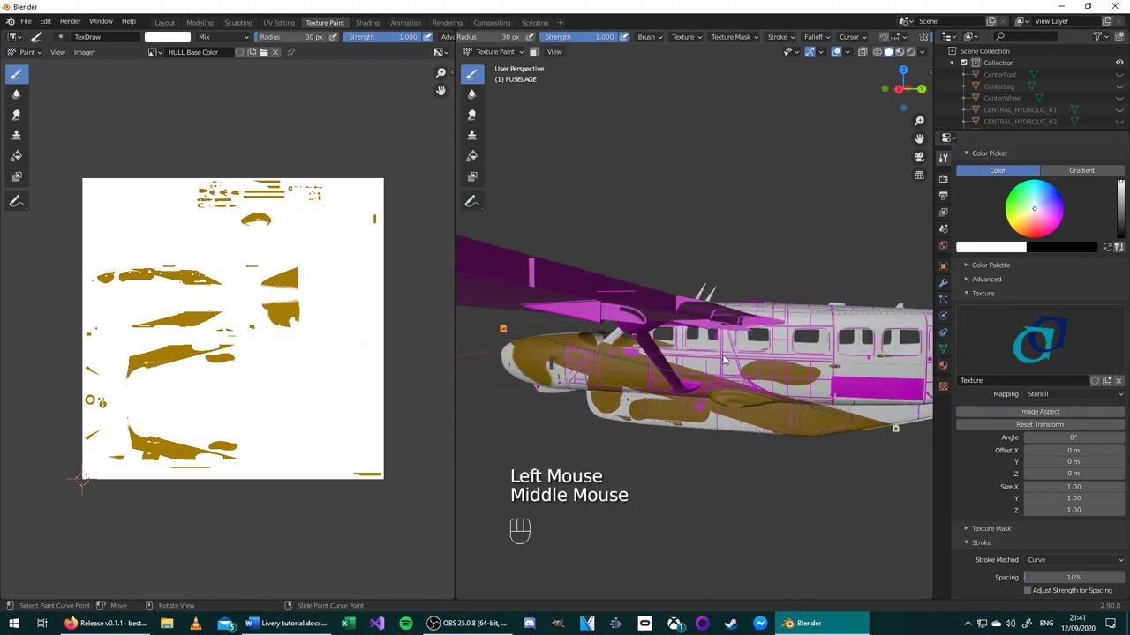
key("KP_1")
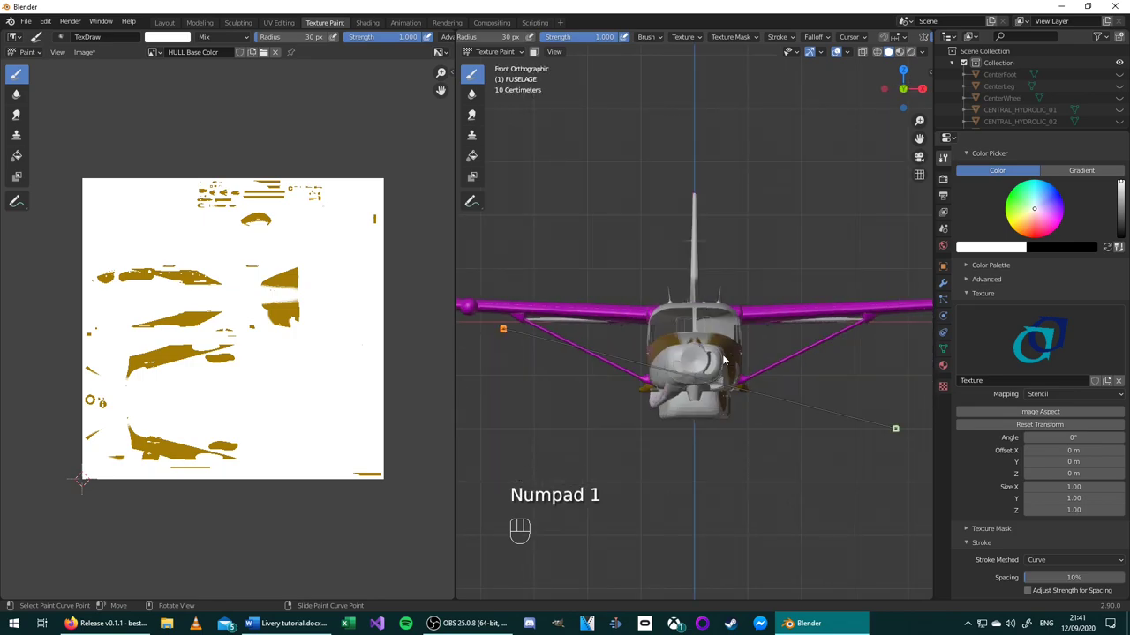
key("KP_3")
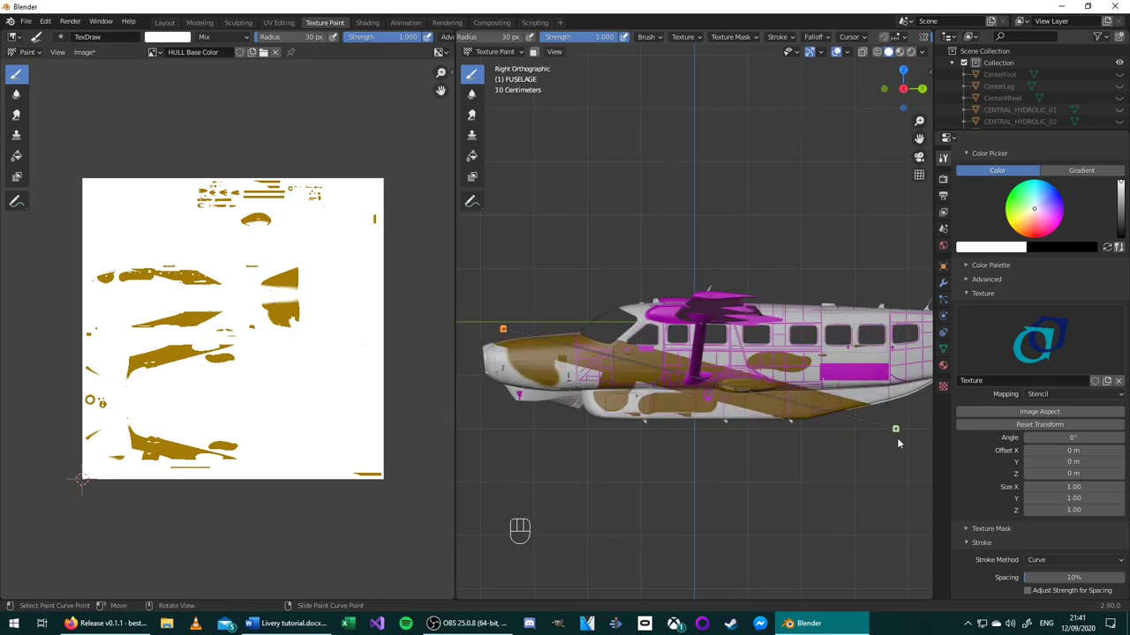
left_click(780, 37)
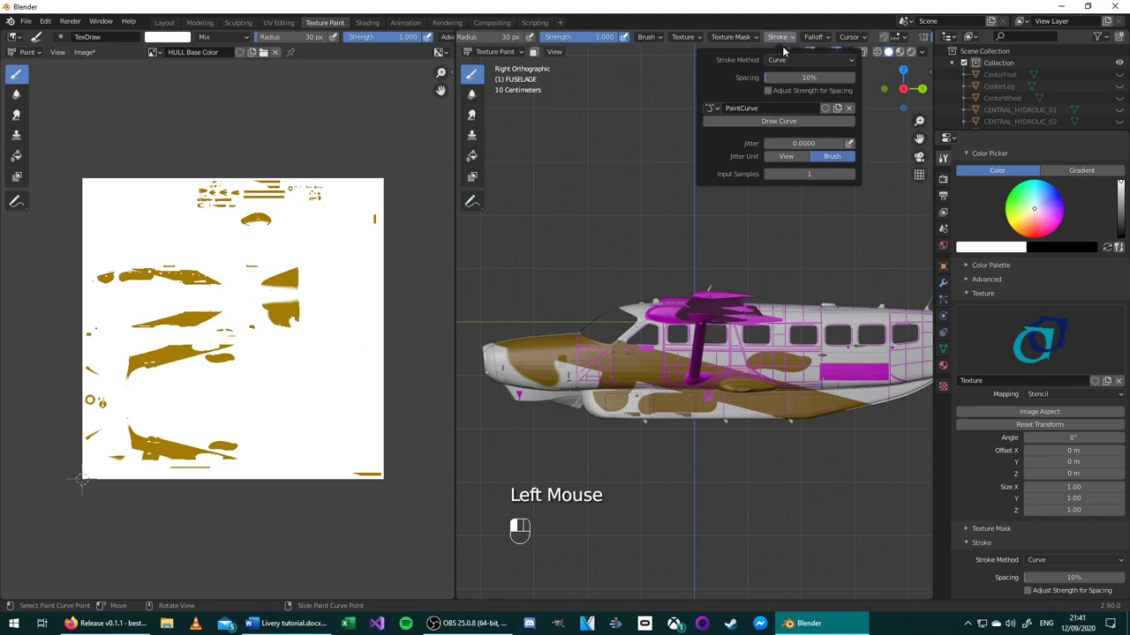
left_click(780, 60)
left_click(781, 99)
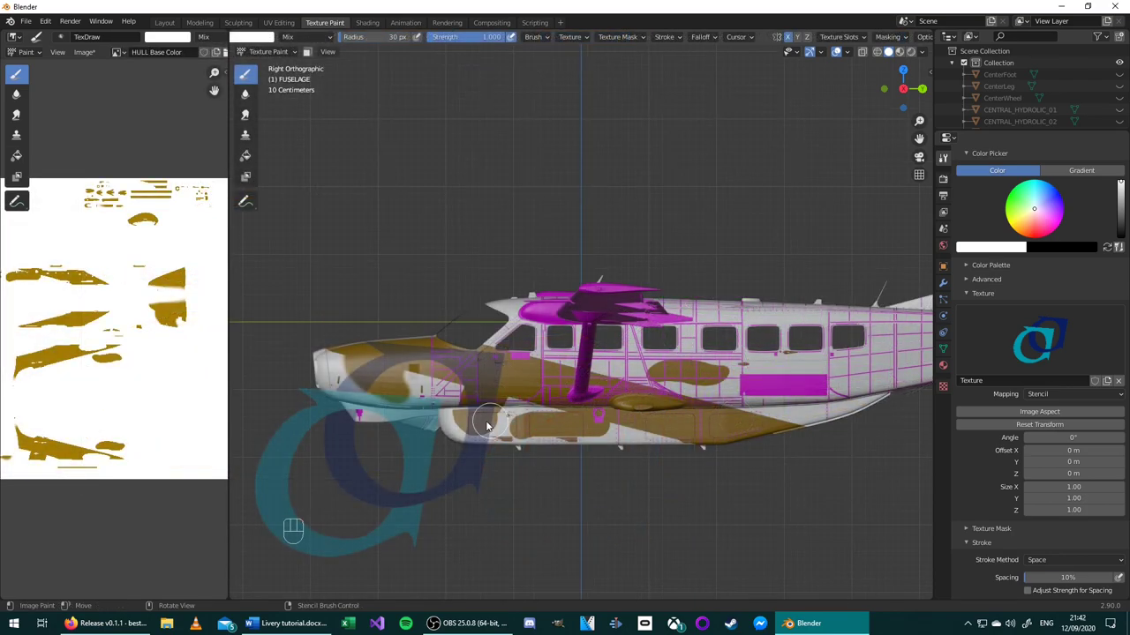
Step: Move, level and shrink the stencil logo so it sits over the rear fuselage
right_click_drag(462, 426, 724, 353)
right_click_drag(771, 300, 812, 265, "ctrl")
middle_click_drag(812, 265, 790, 294)
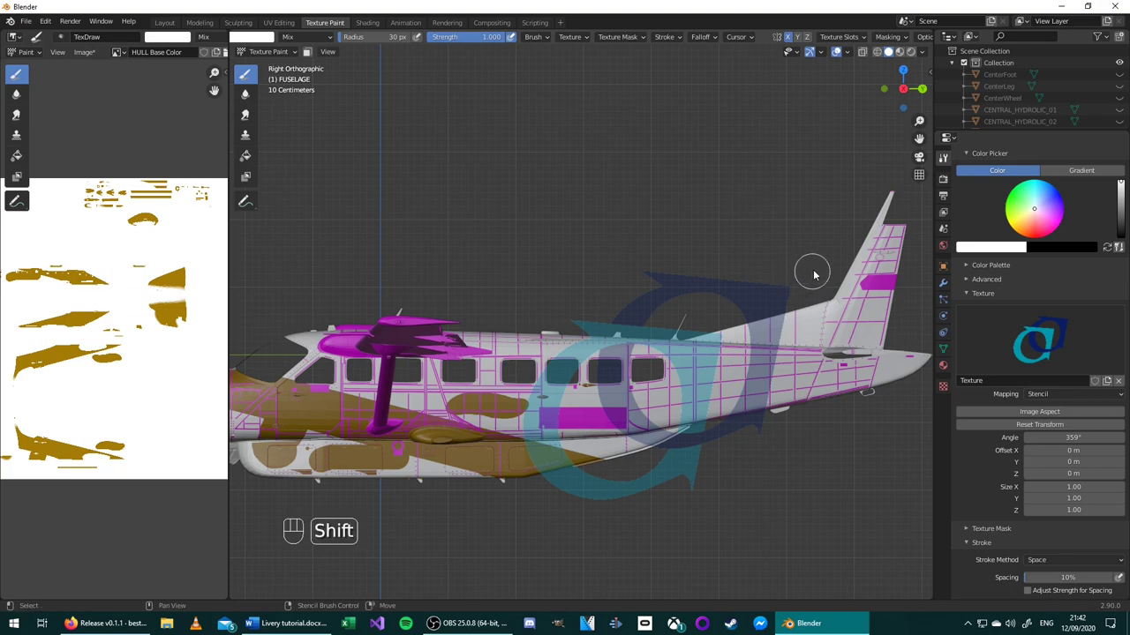
right_click_drag(812, 270, 750, 360, "shift")
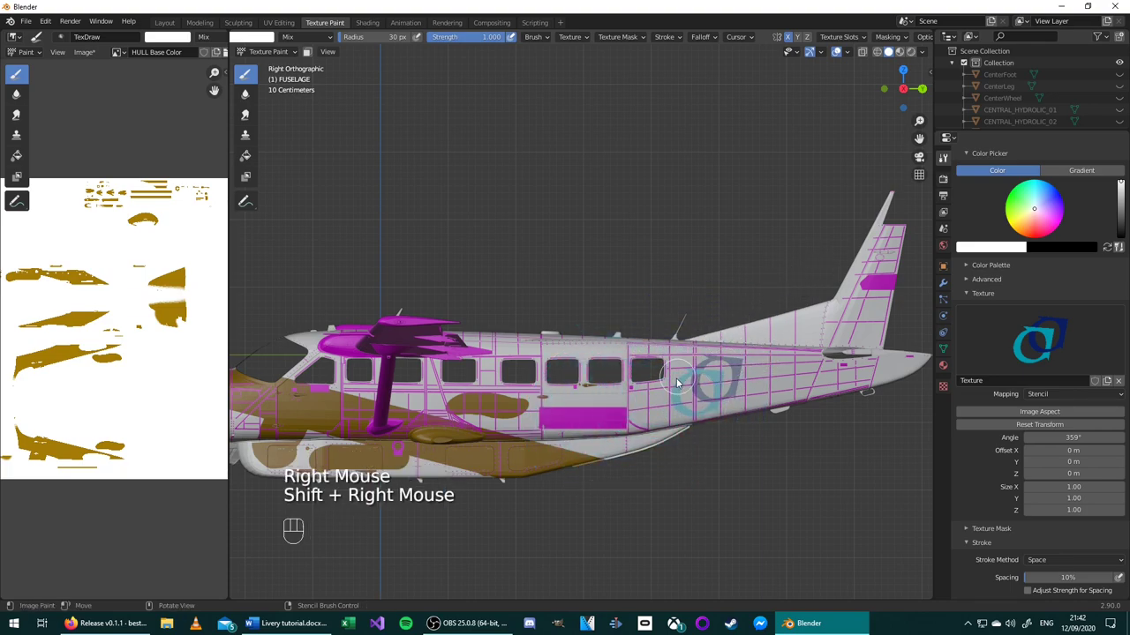
Step: Paint the blue-and-teal logo through the stencil onto the rear fuselage and inspect it
mouse_move(675, 408)
left_mouse_down()
mouse_move(697, 366)
mouse_move(687, 430)
mouse_move(720, 338)
mouse_move(713, 424)
mouse_move(729, 371)
mouse_move(711, 429)
mouse_move(733, 358)
mouse_move(702, 416)
mouse_move(734, 342)
mouse_move(703, 420)
mouse_move(747, 418)
left_mouse_up()
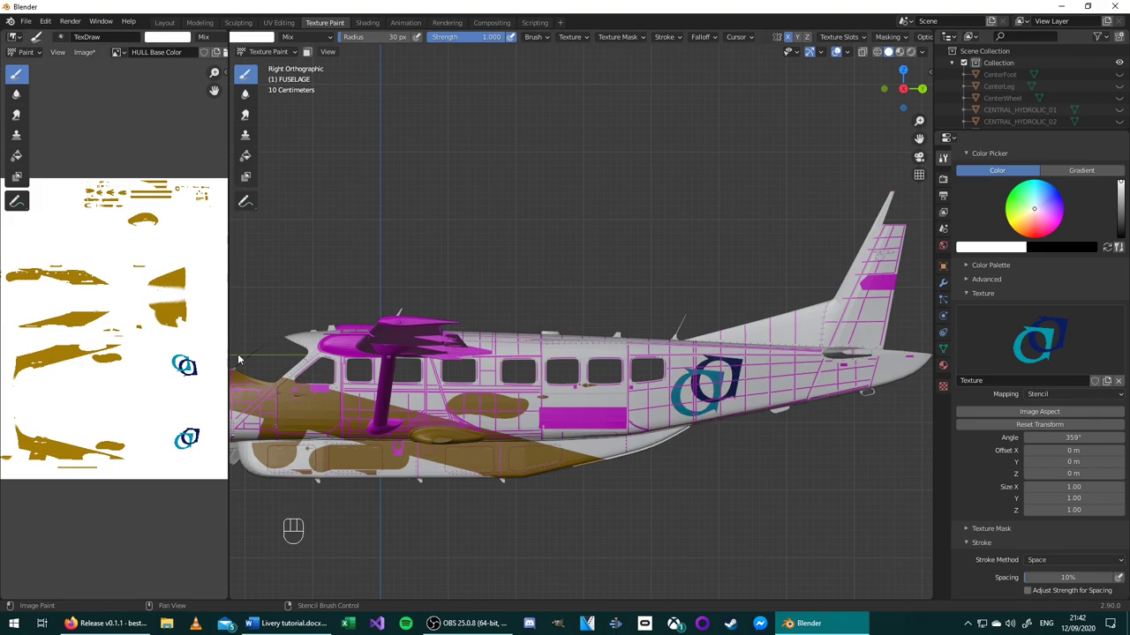
mouse_move(706, 388)
middle_mouse_down()
mouse_move(694, 364)
mouse_move(615, 420)
mouse_move(549, 407)
mouse_move(796, 397)
middle_mouse_up()
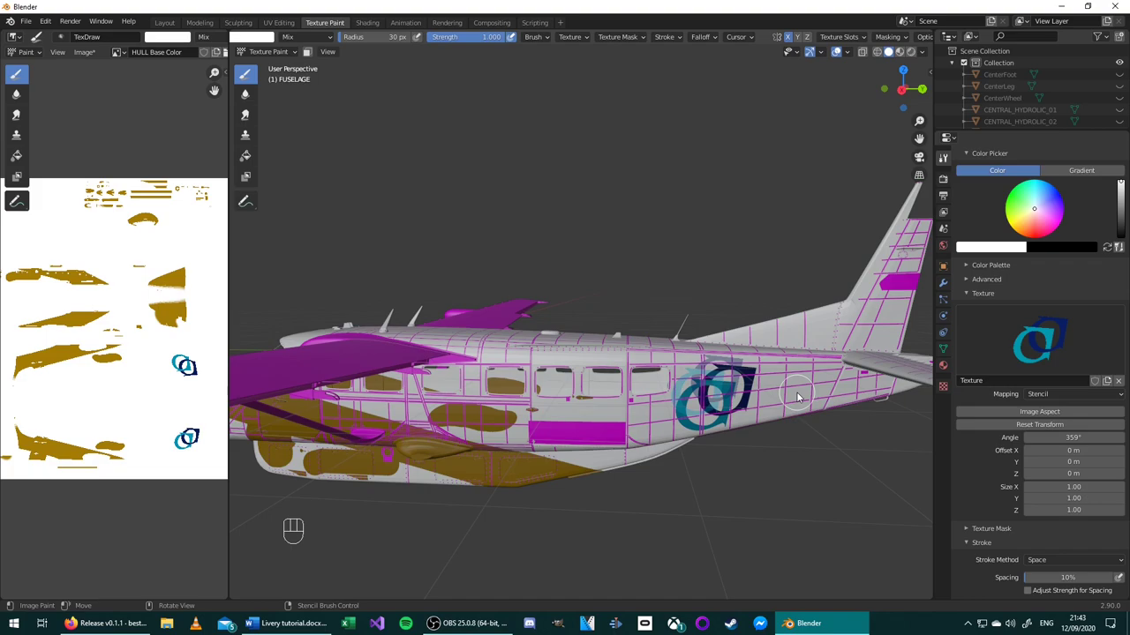
middle_click_drag(797, 397, 575, 404)
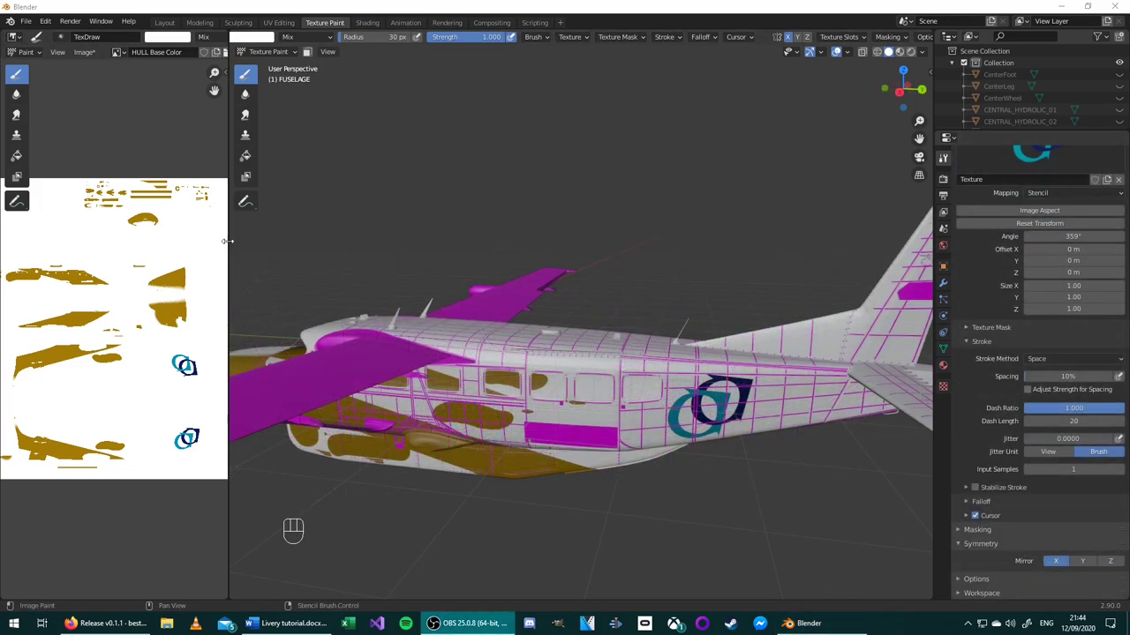
Step: Save the painted hull texture from the Image Editor as HULL Base Color.png in Downloads
middle_click_drag(473, 434, 308, 409)
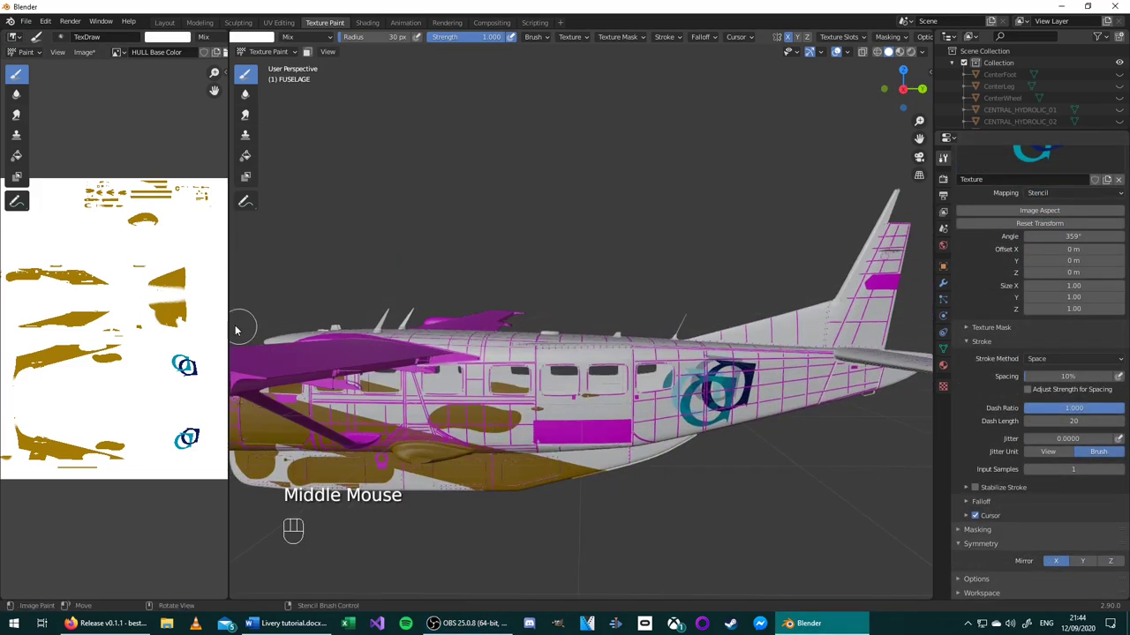
left_click_drag(229, 323, 457, 316)
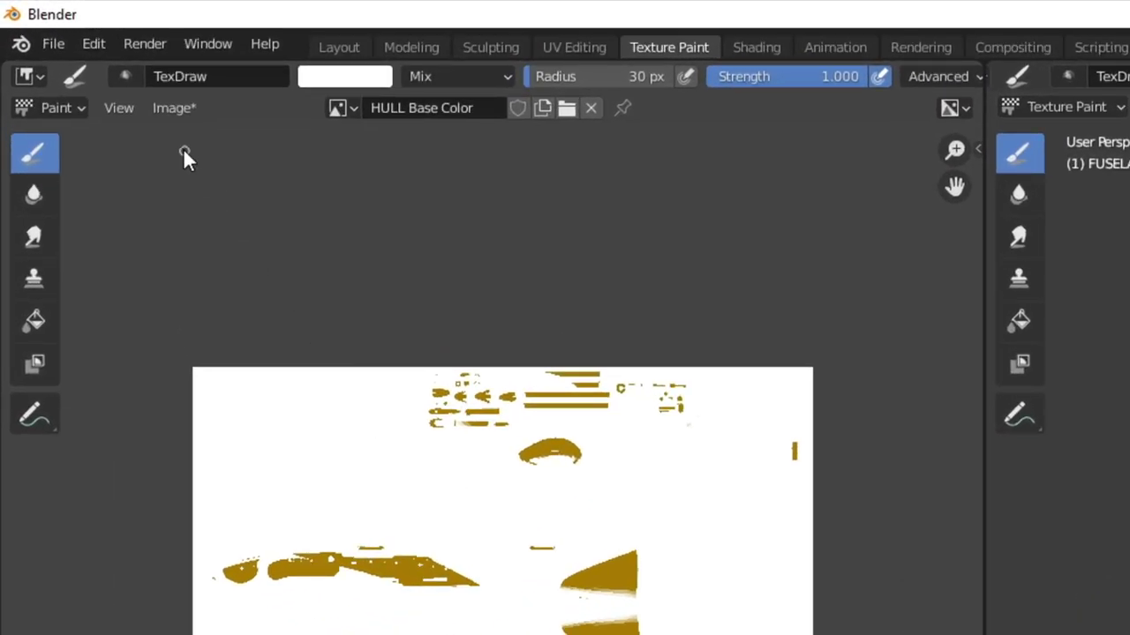
left_click(162, 107)
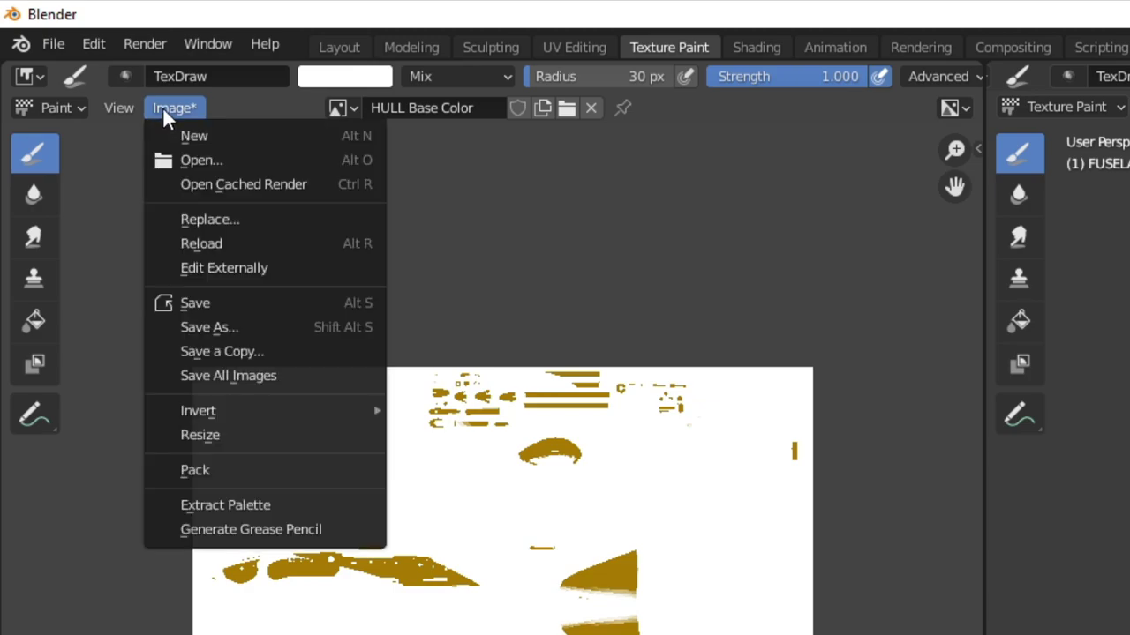
left_click(211, 327)
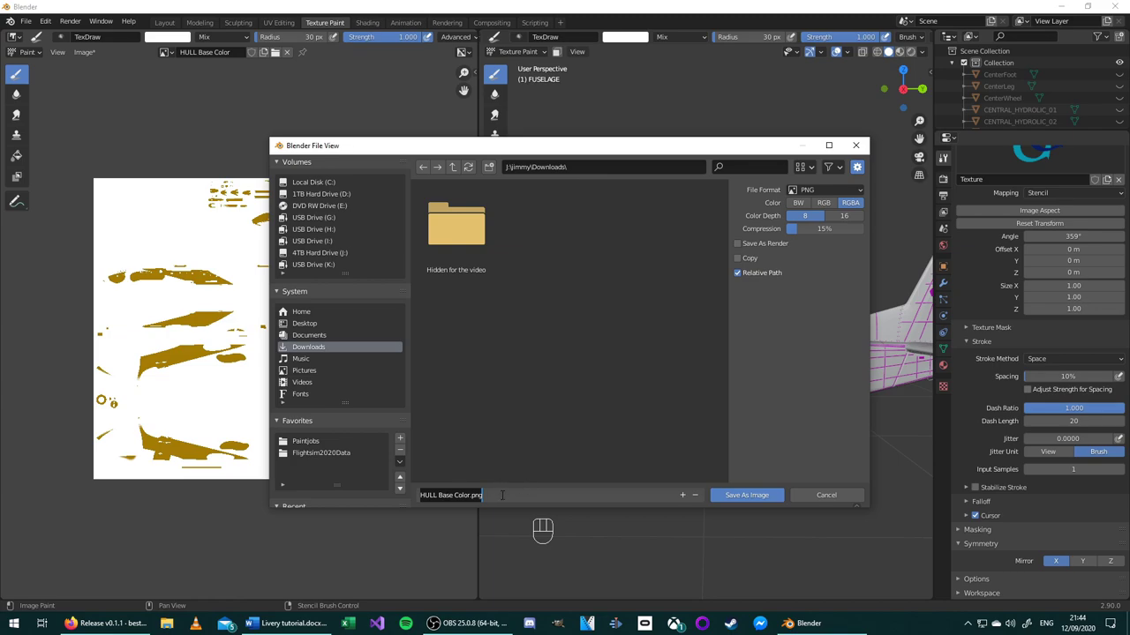
left_click(749, 495)
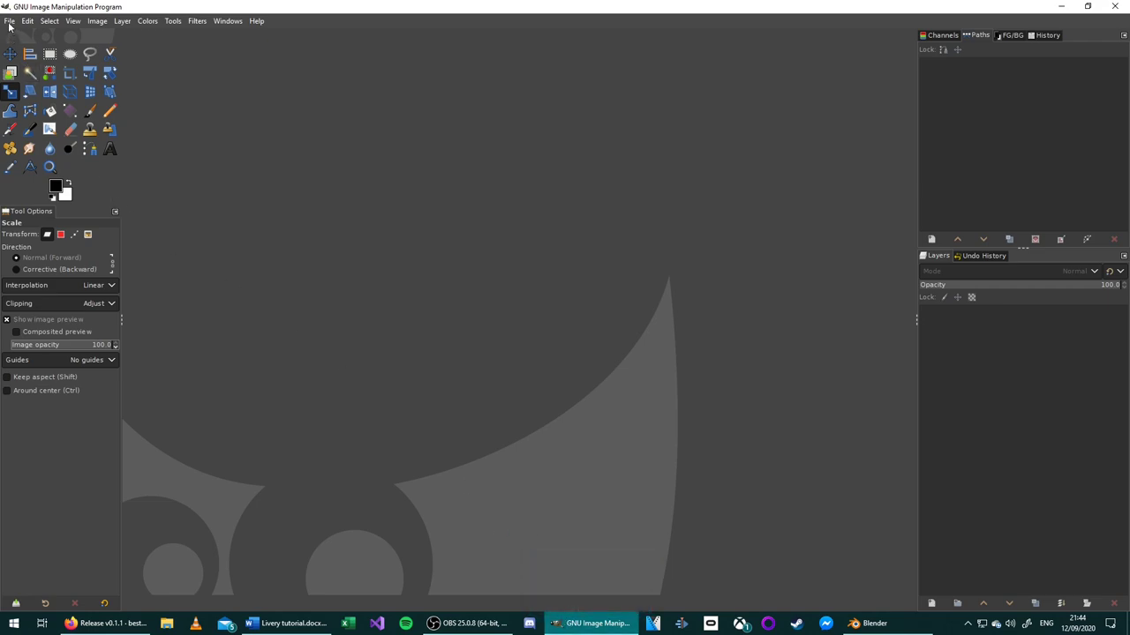
Step: Open HULL Base Color.png from Downloads in GIMP, then launch a File Explorer window
left_click(10, 22)
left_click(28, 64)
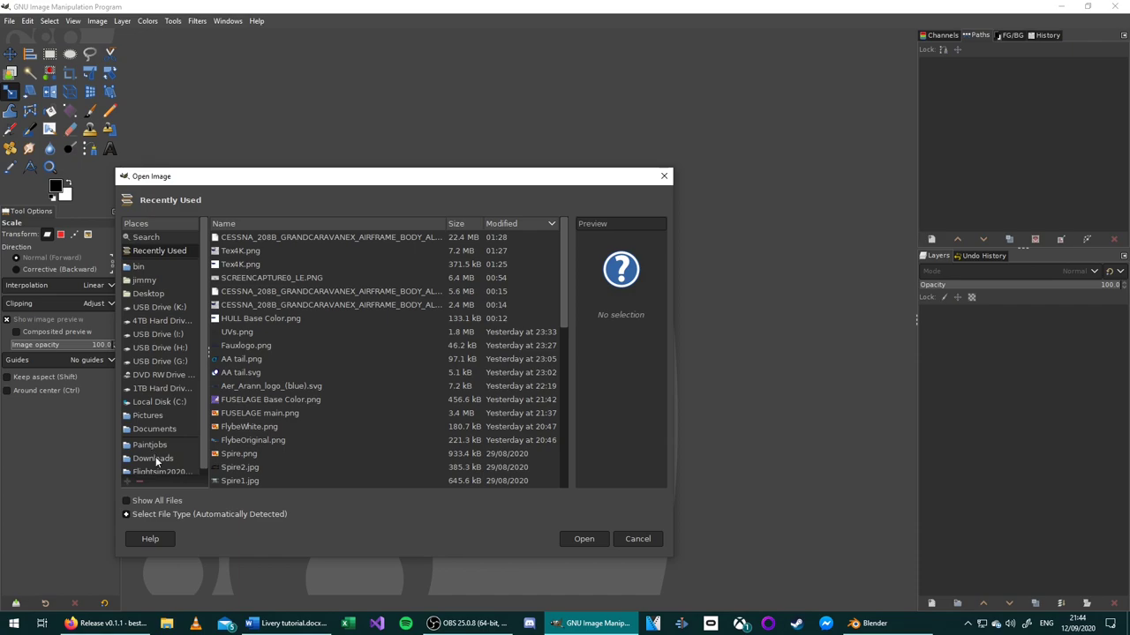
left_click(156, 457)
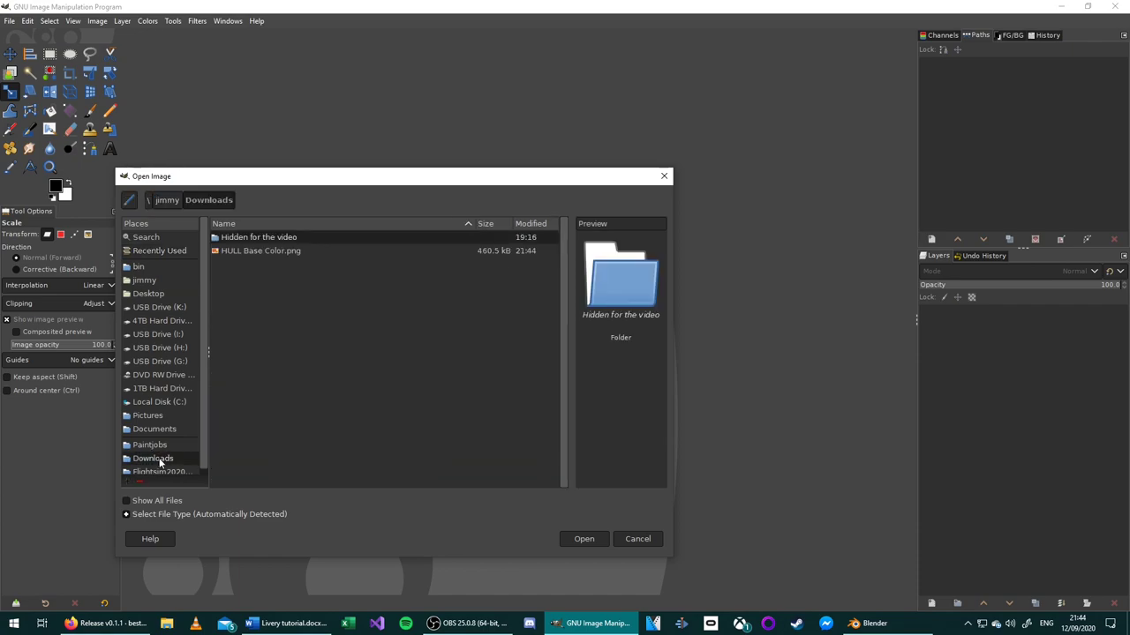
left_click(263, 250)
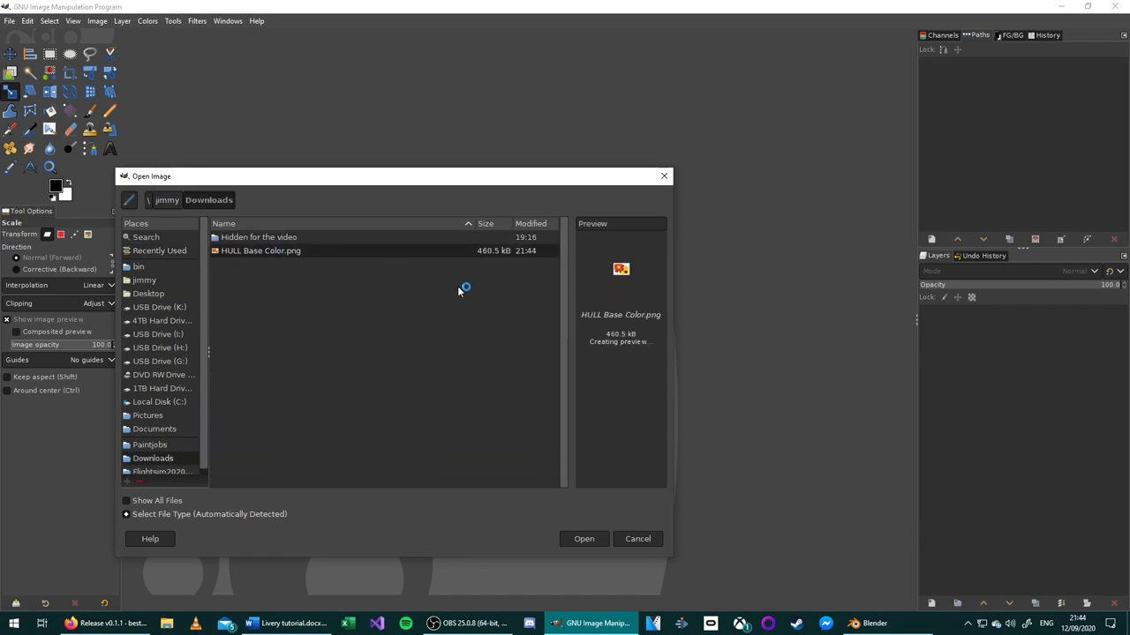
left_click(578, 539)
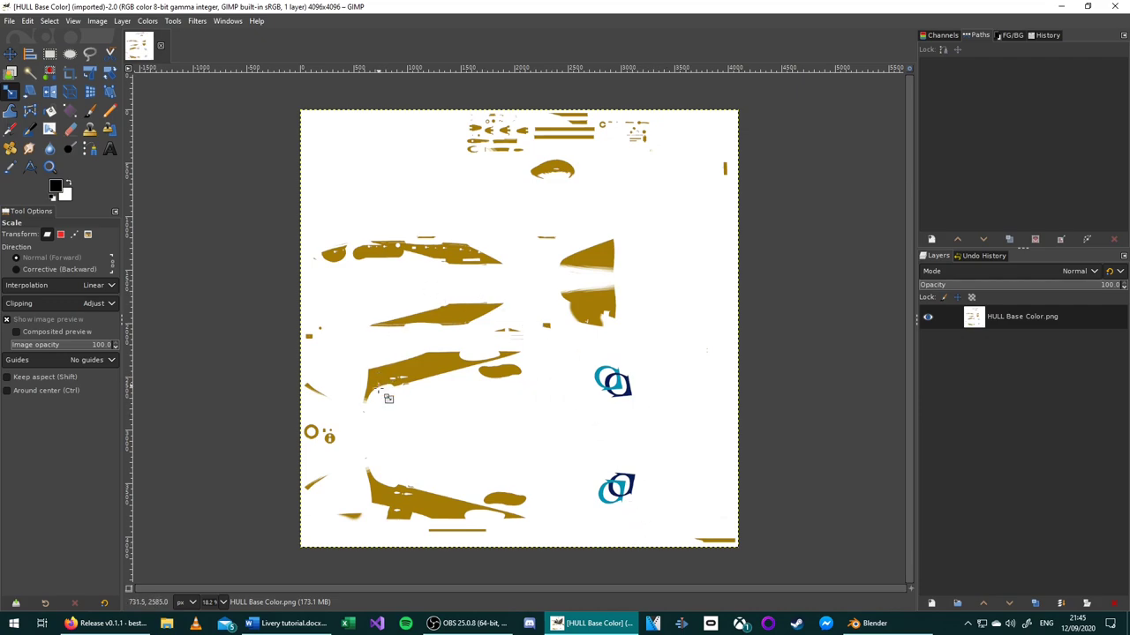
key("super+e")
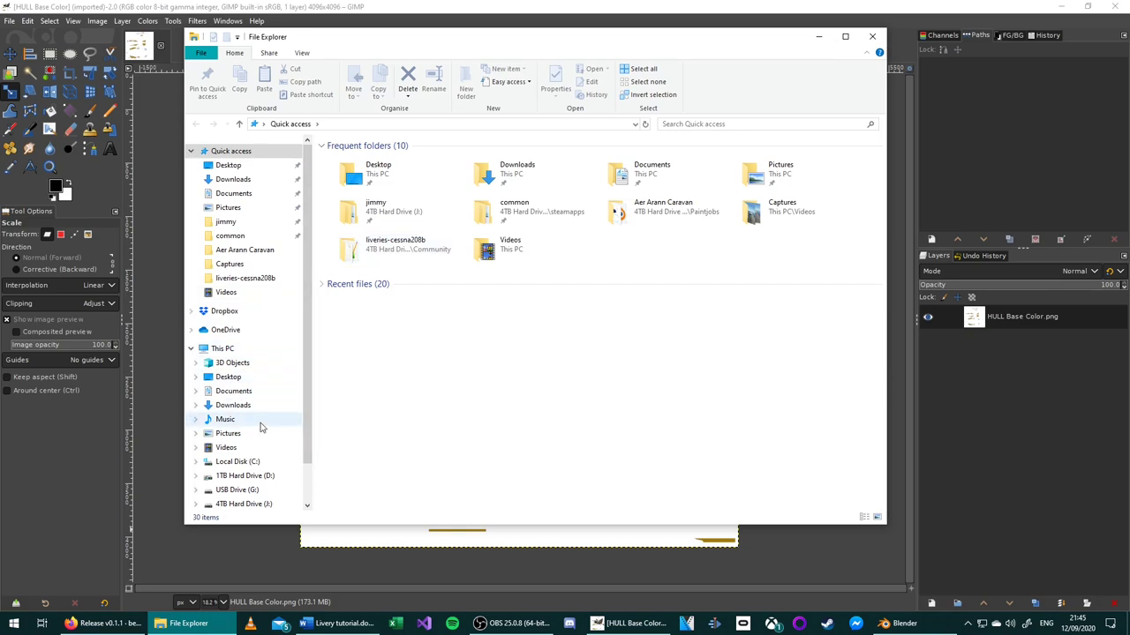
Step: Go from the Aer Arann Caravan folder up to Paintjobs and open Templates
left_click(243, 250)
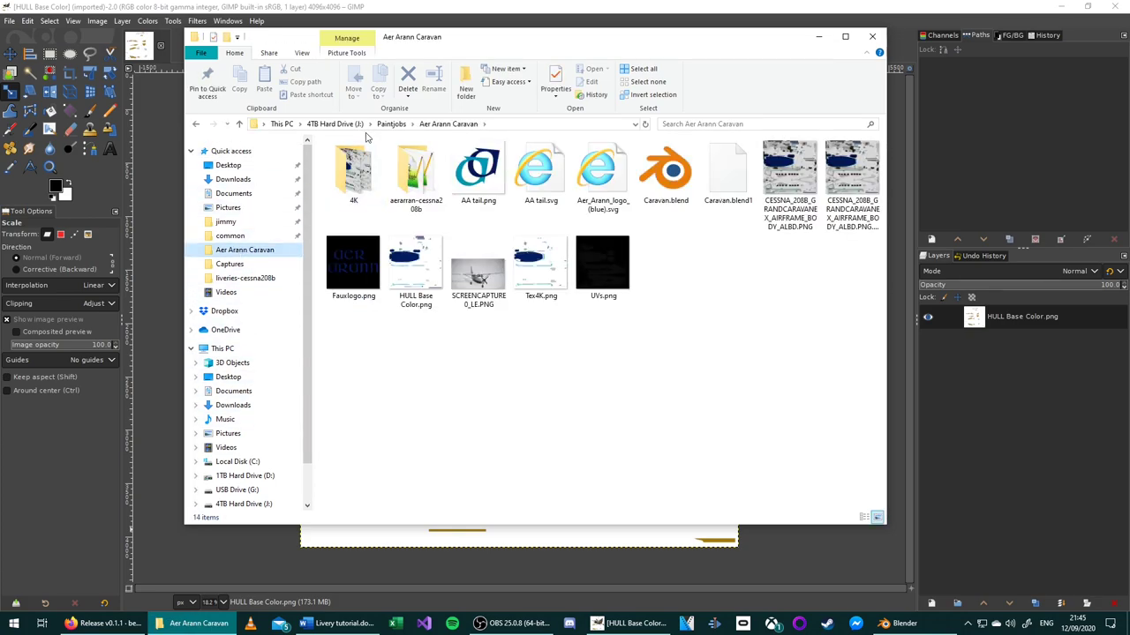
left_click(391, 124)
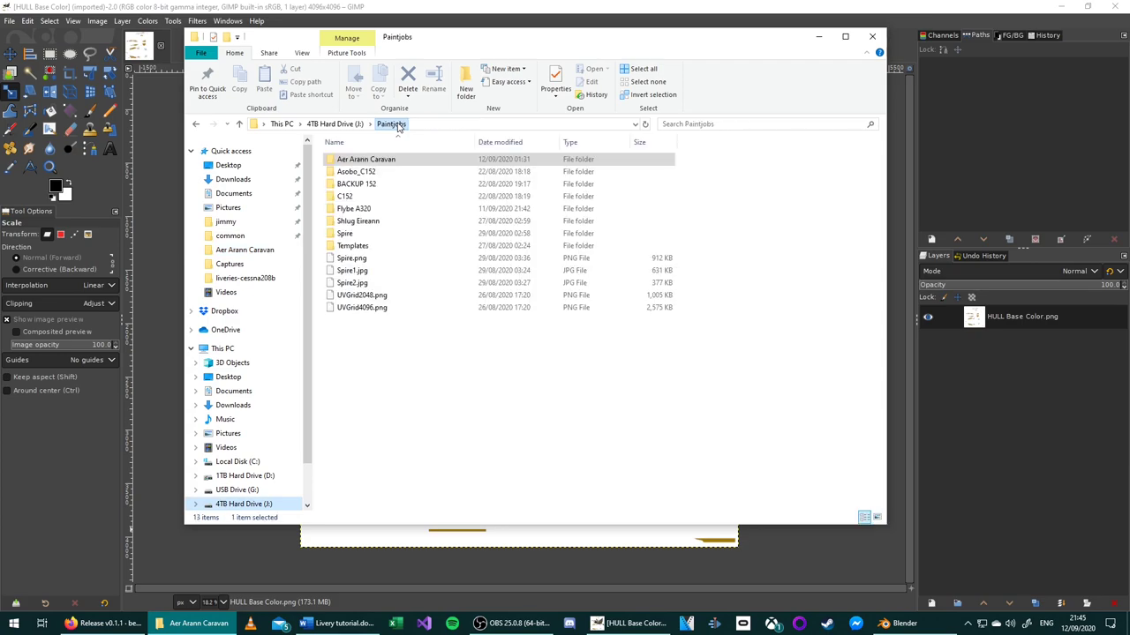
left_click(375, 246)
double_click(379, 251)
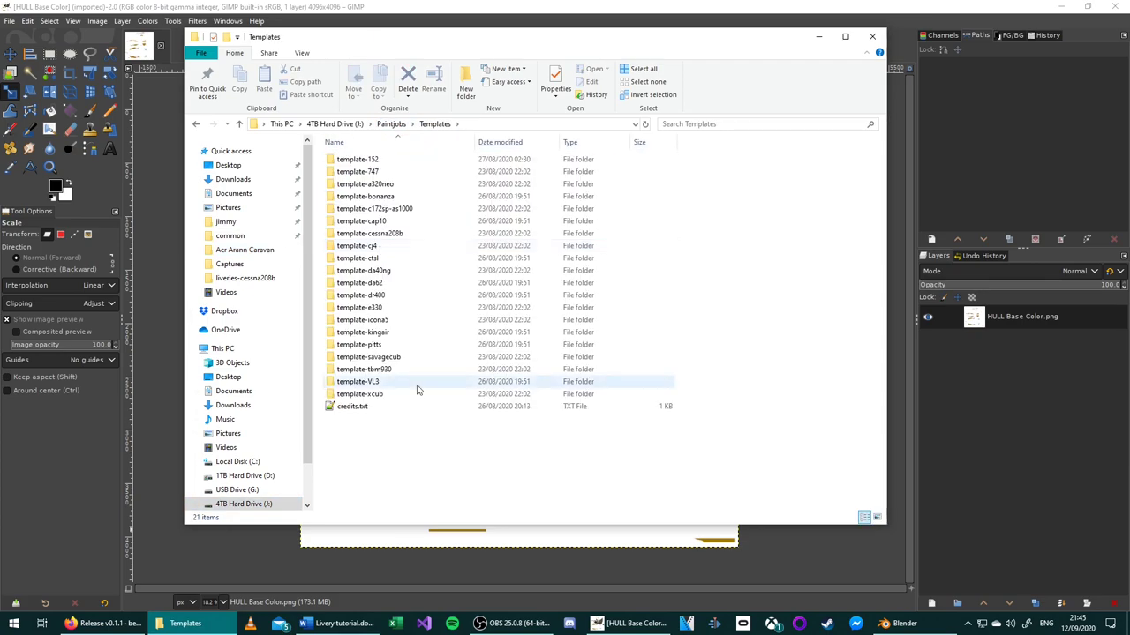
Step: Drill through template-cessna208b, SimObjects, Airplanes and Grand Caravan into TEXTURE.TEMPLATE and select the BODY_ALBD DDS
double_click(411, 234)
double_click(384, 167)
double_click(384, 168)
double_click(383, 167)
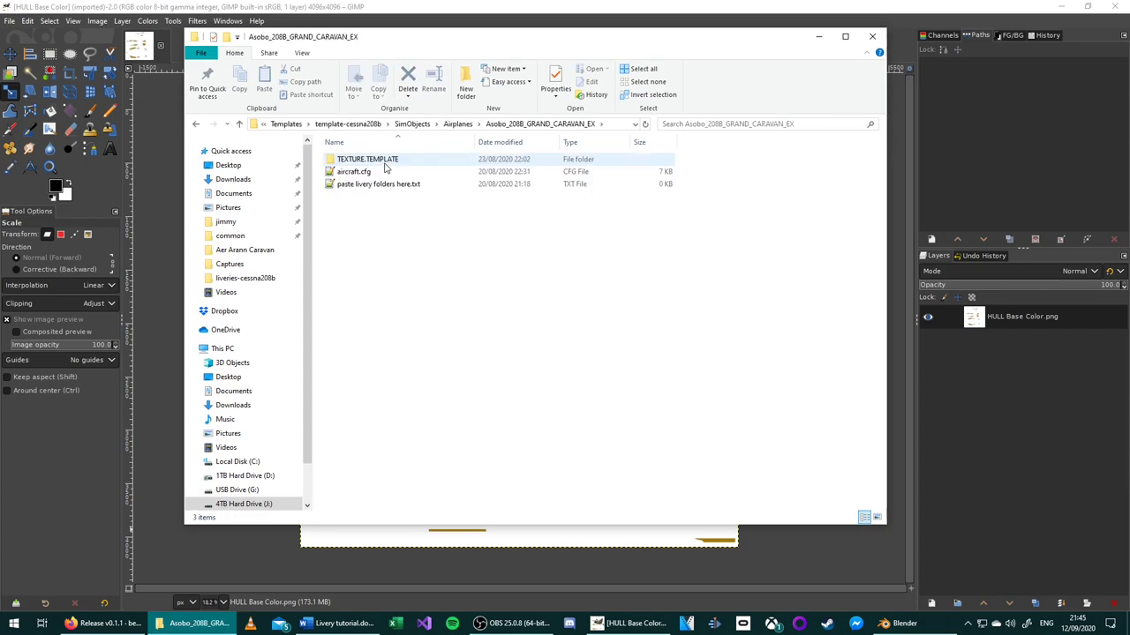
double_click(385, 167)
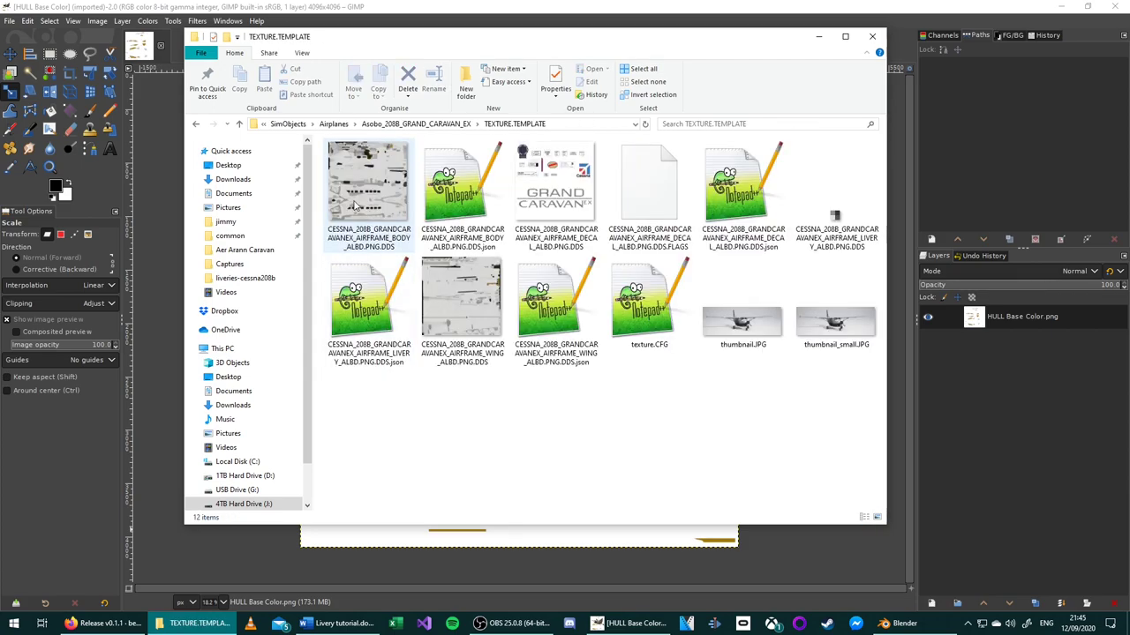
left_click(356, 204)
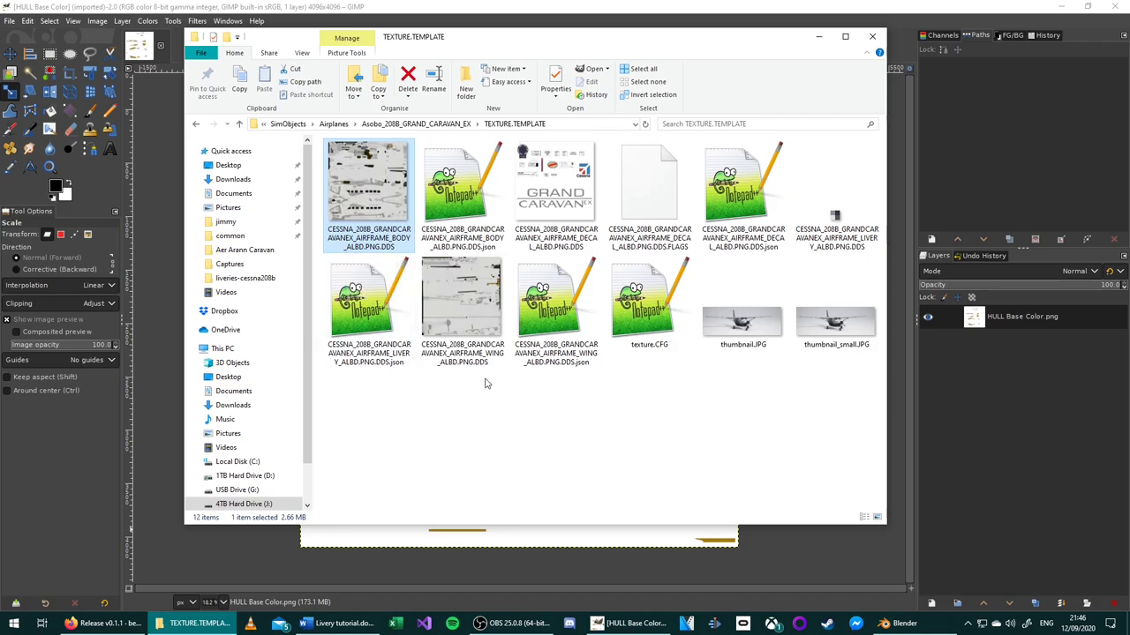
left_click_drag(463, 42, 549, 83)
left_click(9, 21)
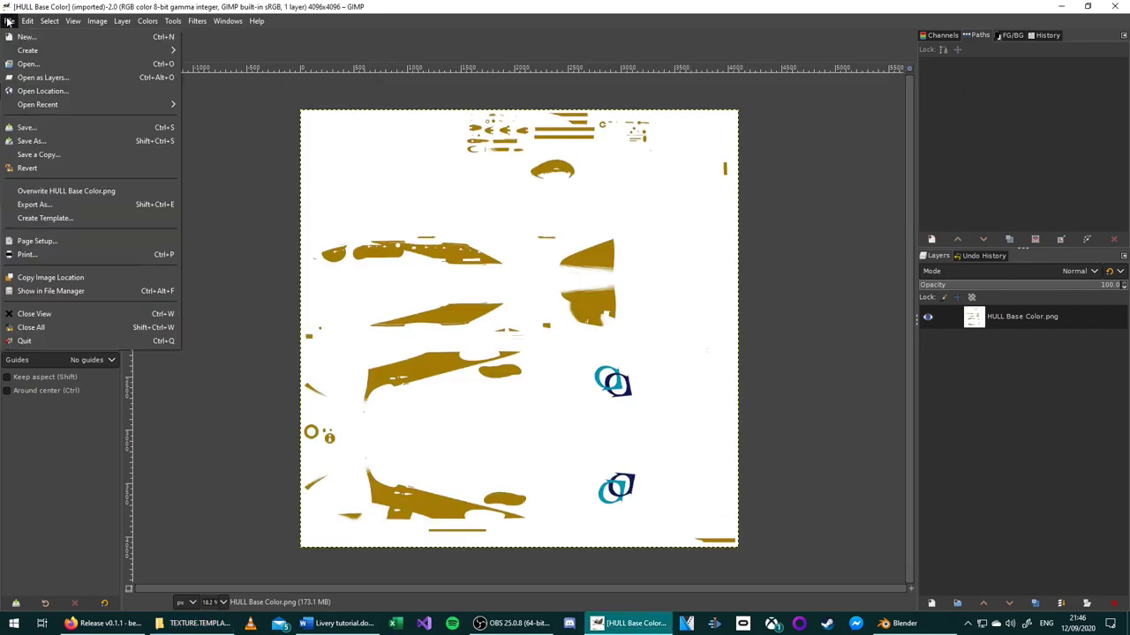
Step: Start Open as Layers and copy the TEXTURE.TEMPLATE folder path from File Explorer
left_click(43, 77)
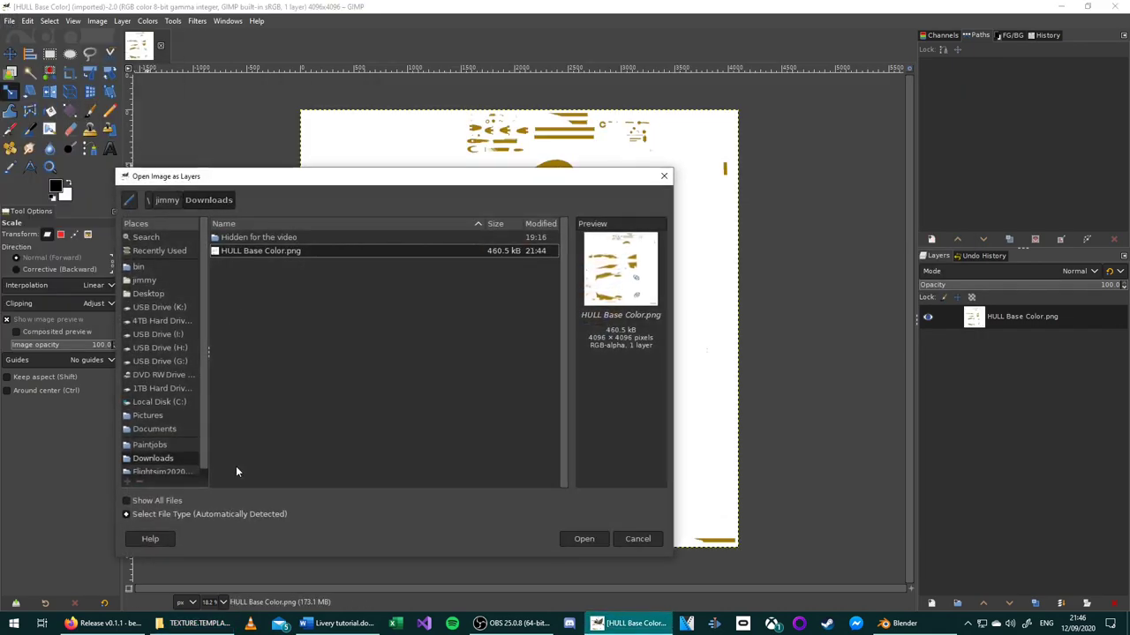
left_click(193, 623)
left_click(650, 168)
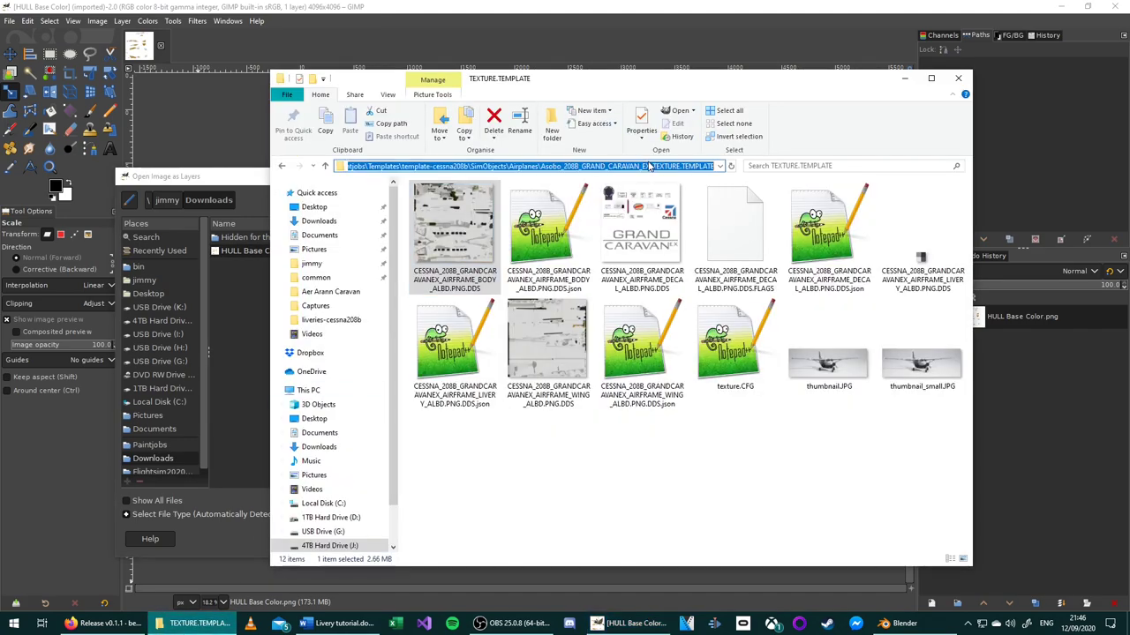
left_click(218, 185)
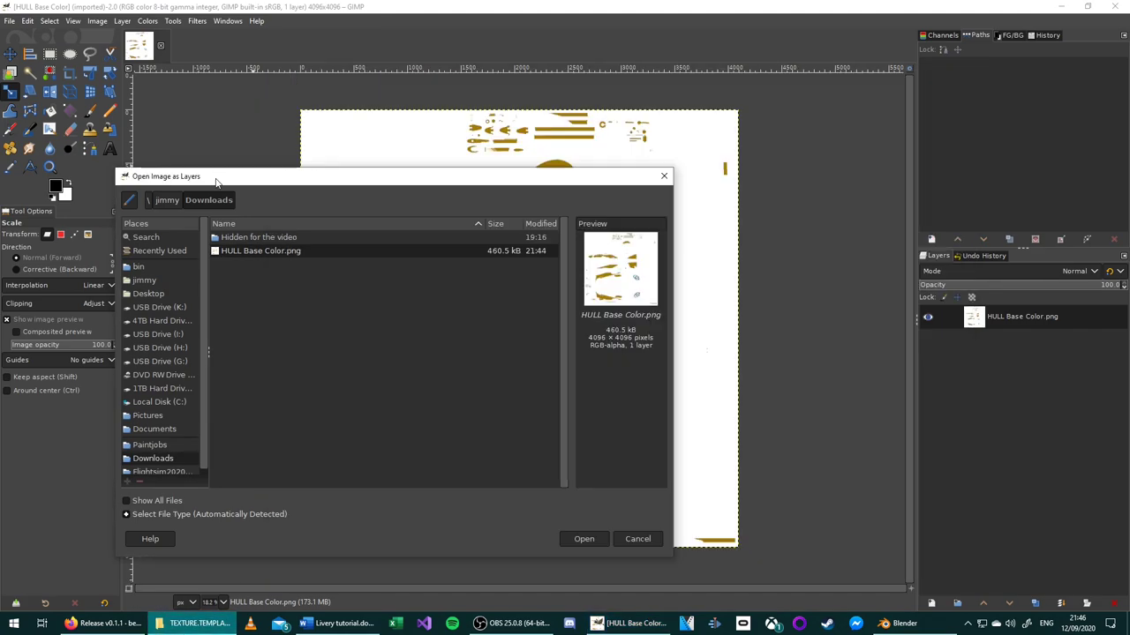
Step: Load the BODY_ALBD DDS from the pasted path as a new layer with default DDS options, then open Scale Layer
key("ctrl+l")
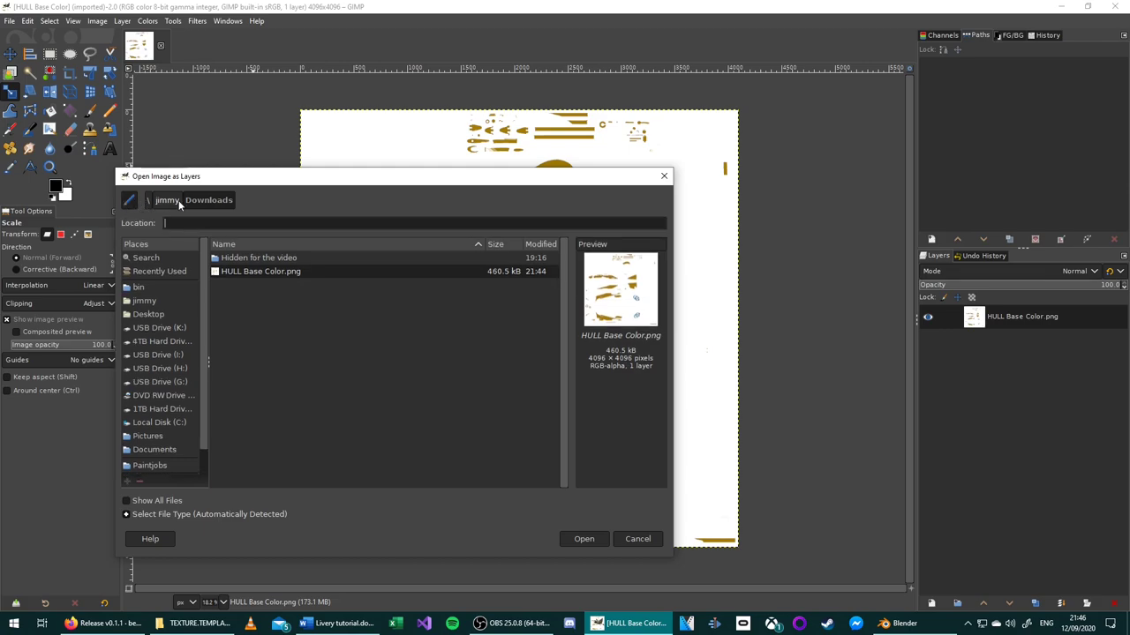
type("J:\\Paintjobs\\Templates\\template-cessna208b\\SimObjects\\Airplanes\\Asobo_208B_GRAND_CARAVAN_EX\\TEXTURE.TEMPLATE")
key("Return")
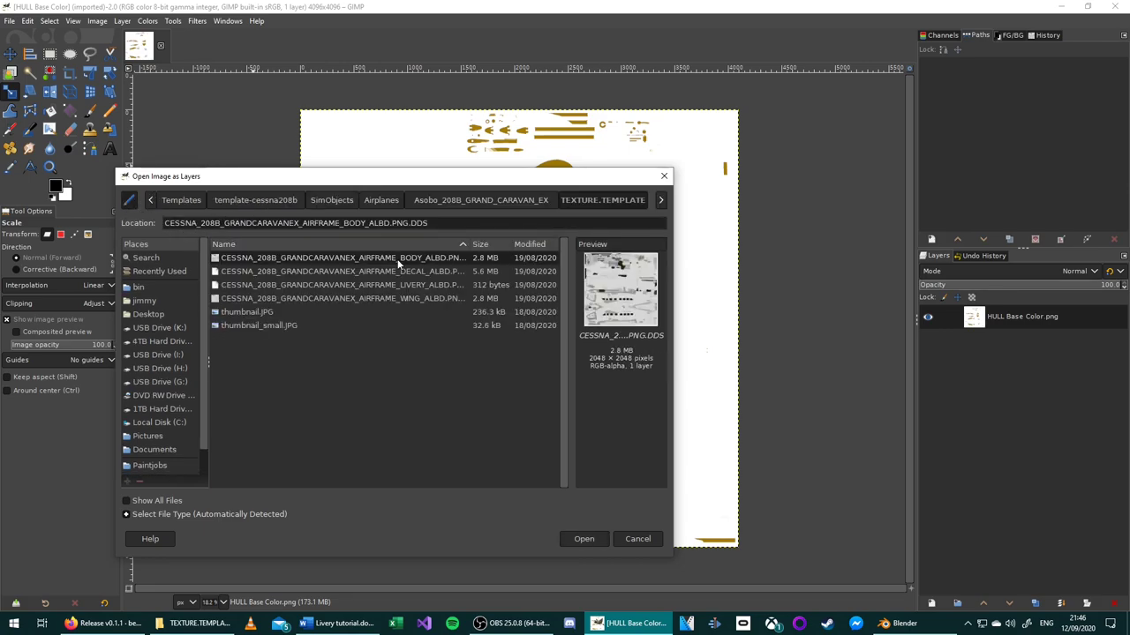
left_click(582, 539)
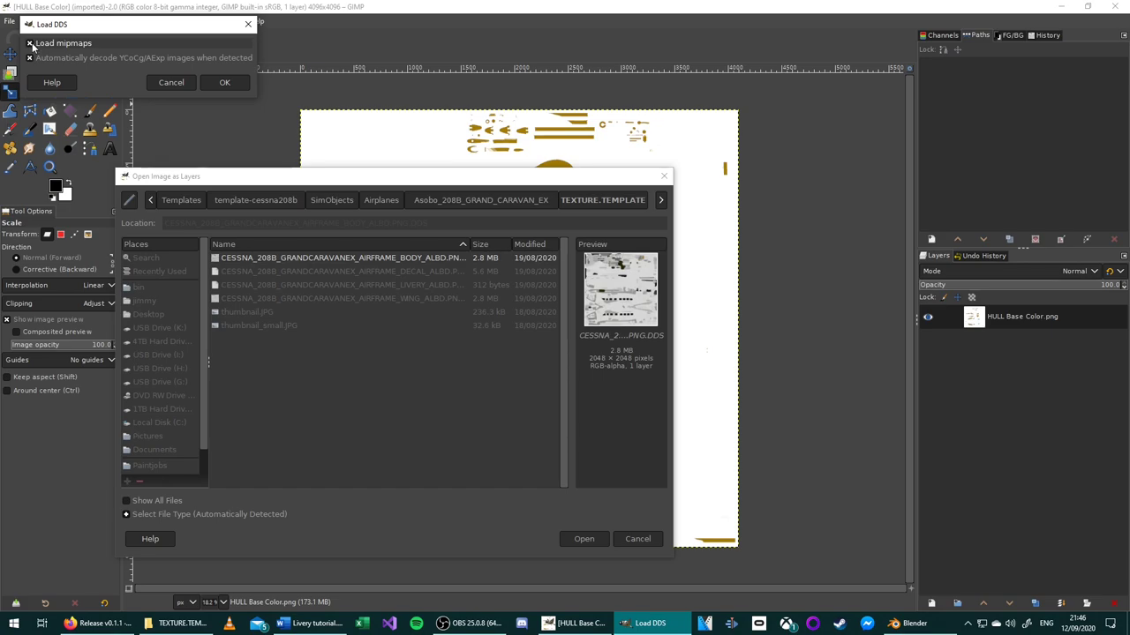
left_click(222, 82)
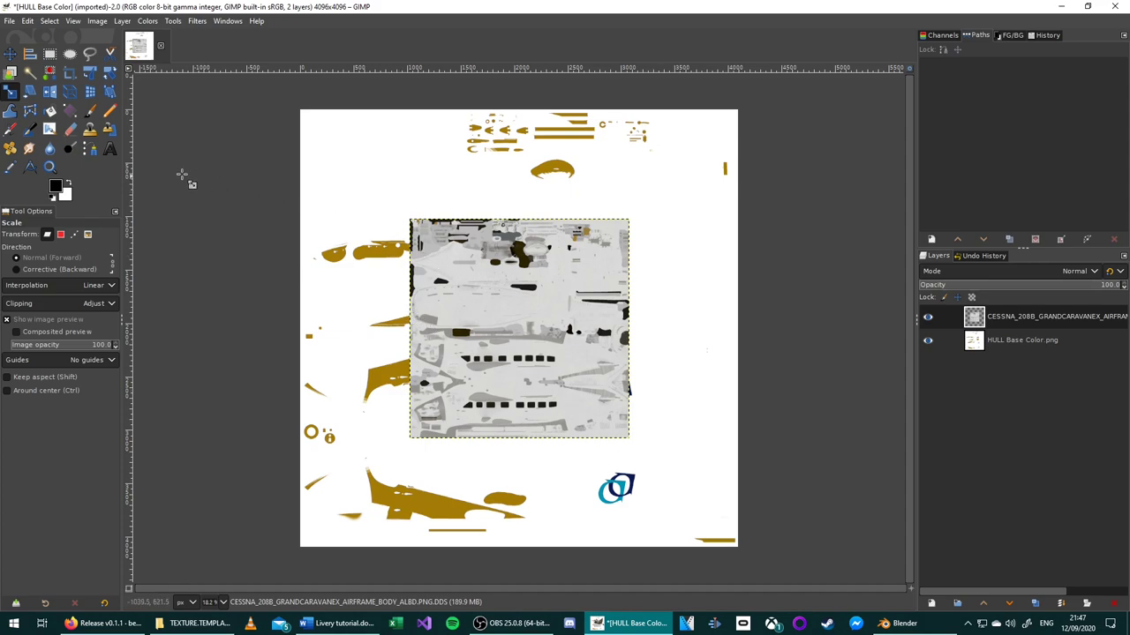
left_click(121, 21)
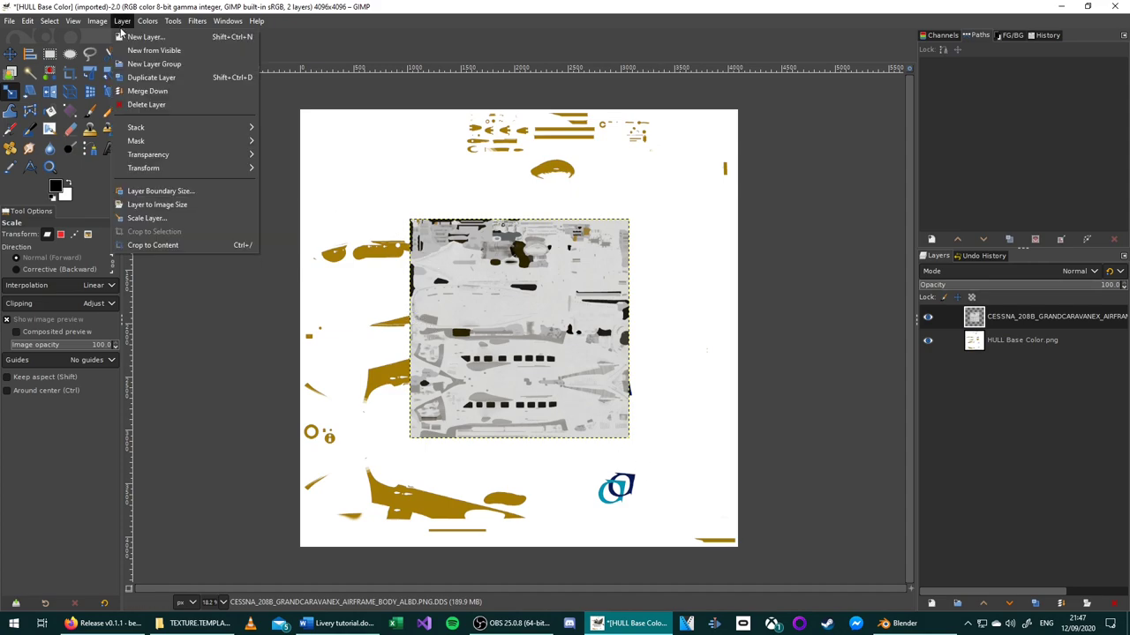
left_click(163, 218)
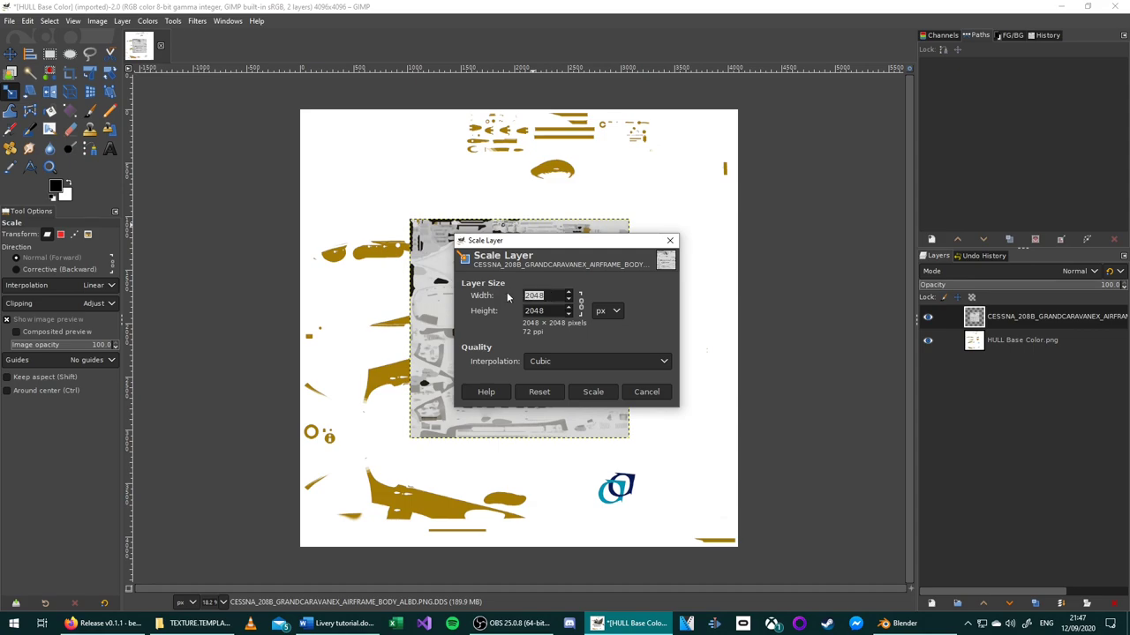
Step: Scale the body layer to 4096 × 4096 by entering 2048*2 as its width
left_click(550, 296)
type("*2")
left_click(545, 311)
left_click(593, 392)
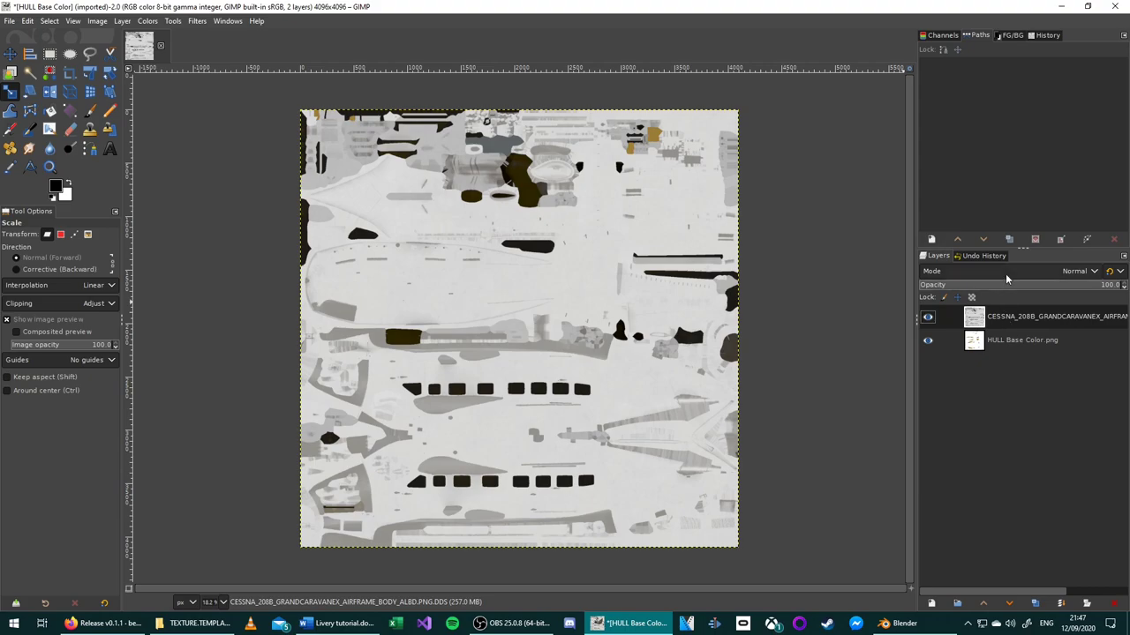
Step: Set the body layer's blend mode to Multiply, leaving it as the active layer
left_click(1006, 279)
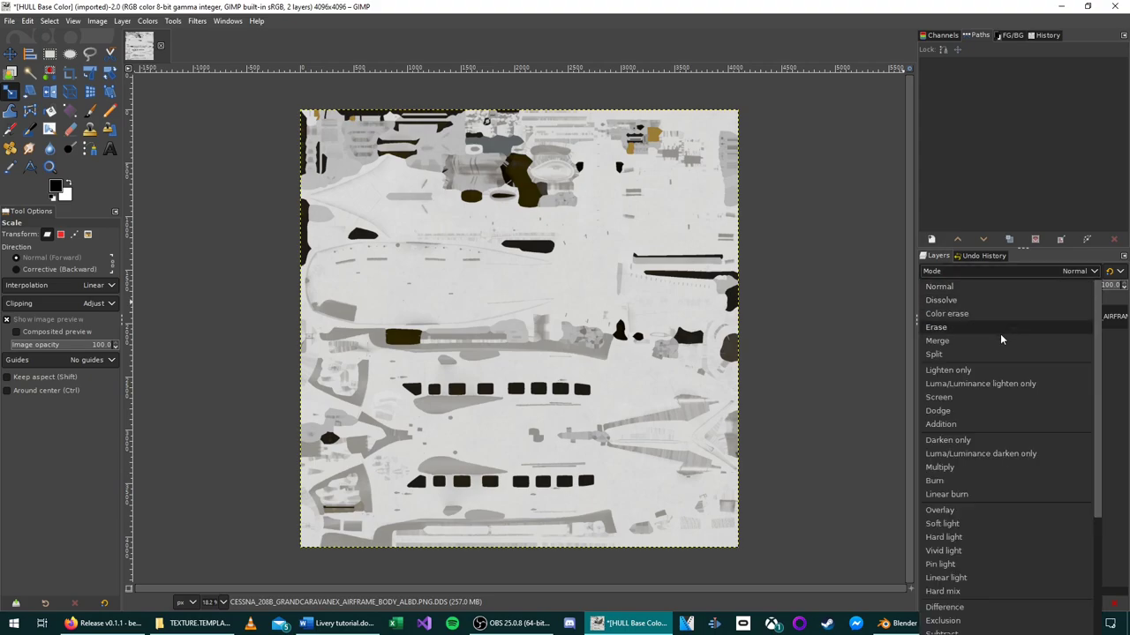
left_click(971, 467)
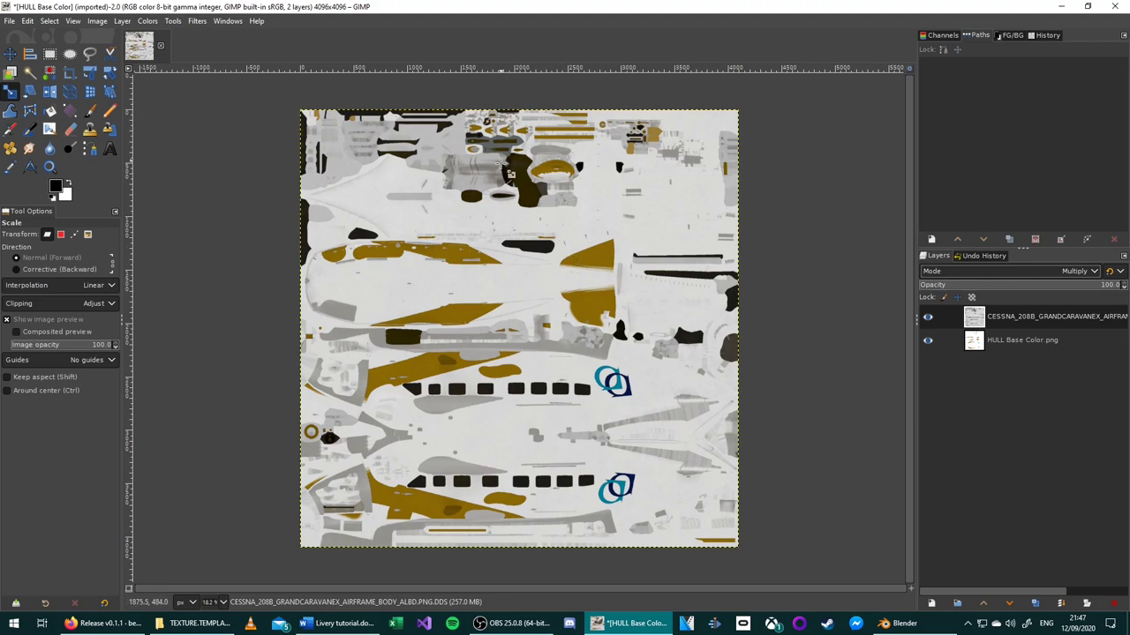
left_click(1000, 344)
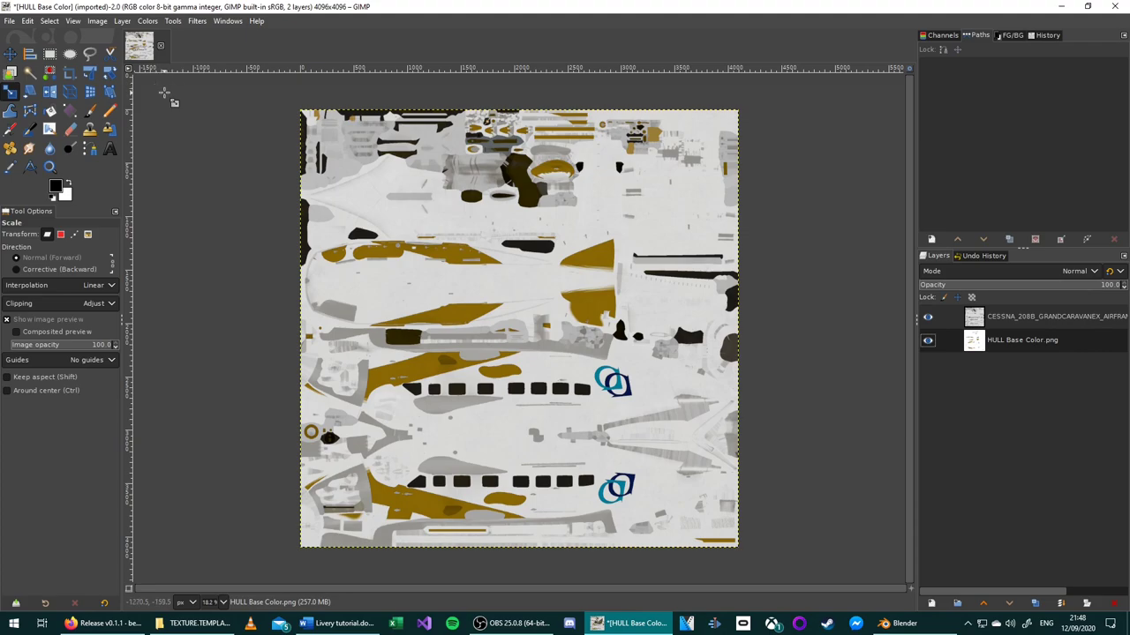
left_click(9, 22)
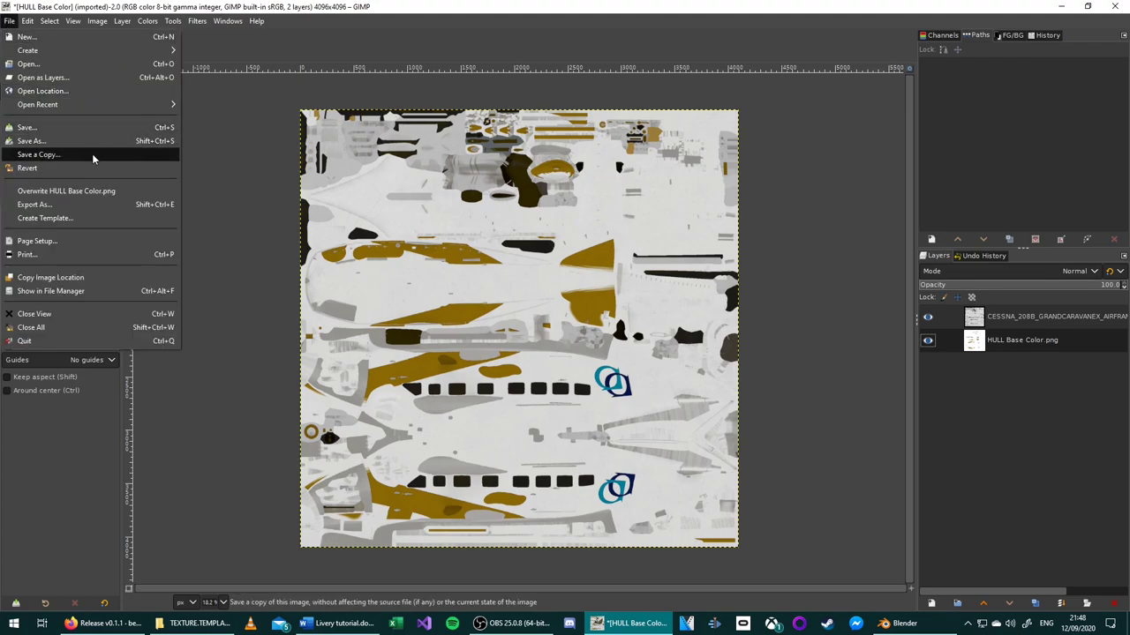
left_click(864, 312)
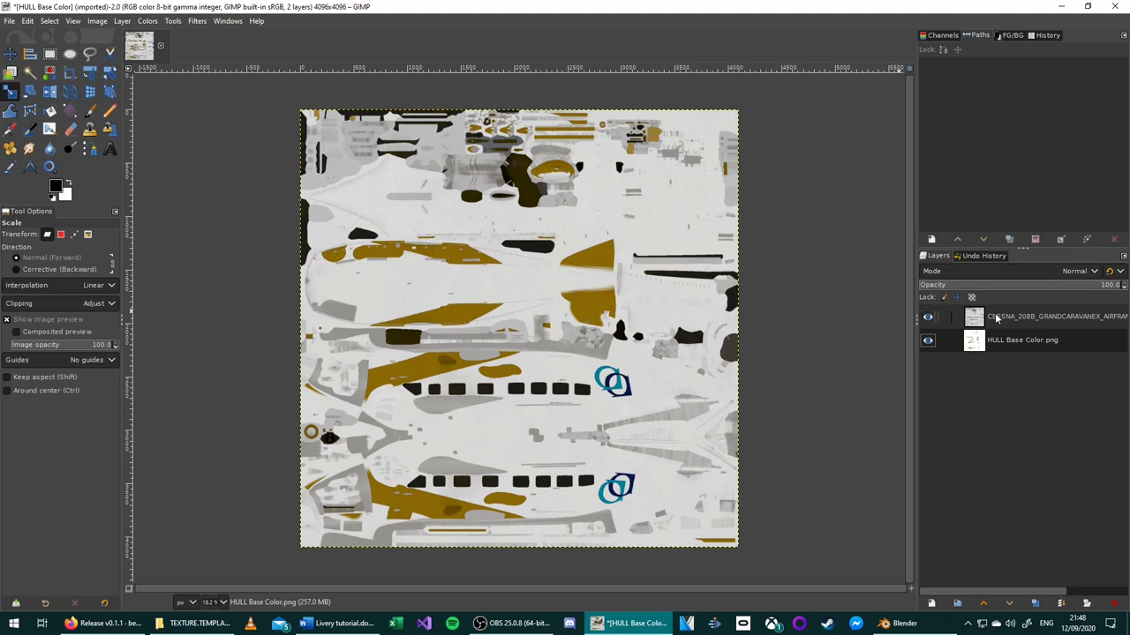
left_click(995, 318)
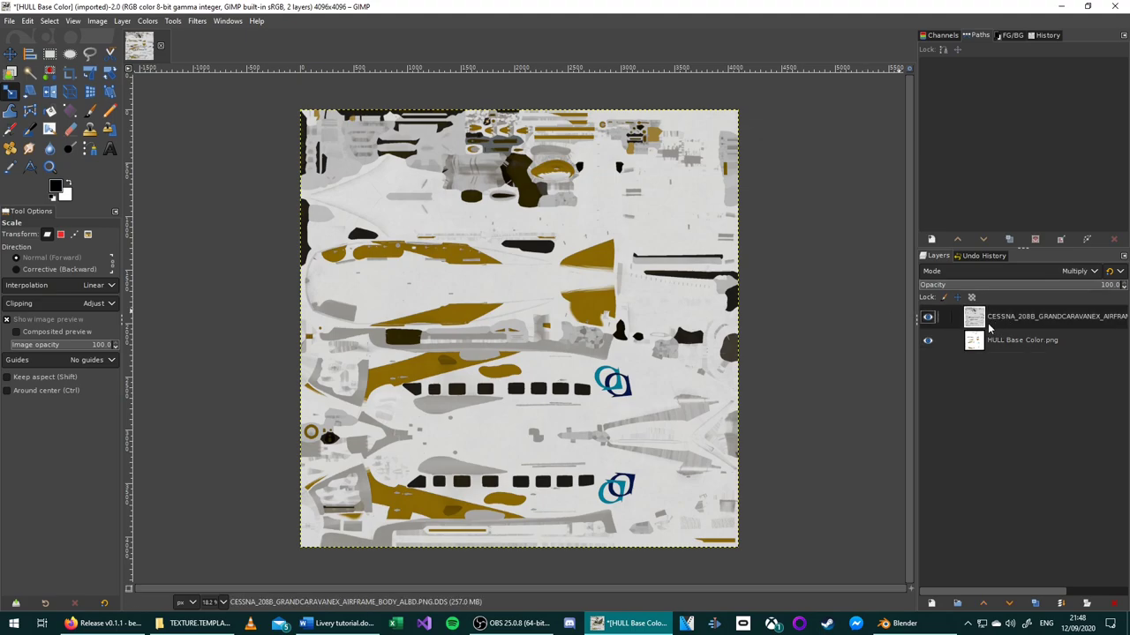
left_click(9, 22)
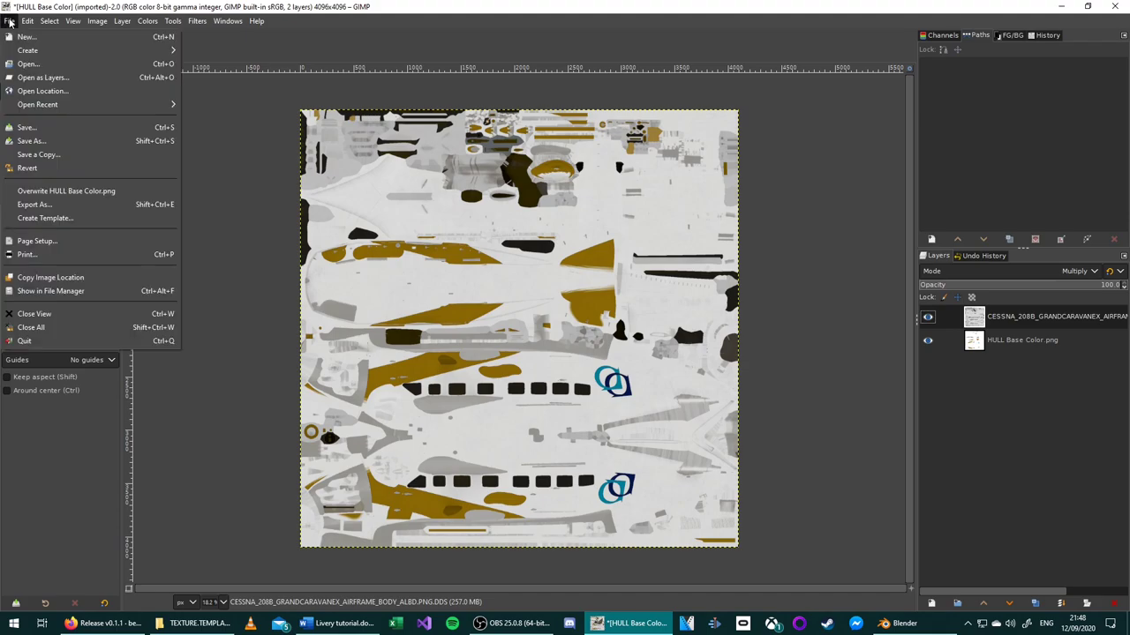
Step: Export the layered image as Final Texture.png with the default PNG options
left_click(37, 205)
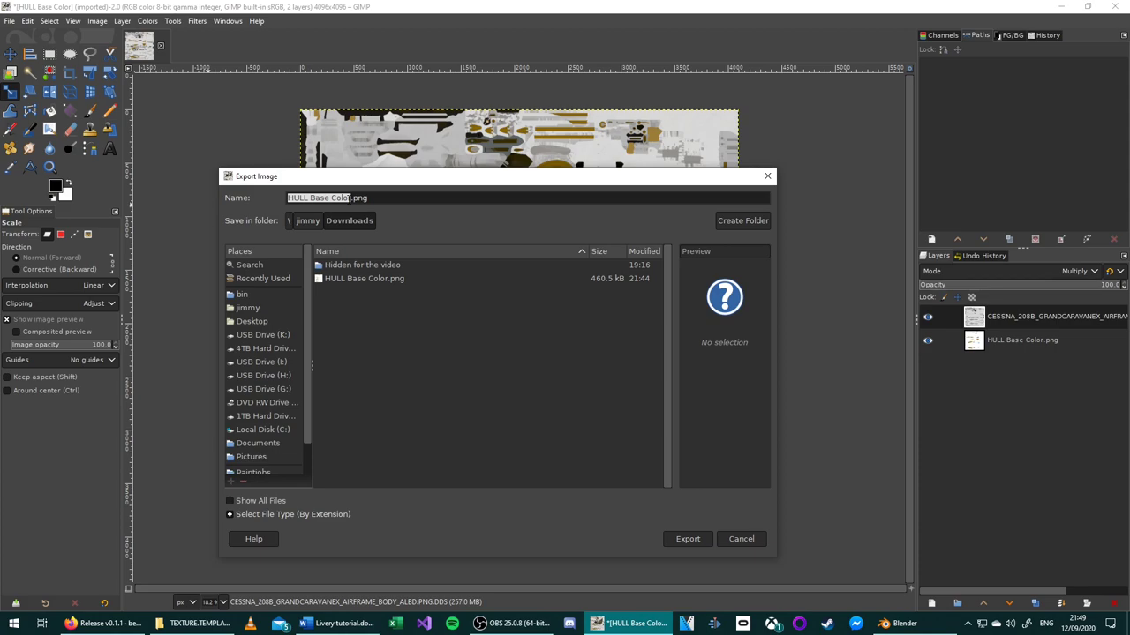
type("Final")
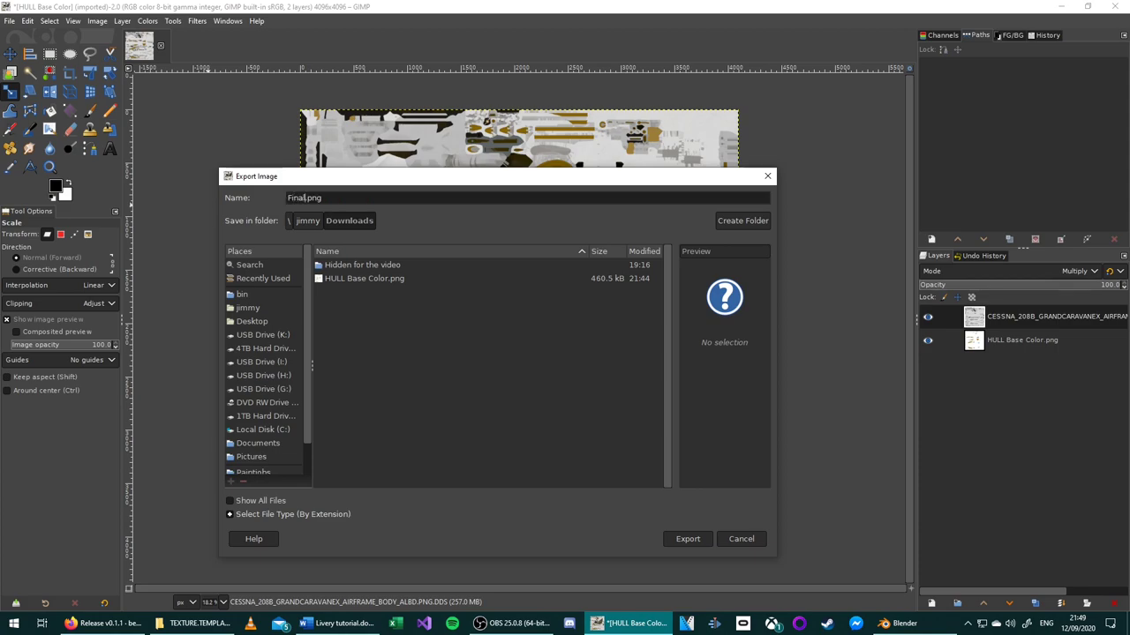
type(" Texture")
left_click(710, 539)
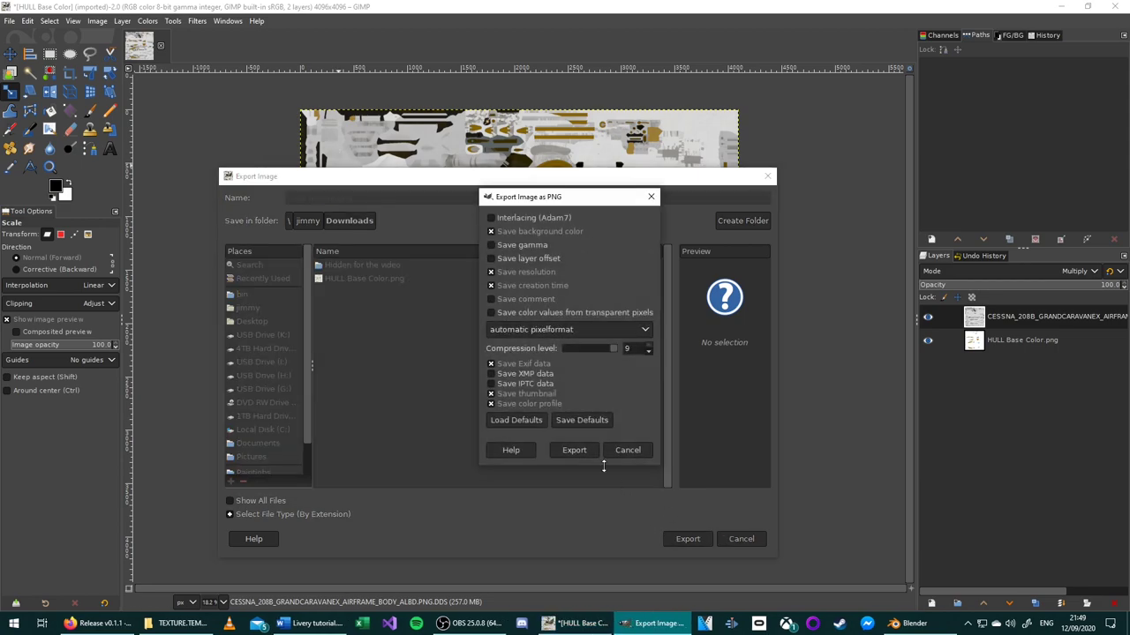
left_click(586, 452)
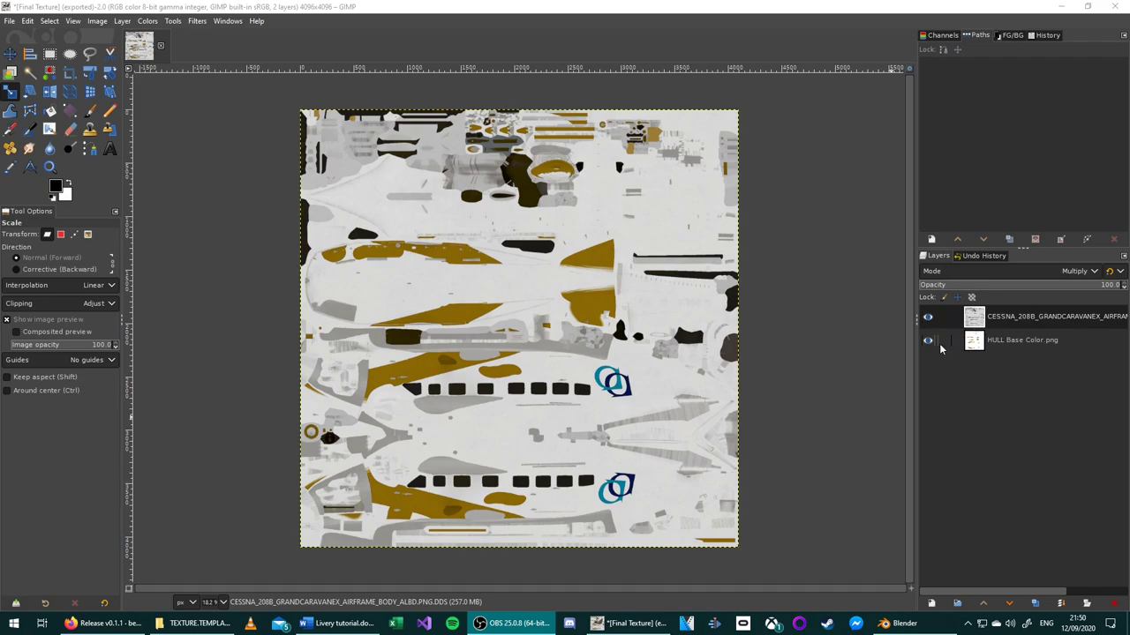
Step: Reopen Final Texture.png from the recent files list
left_click(9, 21)
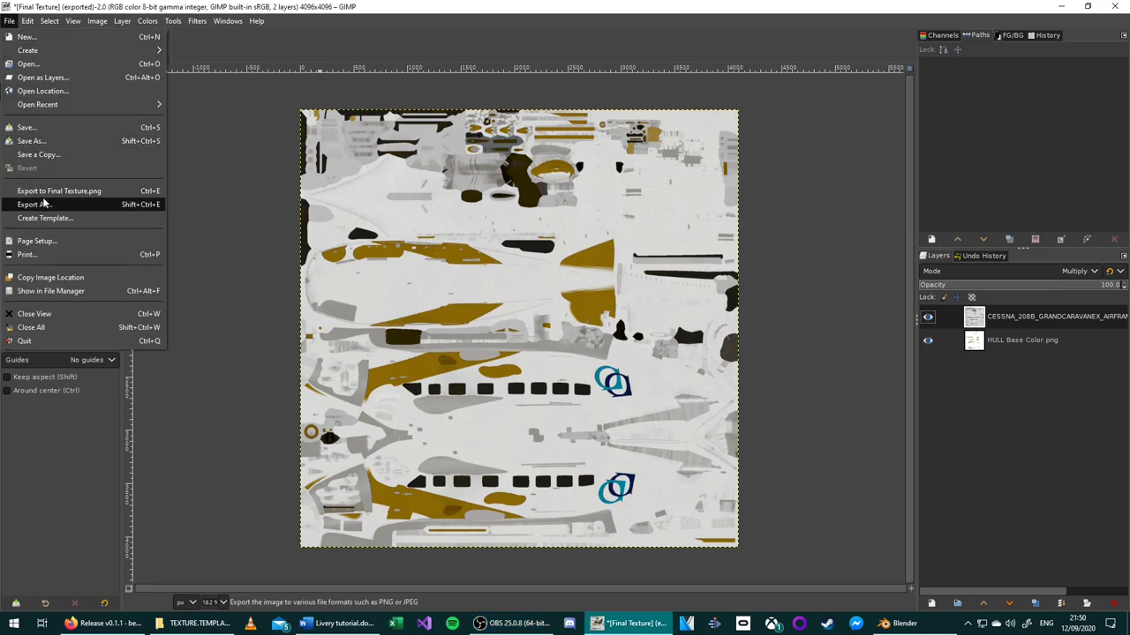
mouse_move(46, 105)
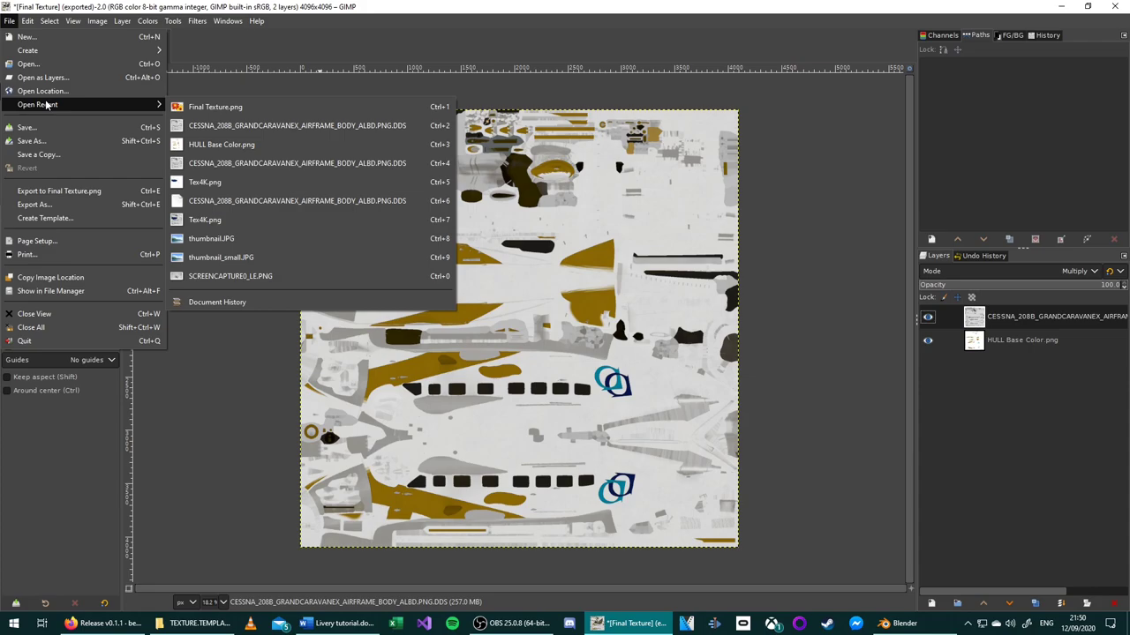
left_click(208, 108)
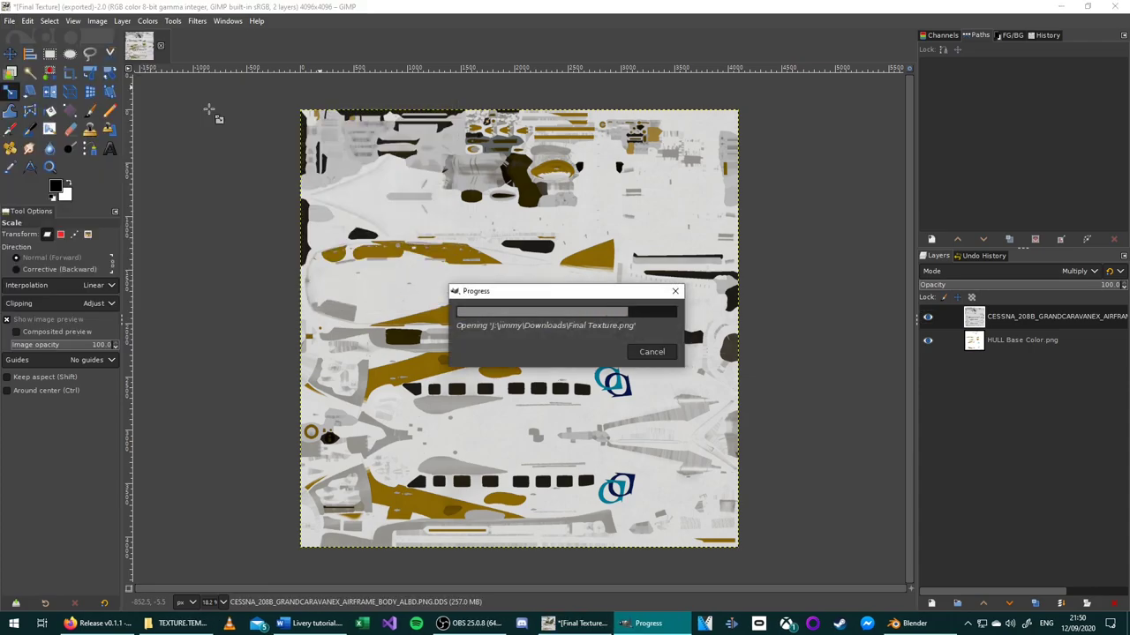
Step: Bring up the Export Image dialog for the reopened Final Texture image
left_click(11, 21)
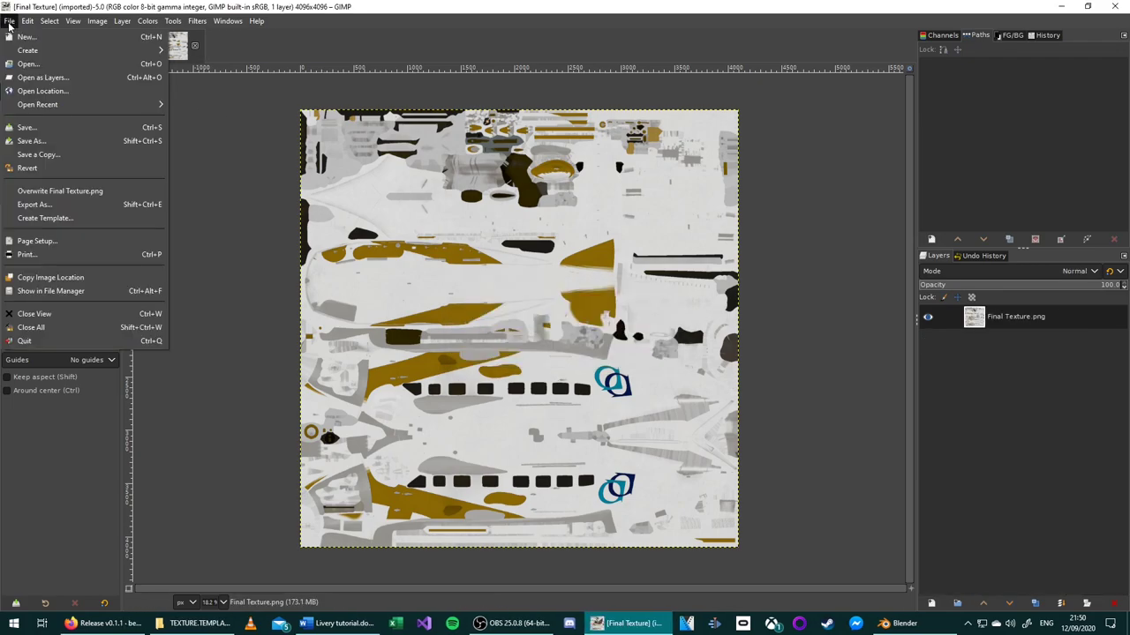
left_click(35, 204)
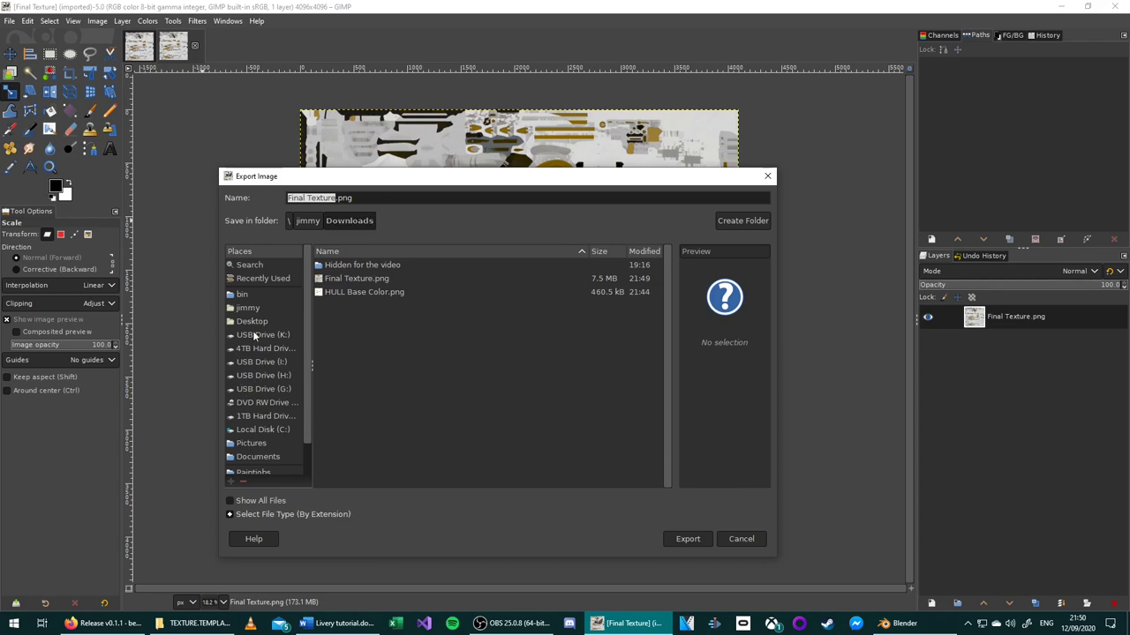
scroll(265, 415, "down", 1)
Step: Browse the export dialog to template-cessna208b's SimObjects > Airplanes > Asobo_208B_GRAND_CARAVAN_EX > TEXTURE.TEMPLATE folder
left_click(253, 439)
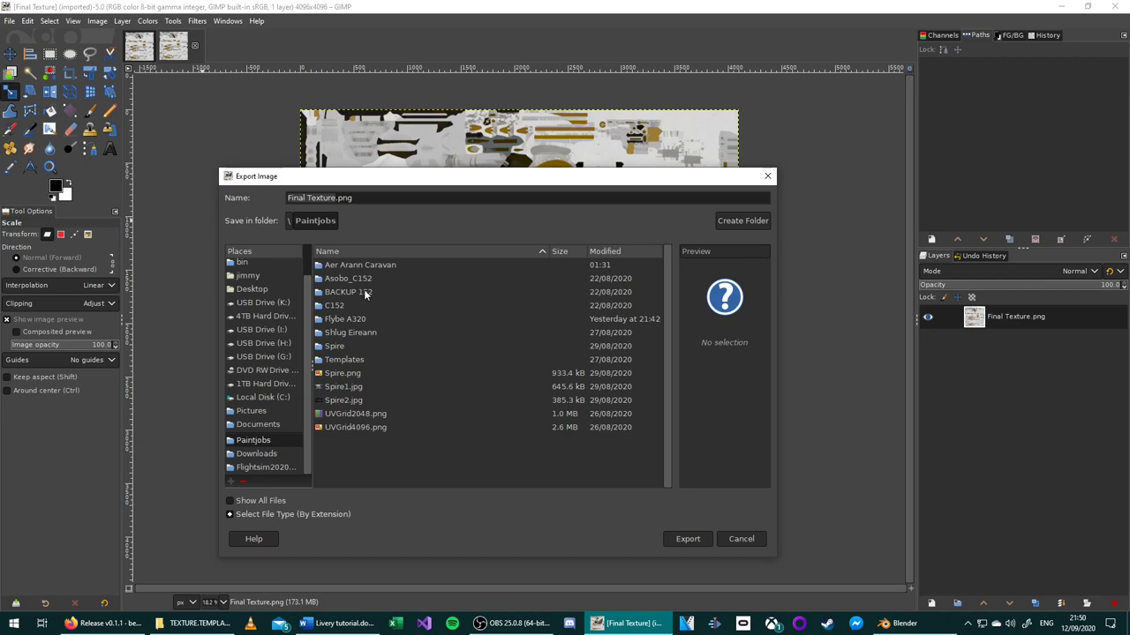
double_click(344, 360)
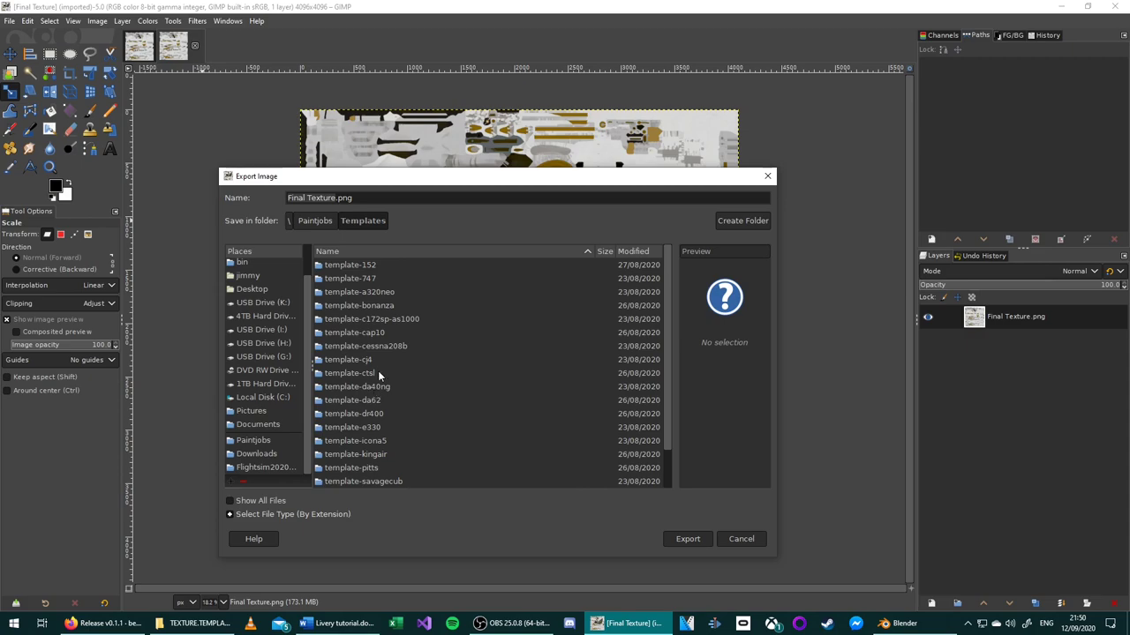
double_click(371, 346)
double_click(339, 265)
double_click(339, 265)
double_click(339, 266)
double_click(342, 266)
Step: Export under the existing name CESSNA_208B_GRANDCARAVANEX_AIRFRAME_BODY_ALBD.PNG.DDS
left_click(438, 264)
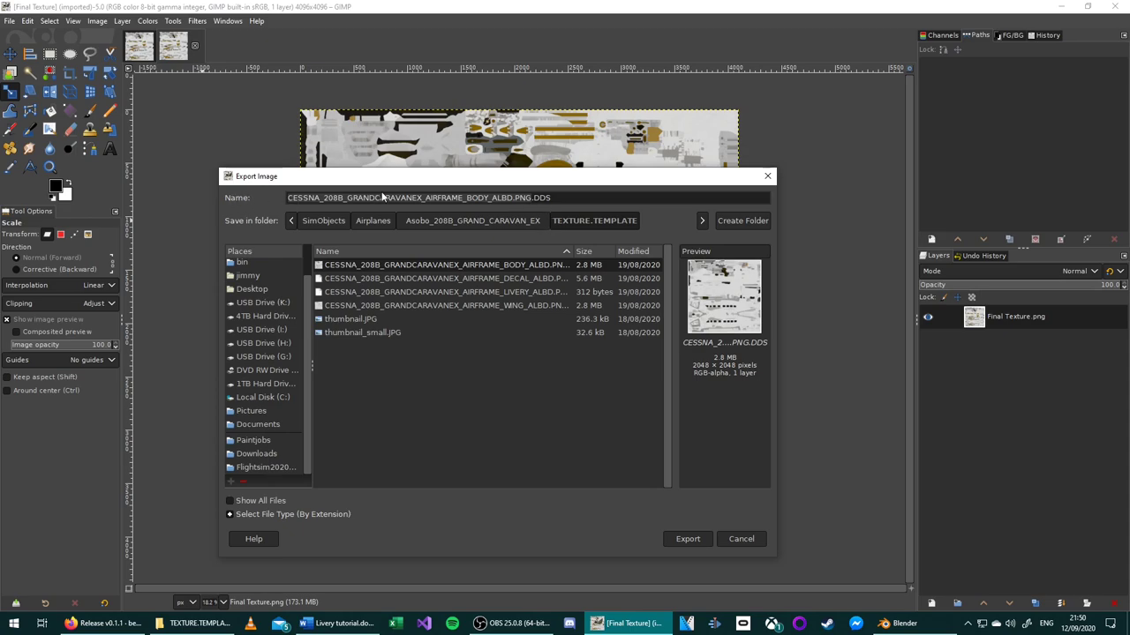
left_click(585, 201)
left_click_drag(585, 199, 248, 197)
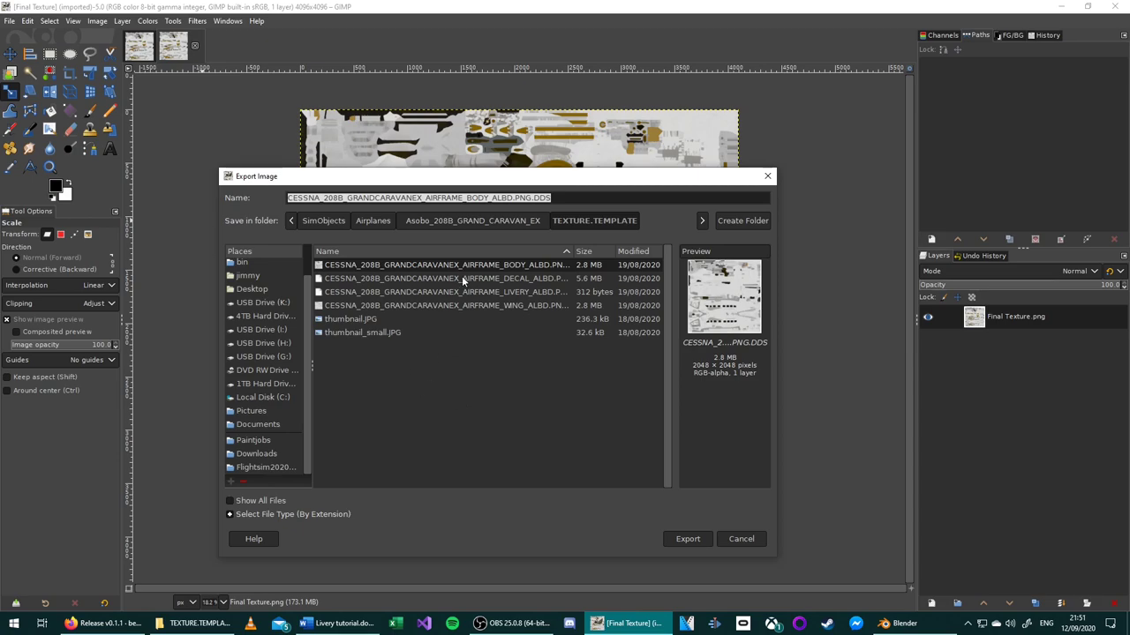
left_click(680, 540)
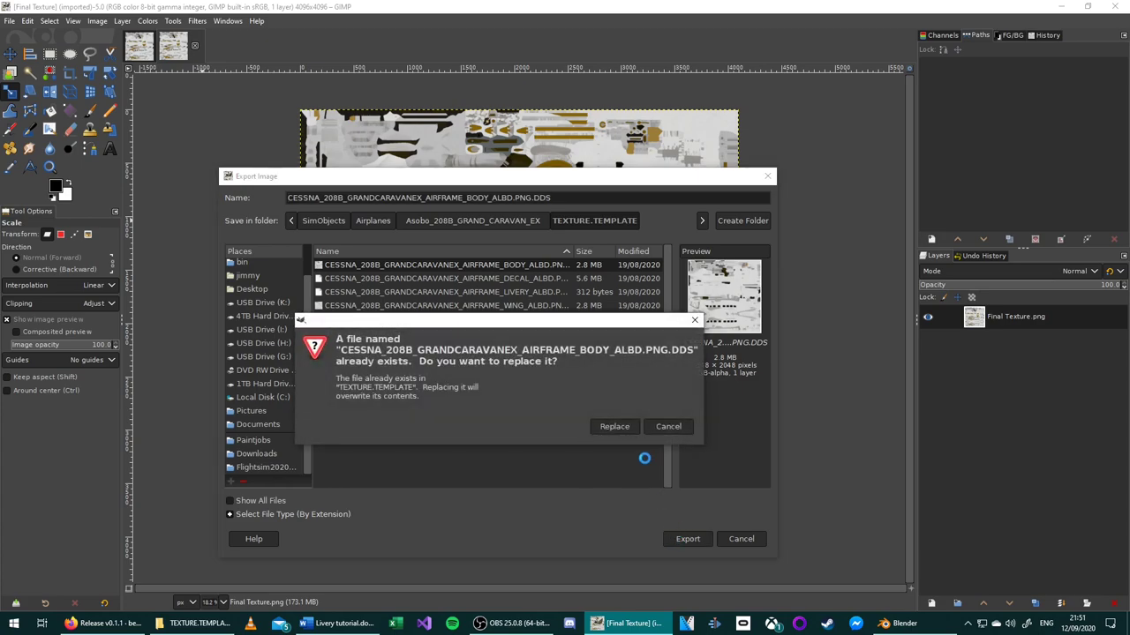
Step: Replace the existing body DDS, exporting with BC3 / DXT5 compression and generated mipmaps
left_click(616, 426)
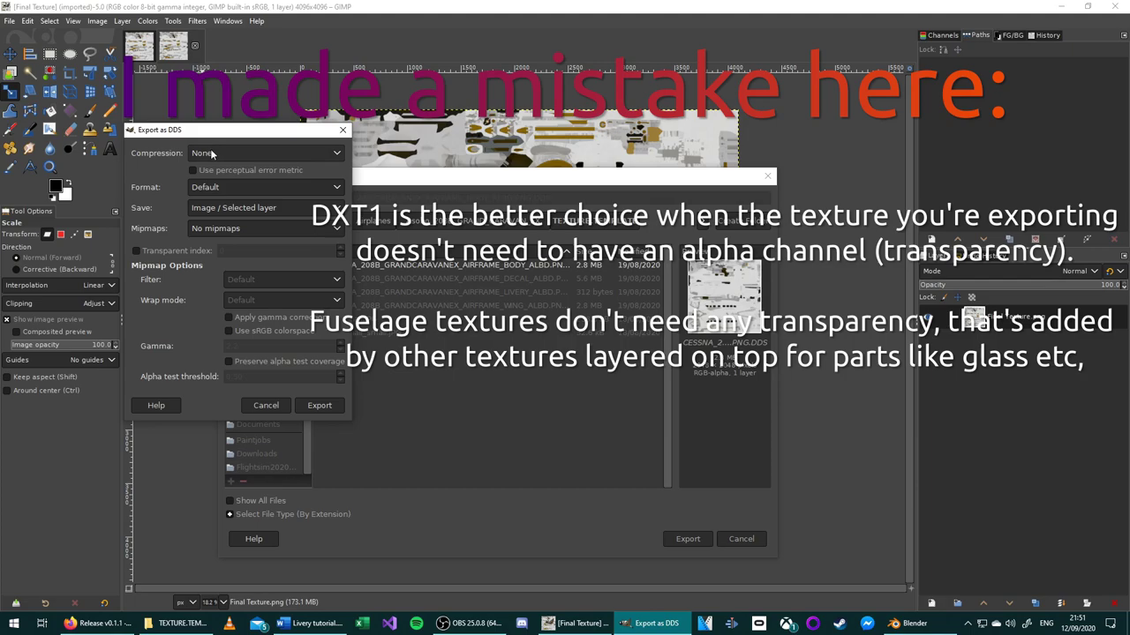
left_click(211, 154)
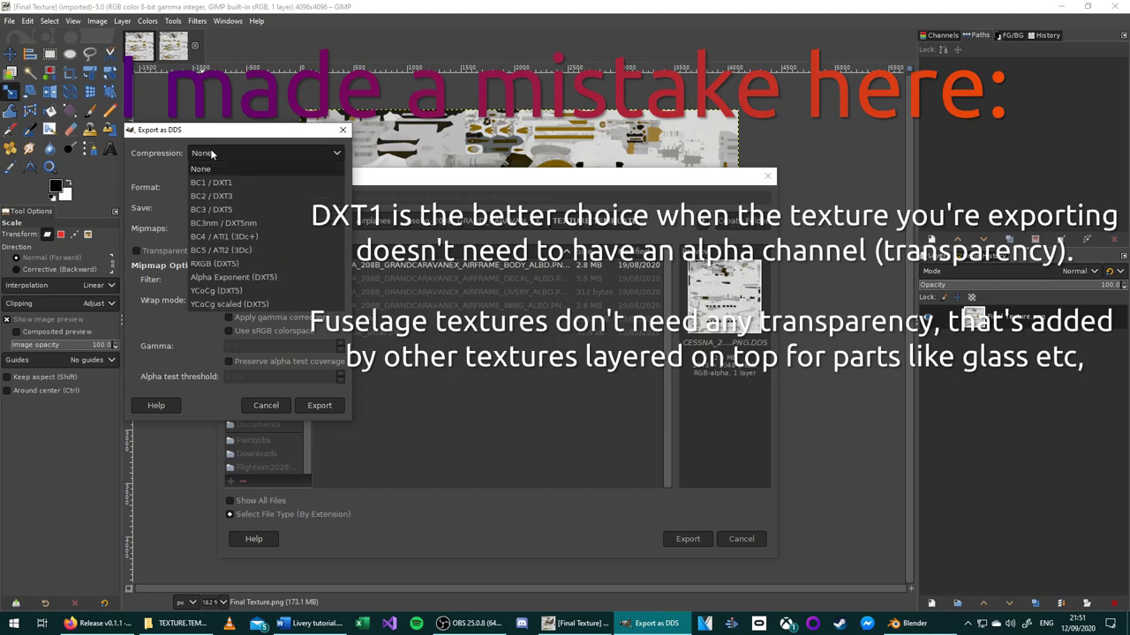
left_click(235, 210)
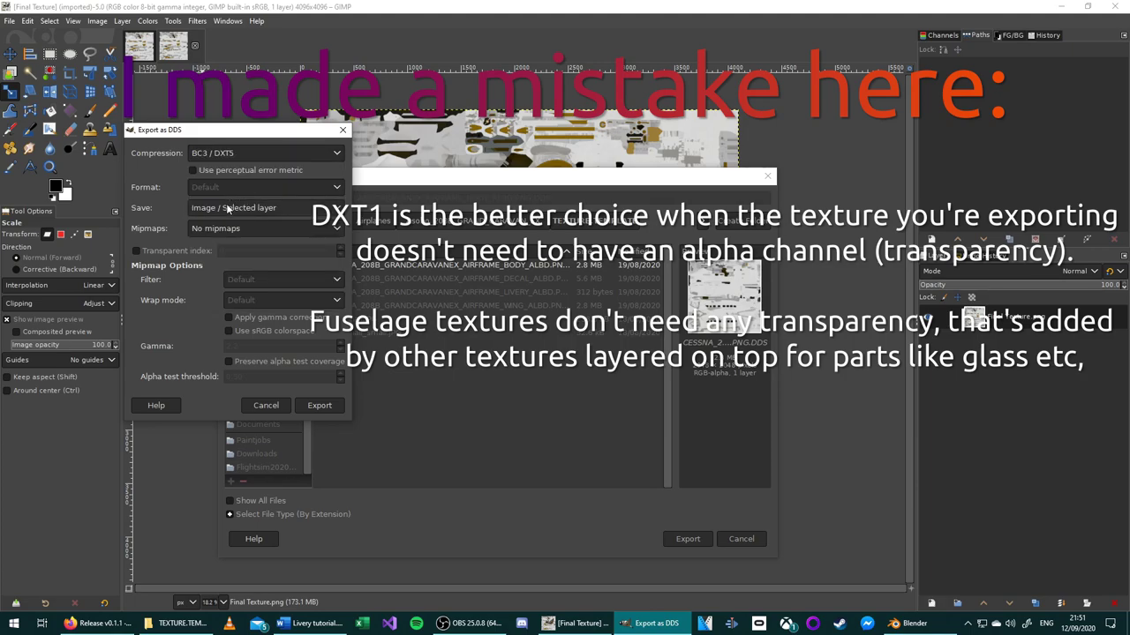
left_click(210, 230)
left_click(211, 255)
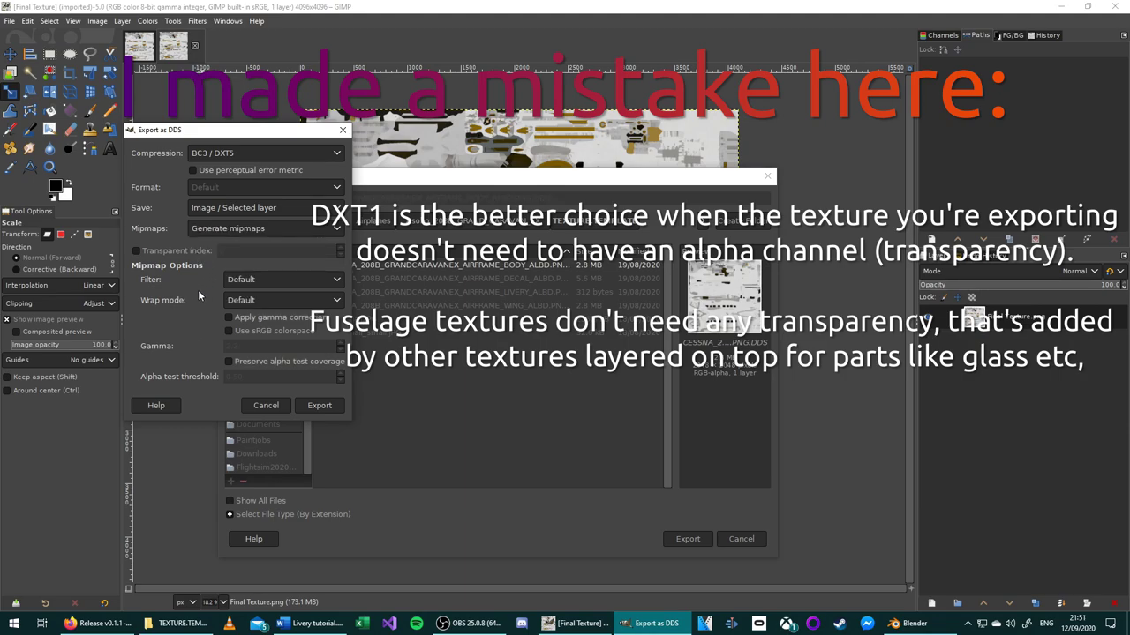
left_click(227, 154)
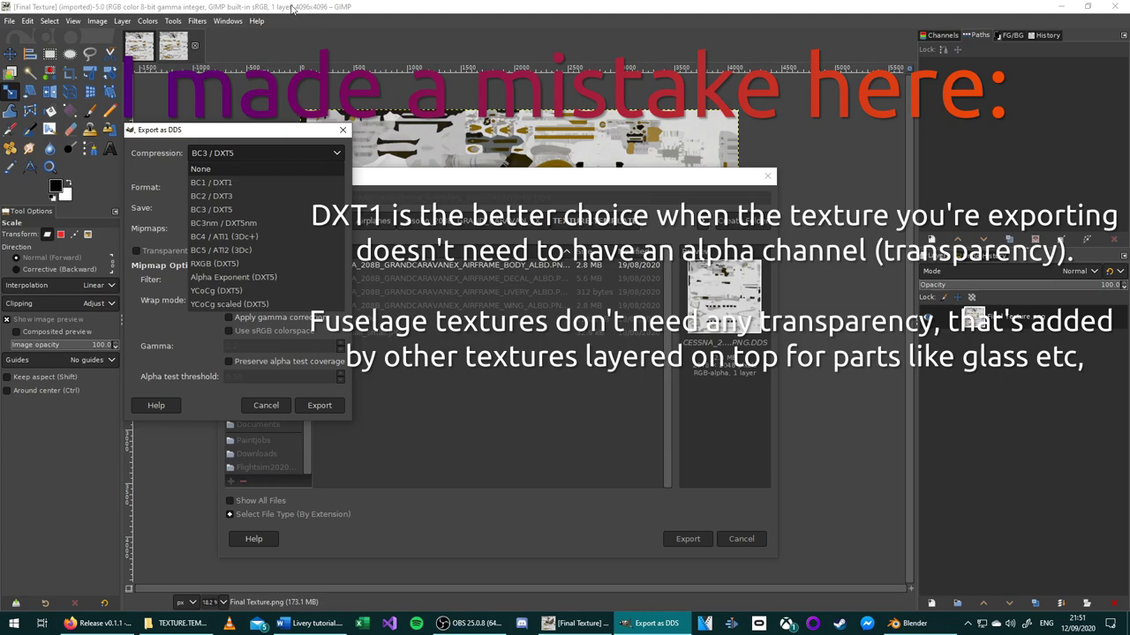
left_click(157, 155)
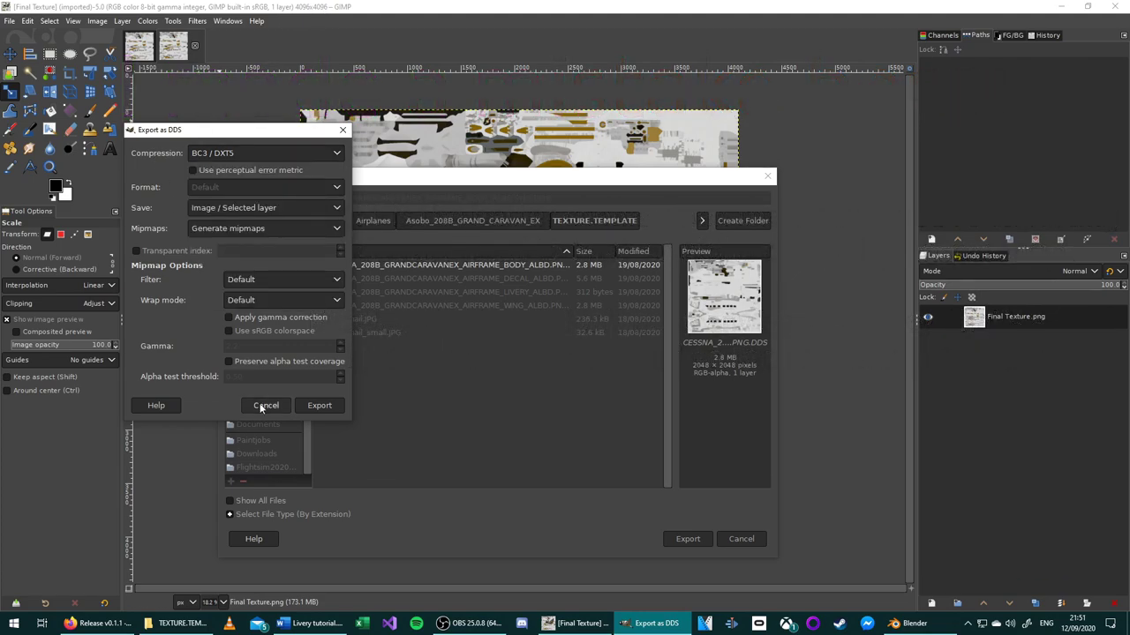
left_click(320, 406)
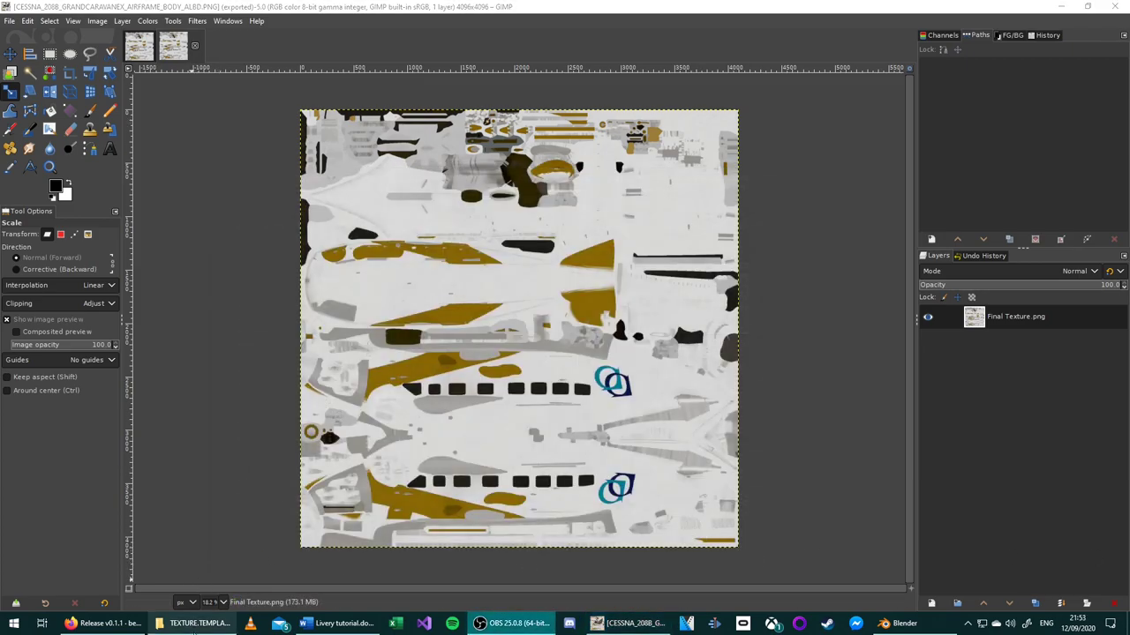
Step: Copy the template-cessna208b folder from the Templates folder
mouse_move(193, 623)
left_click(191, 575)
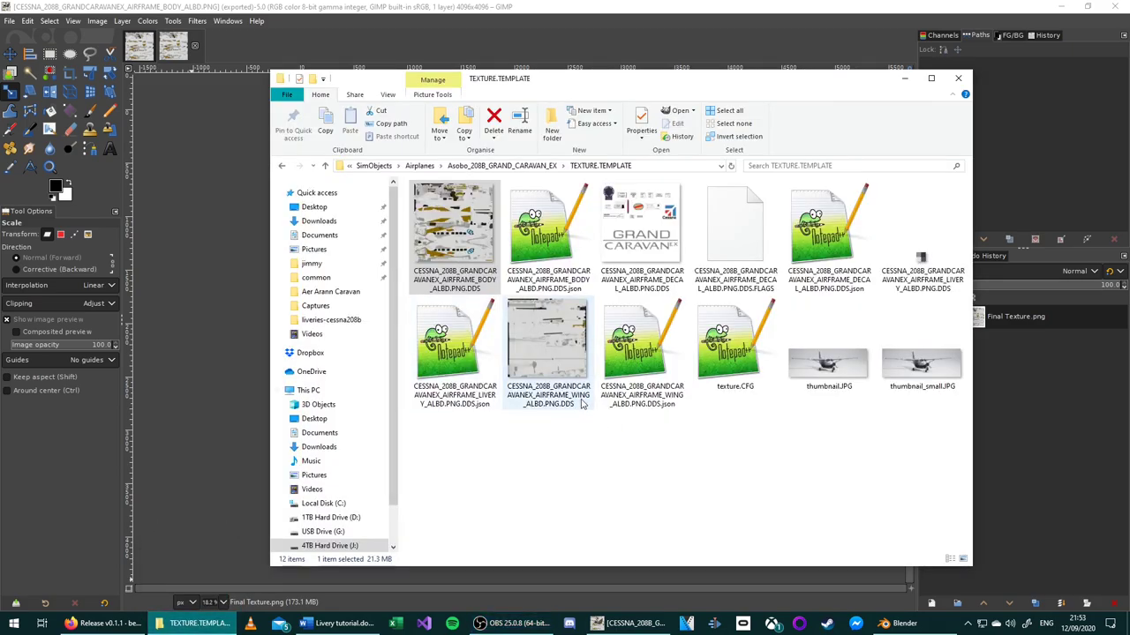
left_click(422, 166)
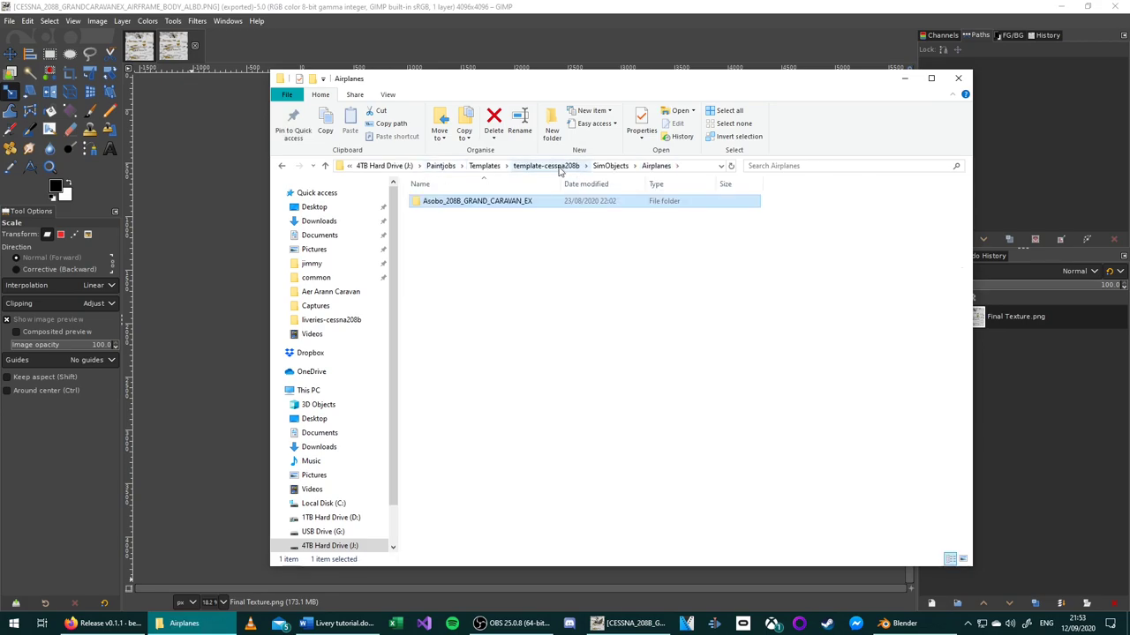
left_click(558, 168)
left_click(521, 166)
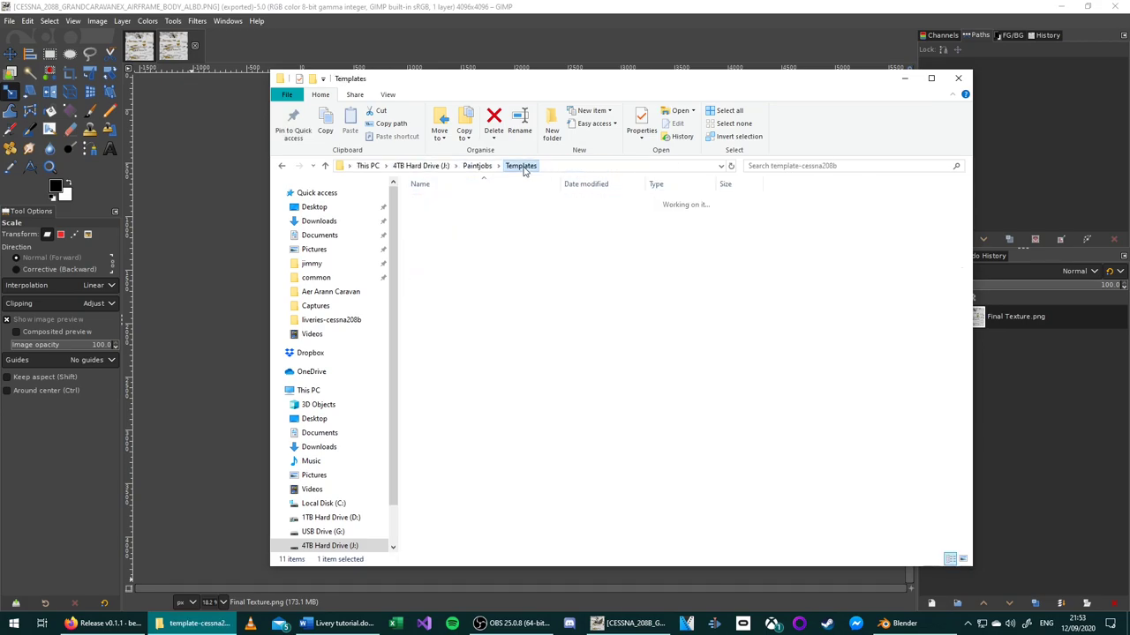
right_click(463, 277)
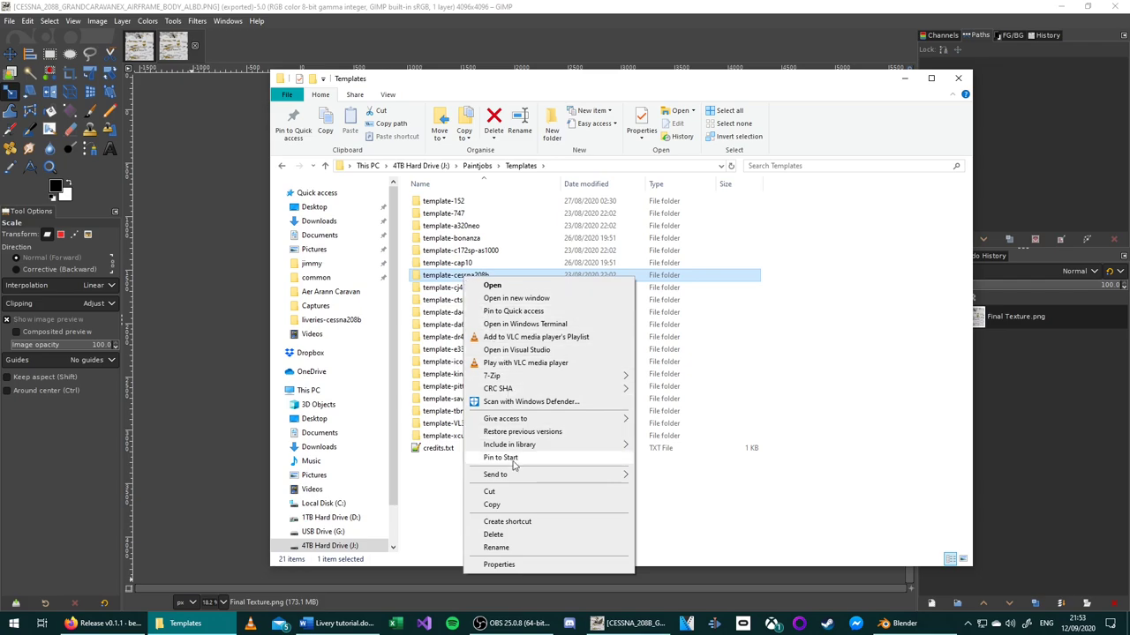
left_click(494, 505)
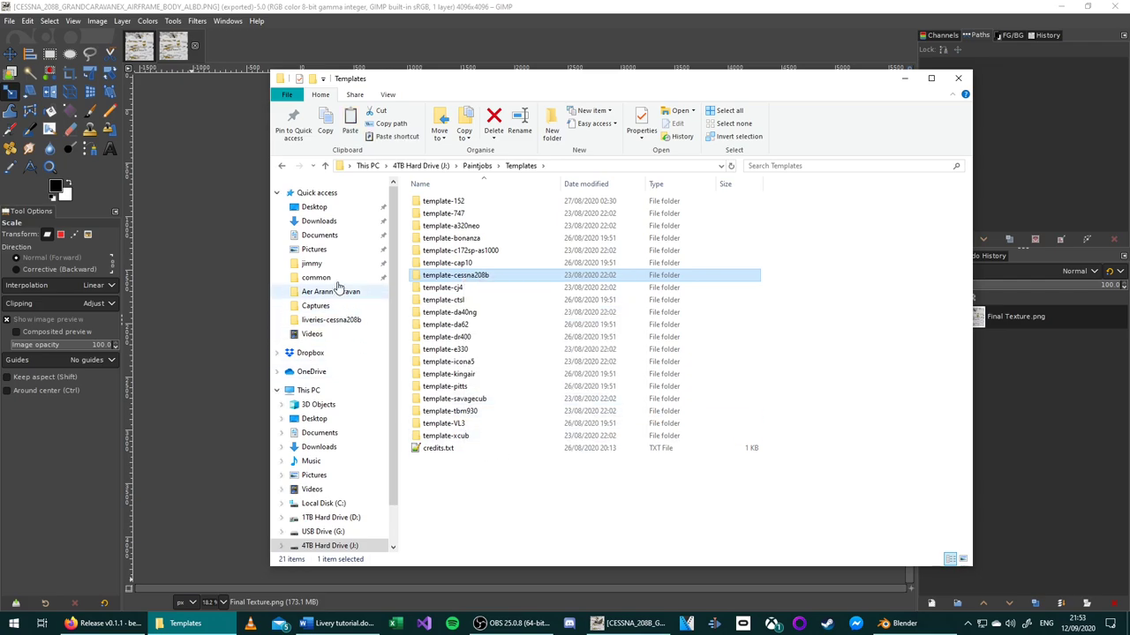
Step: Paste template-cessna208b into J:\Flightsim2020Data\Community
scroll(343, 292, "down", 2)
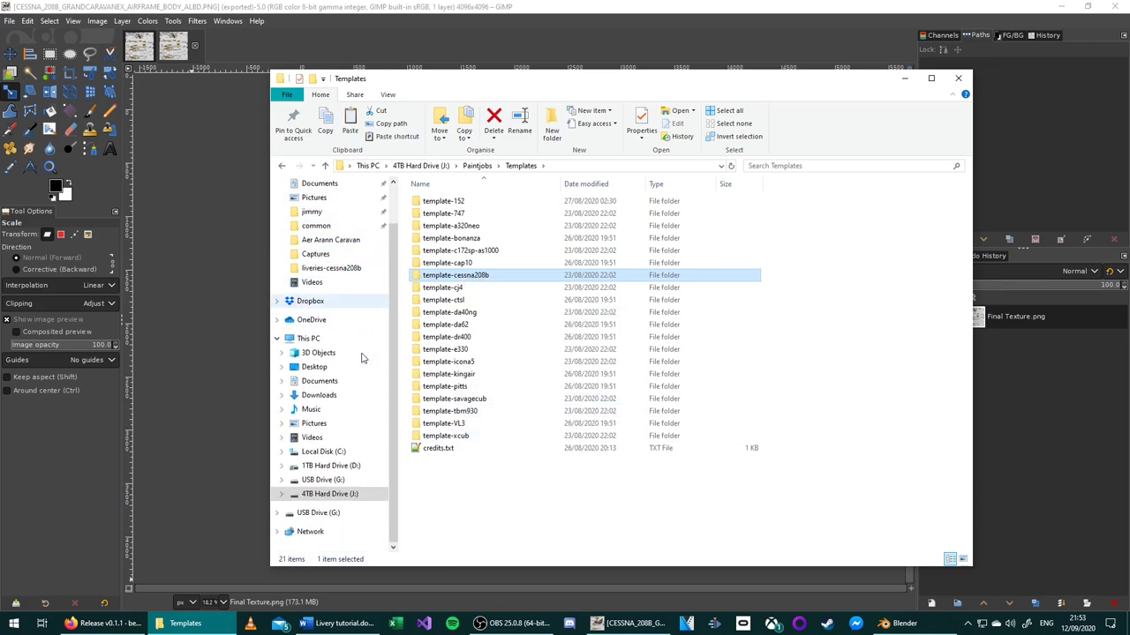
left_click(346, 495)
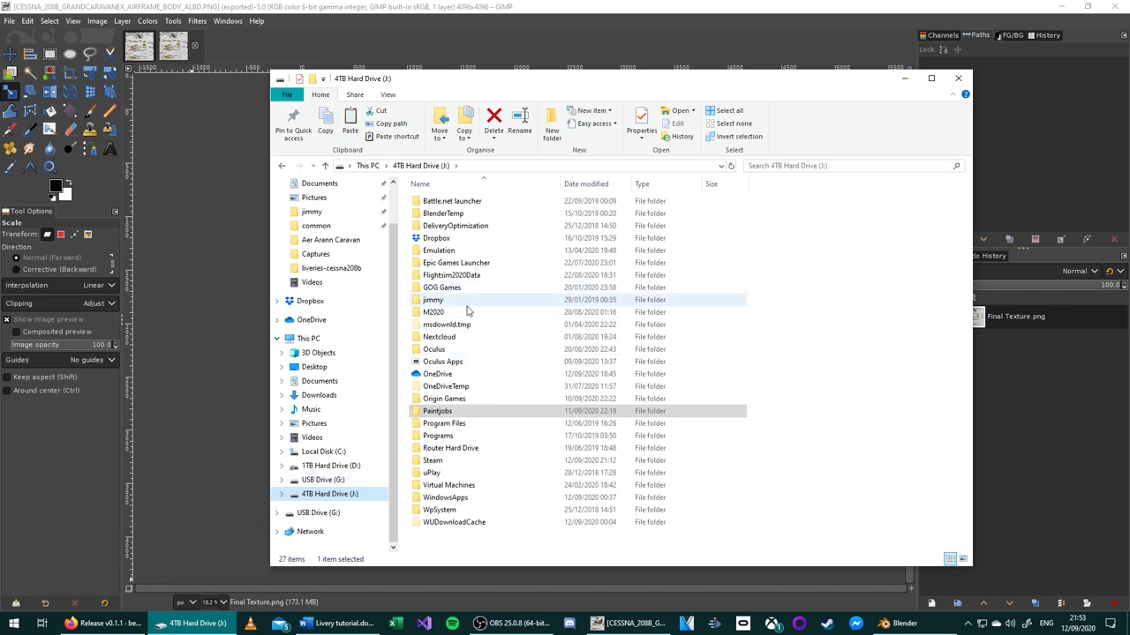
double_click(457, 279)
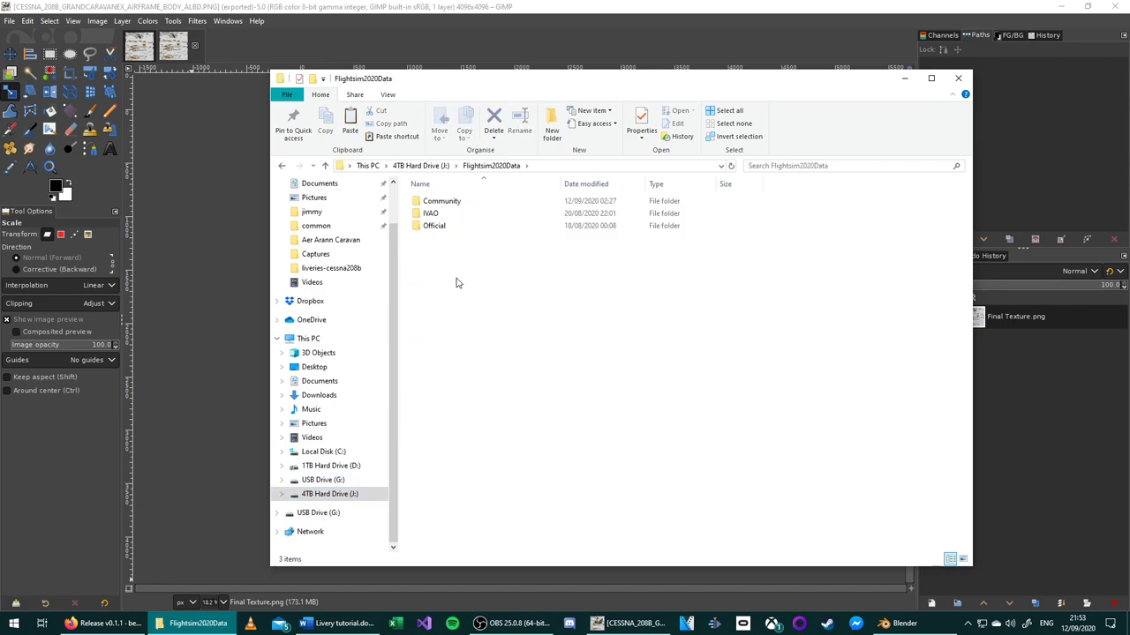
double_click(448, 203)
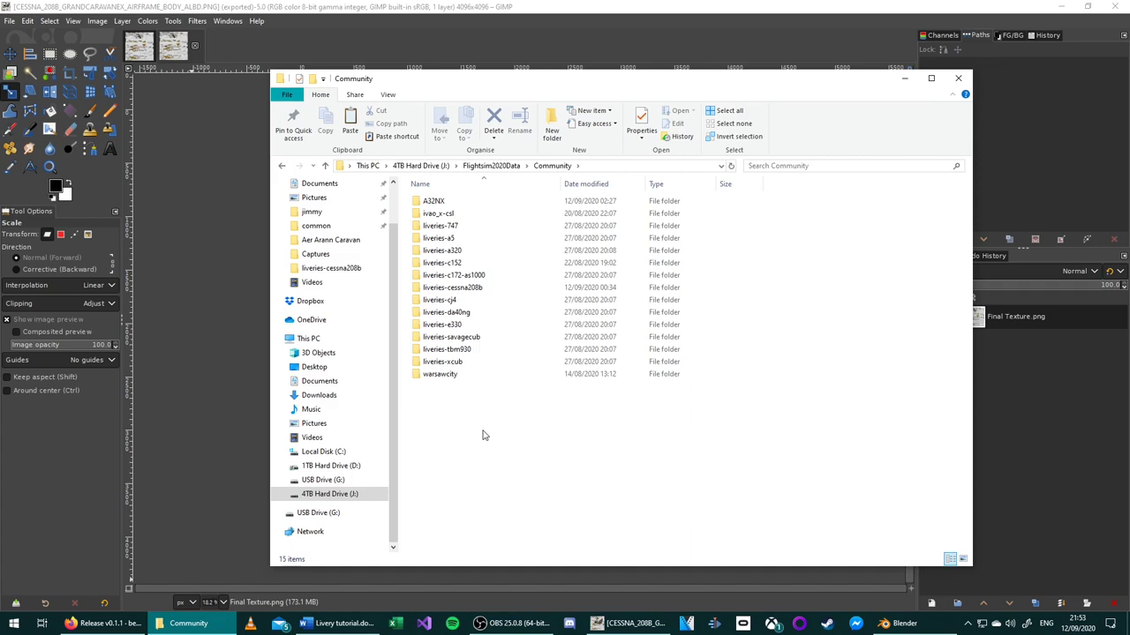
key("ctrl+v")
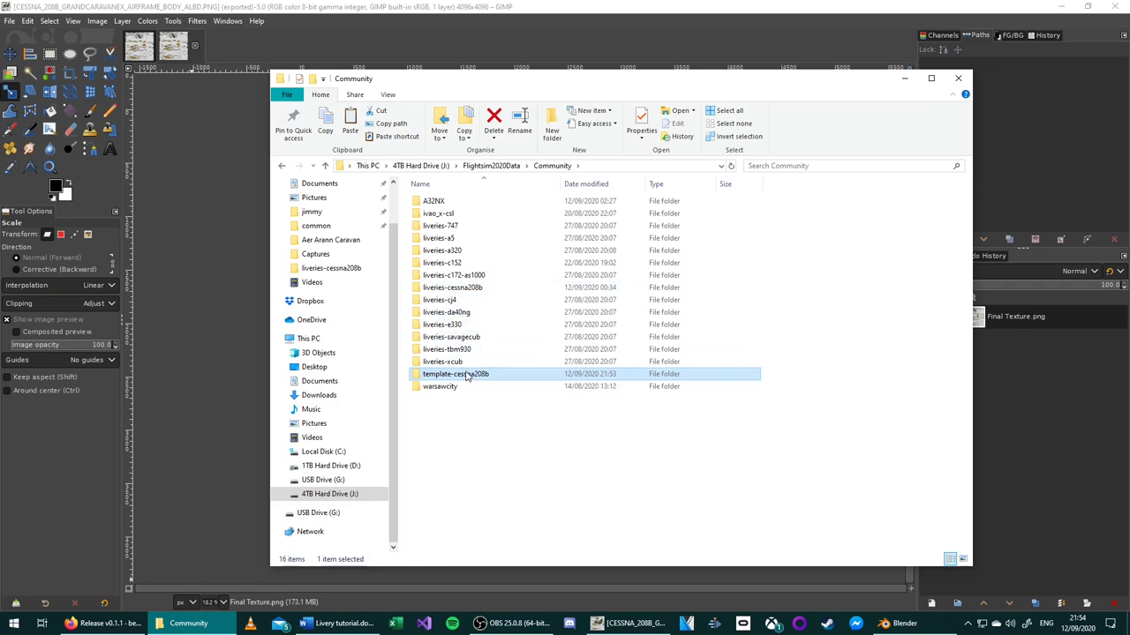
Step: Place the liveries-cessna208b folder inside Paintjobs
left_click(484, 292)
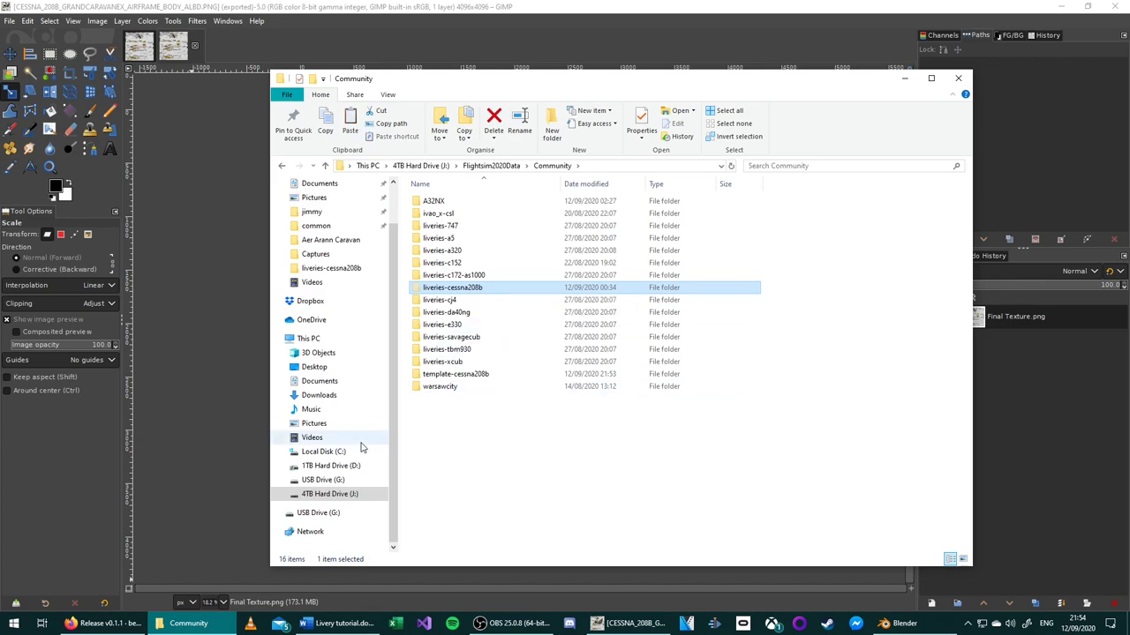
left_click(326, 241)
left_click(475, 166)
key("ctrl+v")
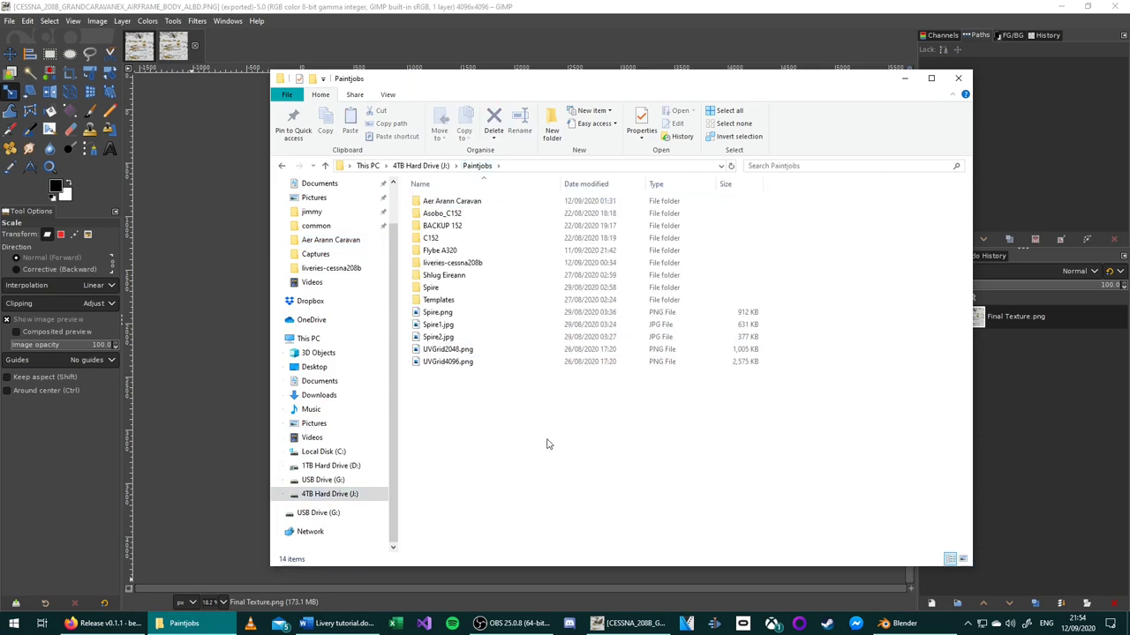
Step: Return File Explorer to the Community folder
left_click(284, 166)
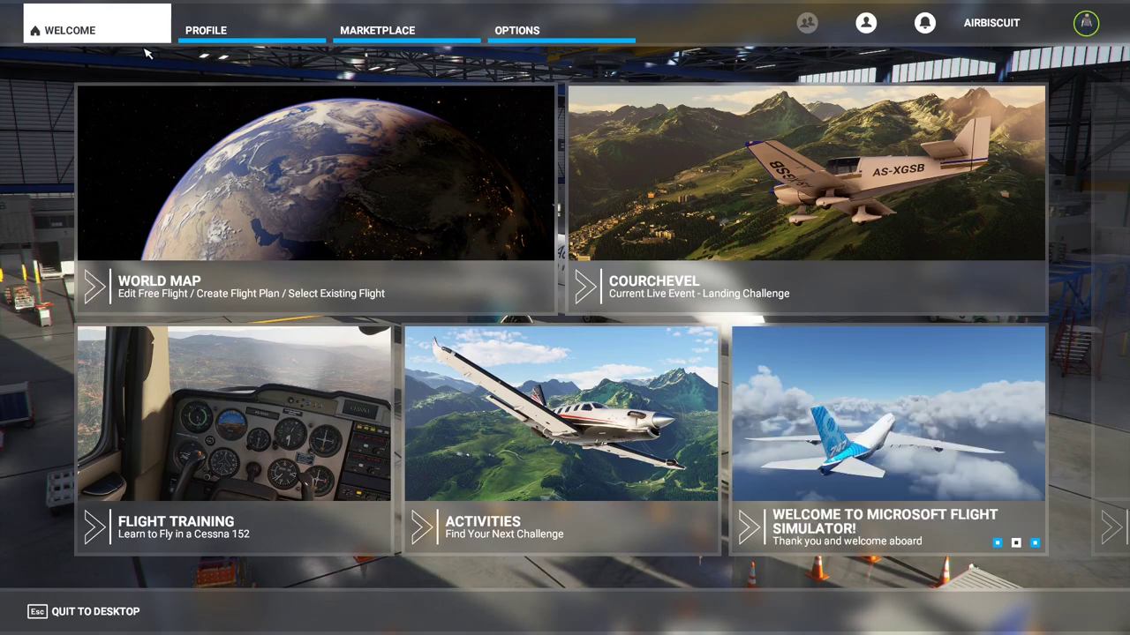
Step: Select the Cessna 208 B Grand Caravan EX in the hangar
left_click(244, 32)
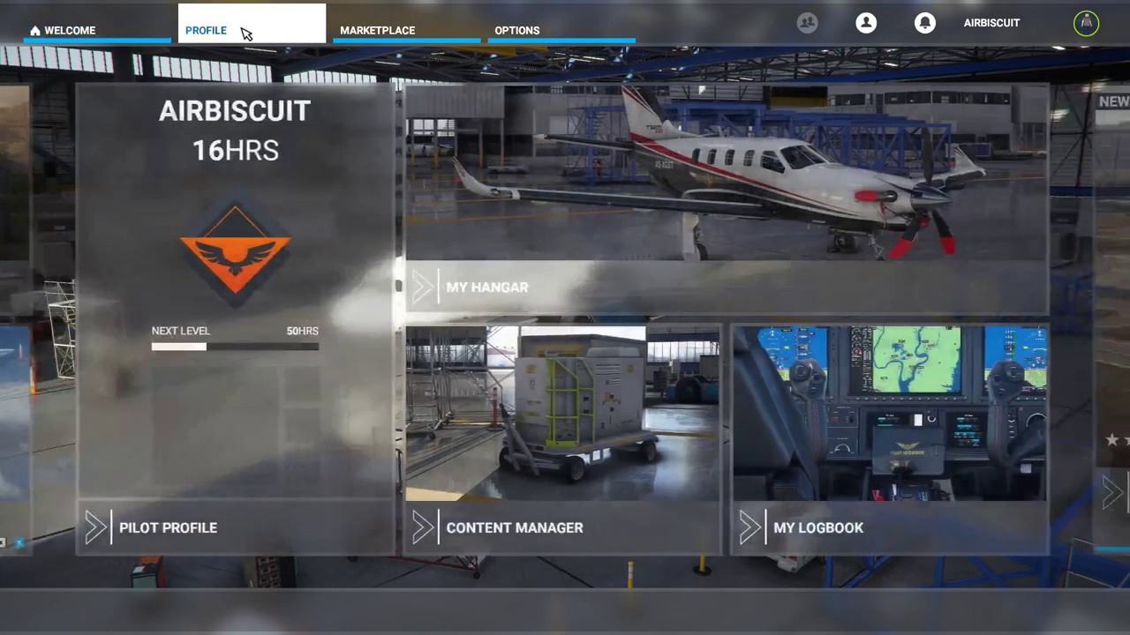
left_click(519, 225)
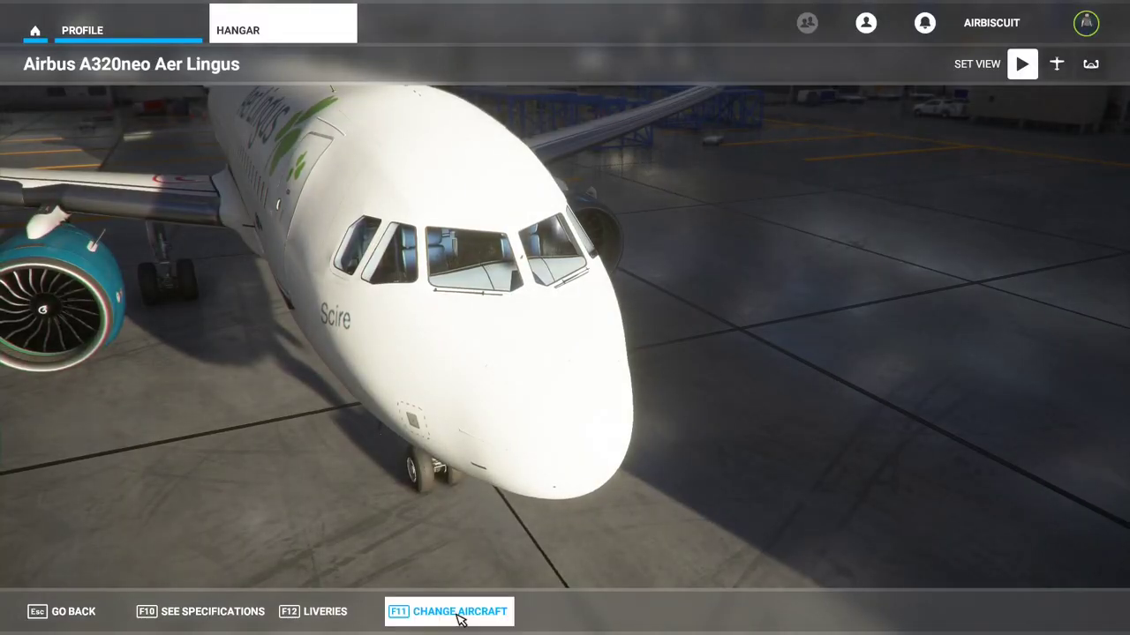
left_click(458, 612)
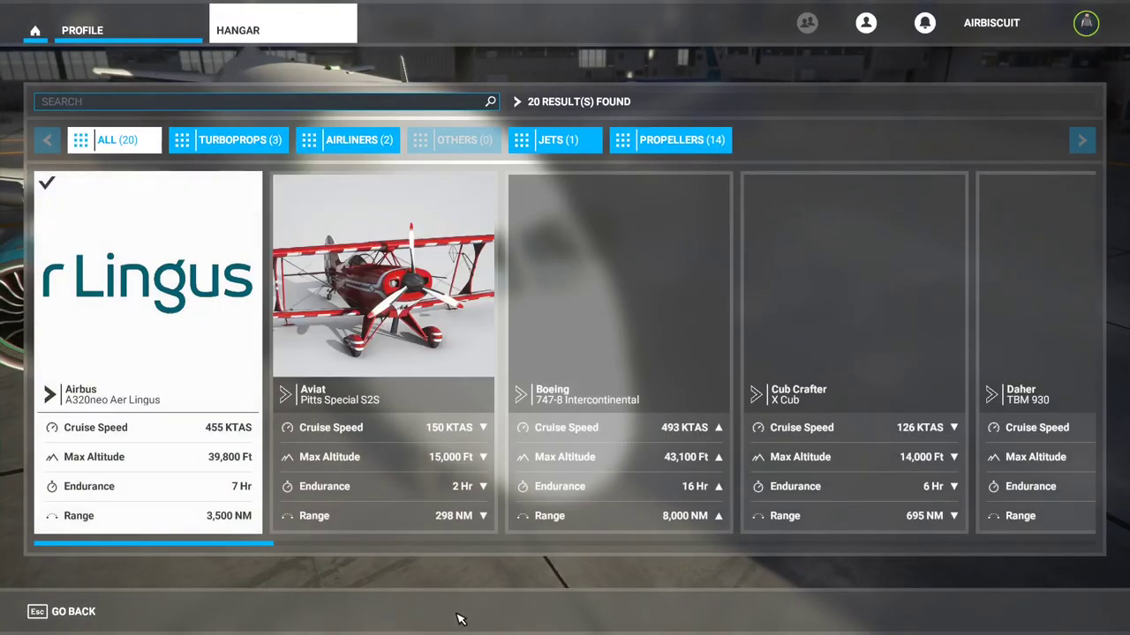
scroll(406, 338, "down", 5)
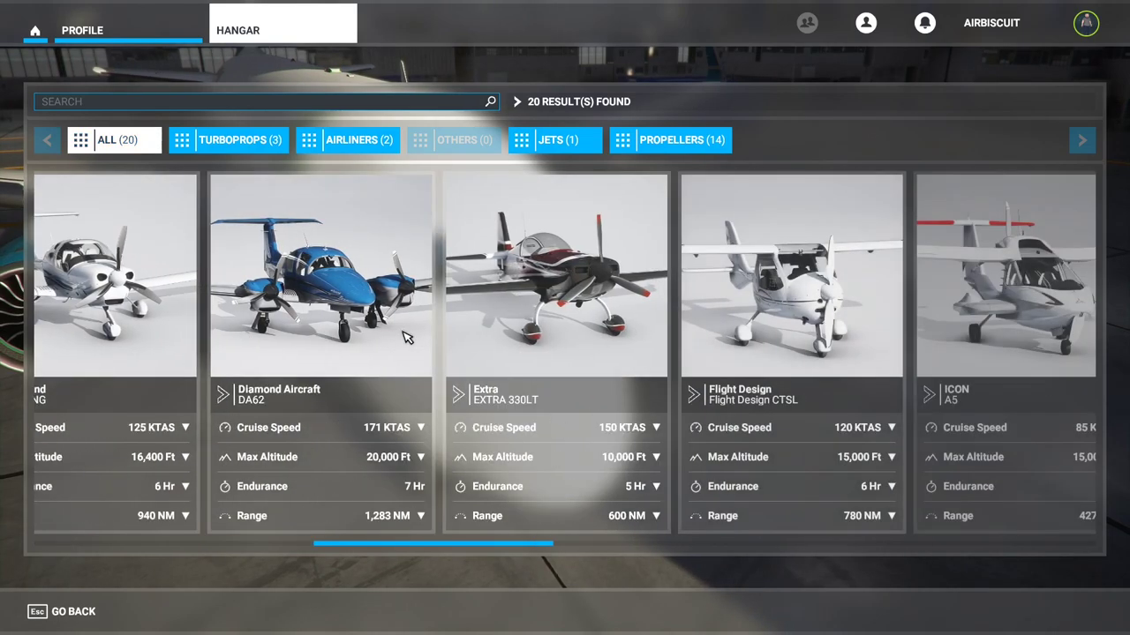
scroll(406, 338, "up", 1)
scroll(406, 338, "down", 5)
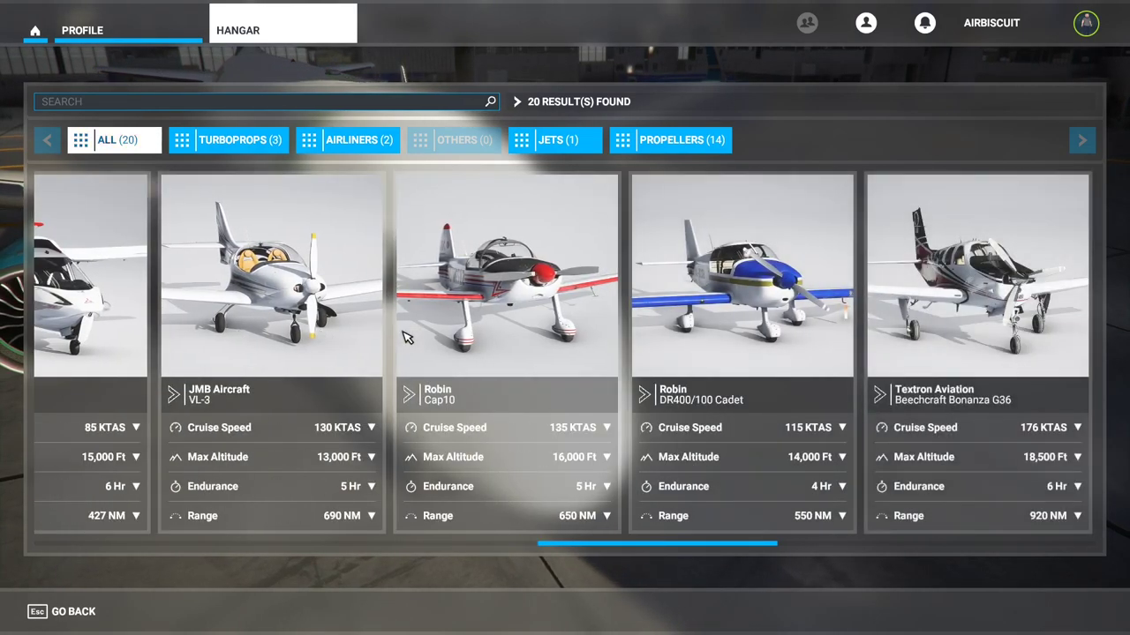
scroll(406, 338, "down", 4)
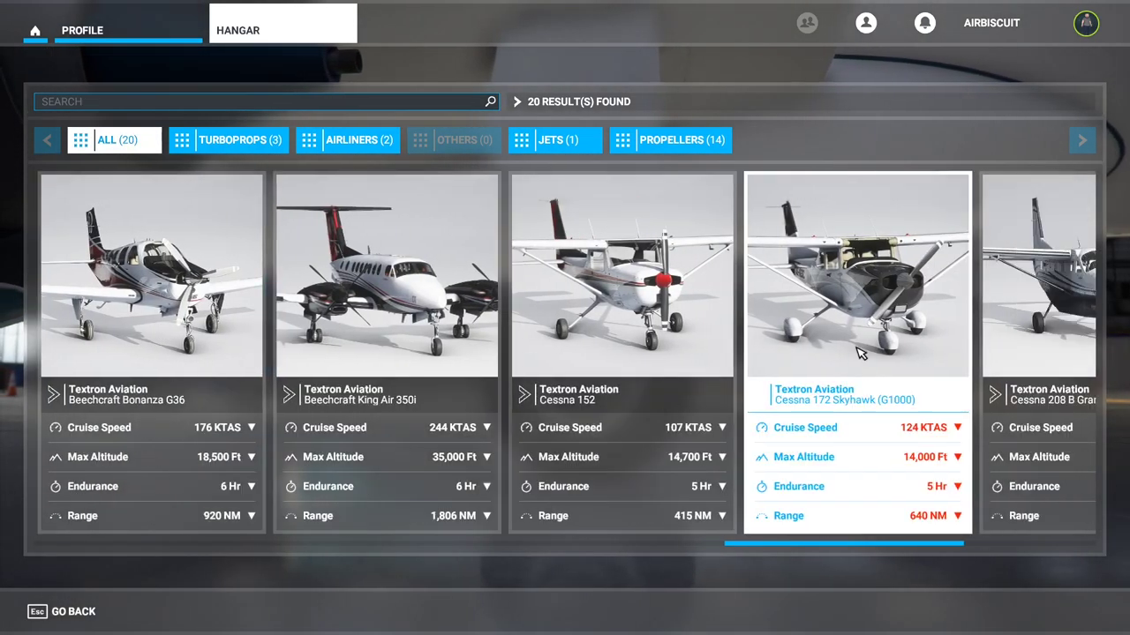
scroll(861, 353, "down", 1)
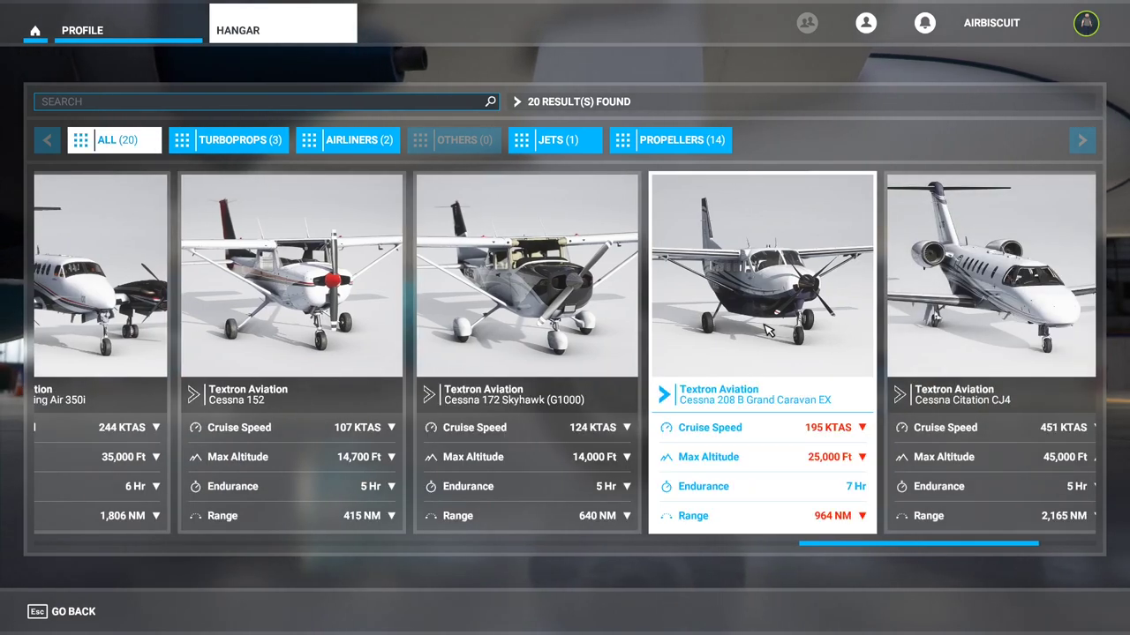
left_click(768, 331)
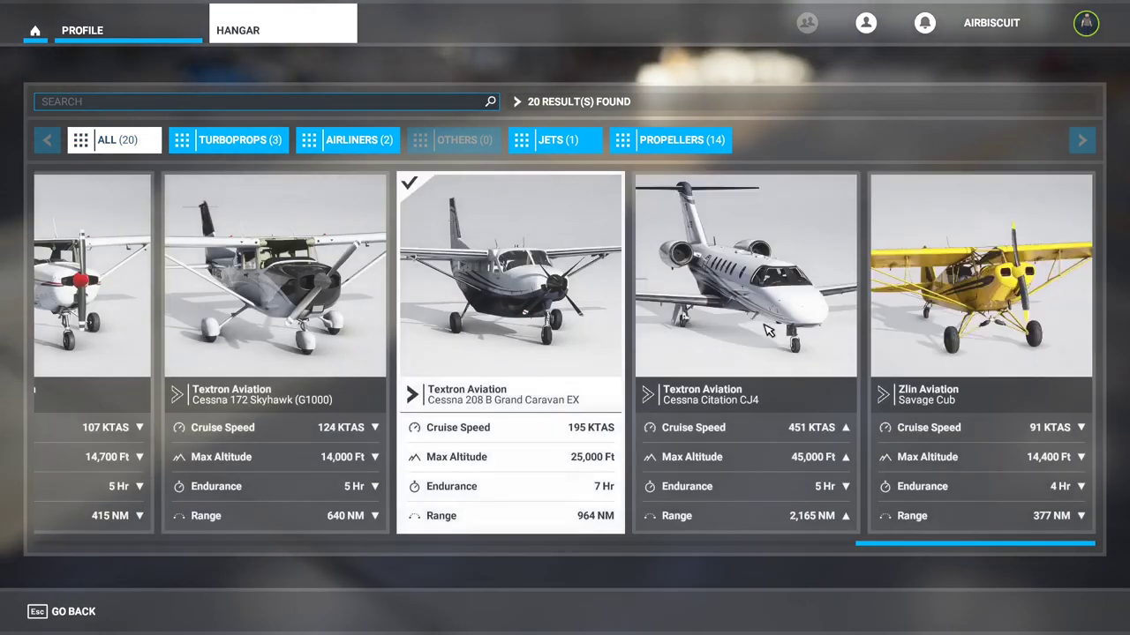
left_click(53, 611)
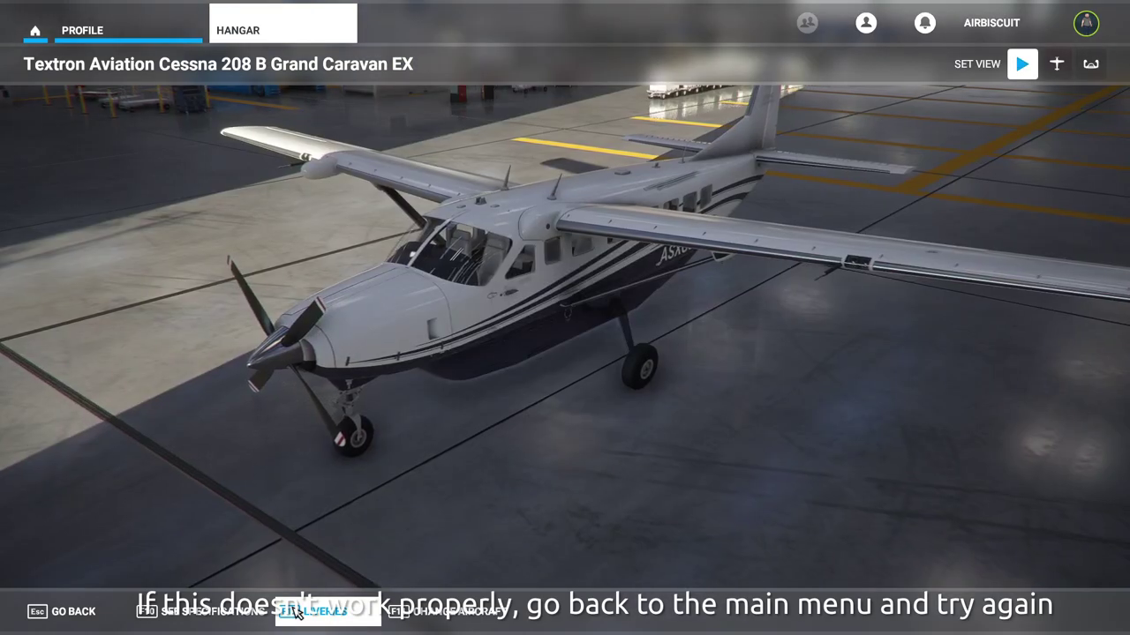
Step: Apply the TEMPLATE livery to the Caravan and switch to the exterior view
left_click(297, 611)
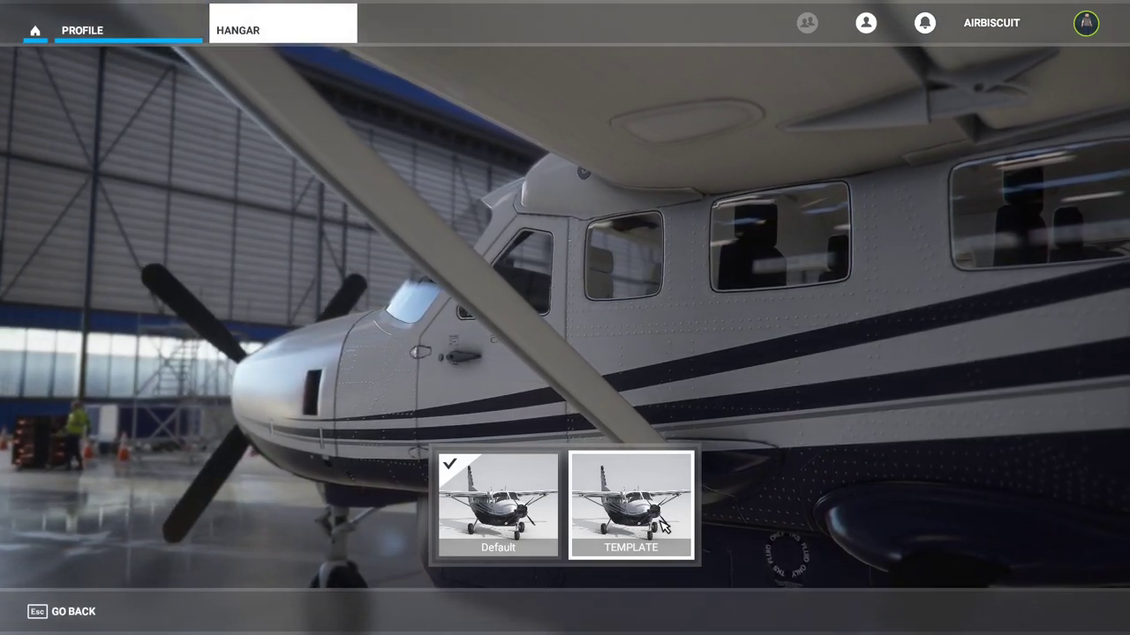
left_click(664, 527)
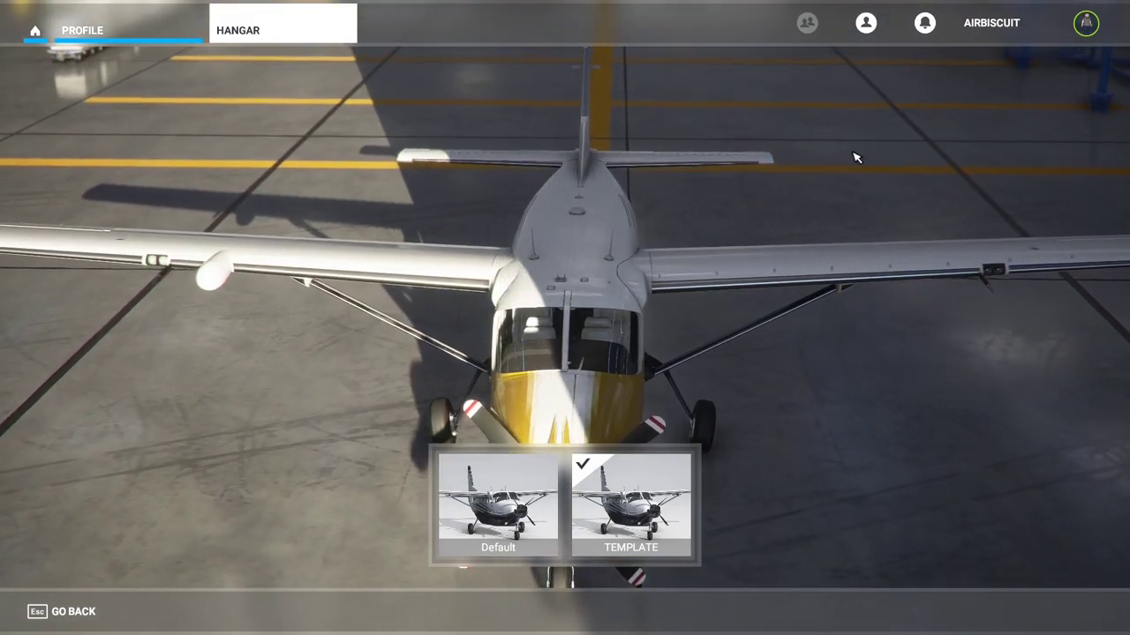
key("Escape")
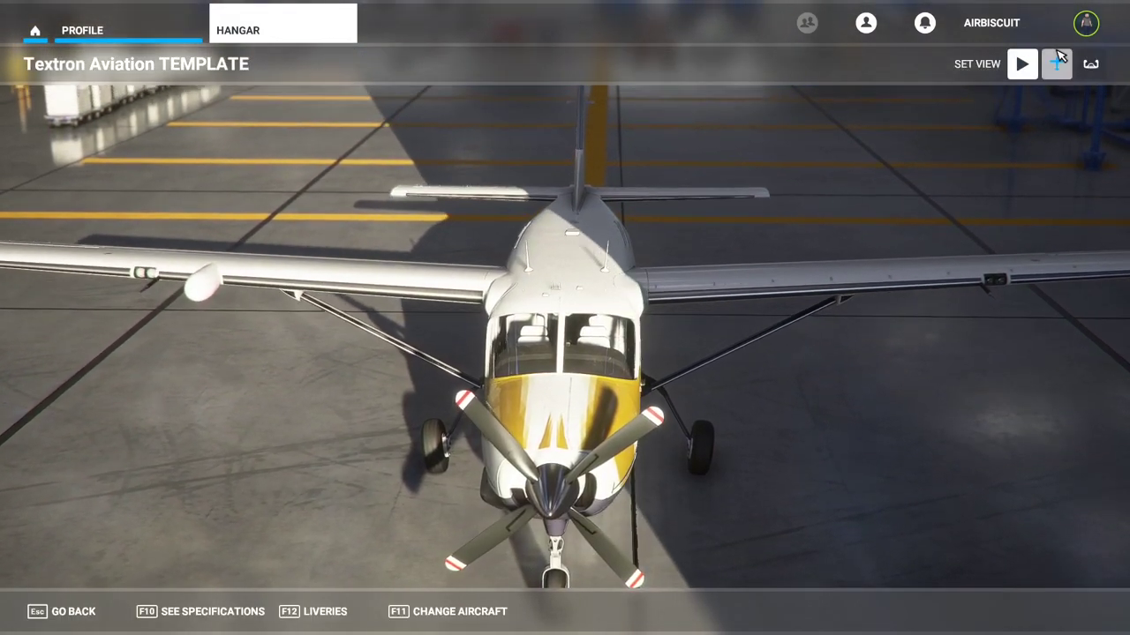
left_click(1056, 63)
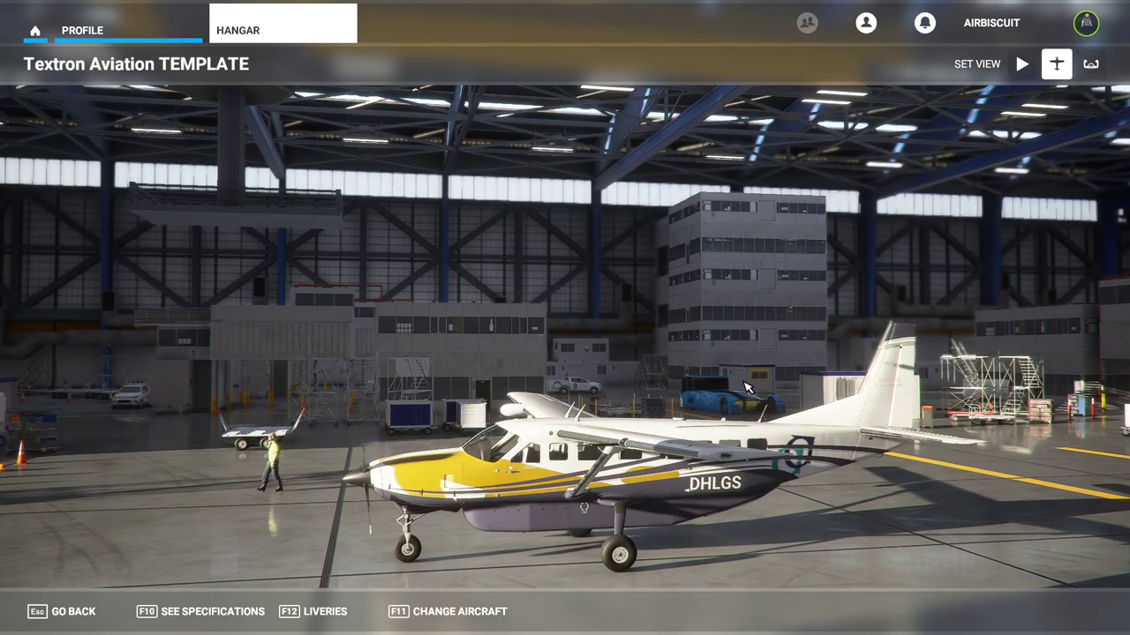
key("alt+Tab")
key("alt+Tab")
key("alt+Tab")
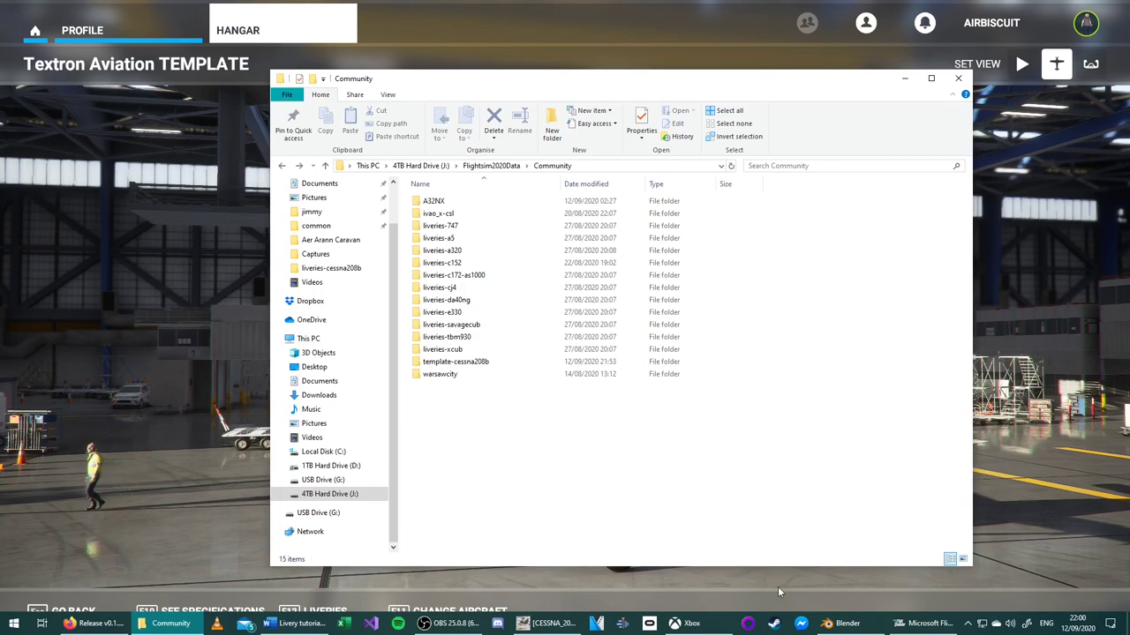
Step: Open template-cessna208b > SimObjects > Airplanes > Asobo_208B_GRAND_CARAVAN_EX > TEXTURE.TEMPLATE
double_click(457, 363)
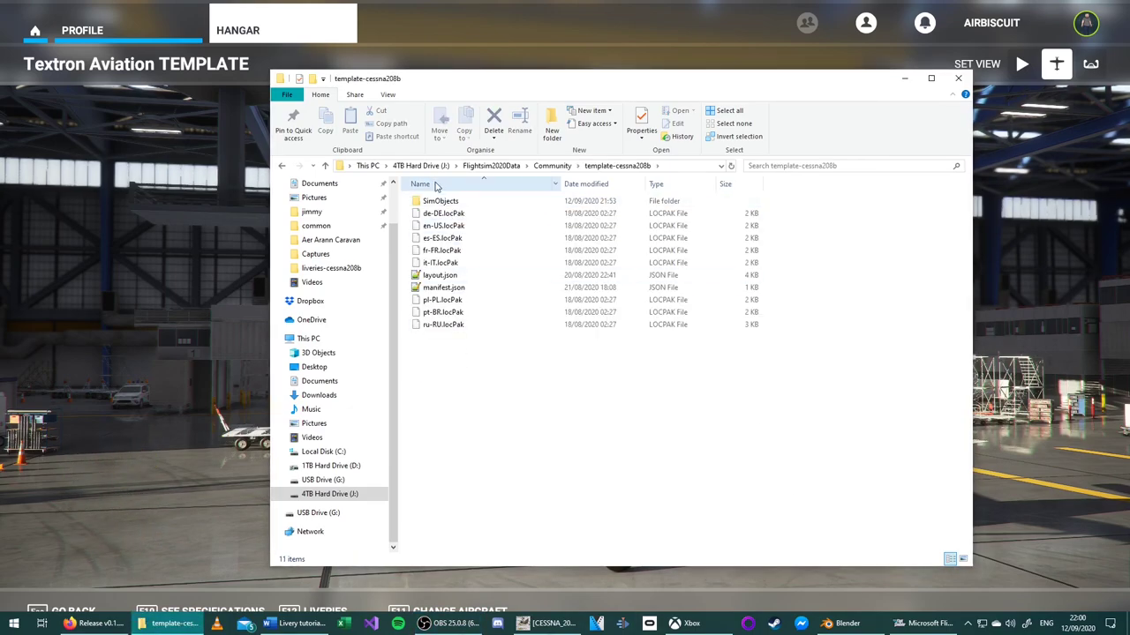
double_click(439, 201)
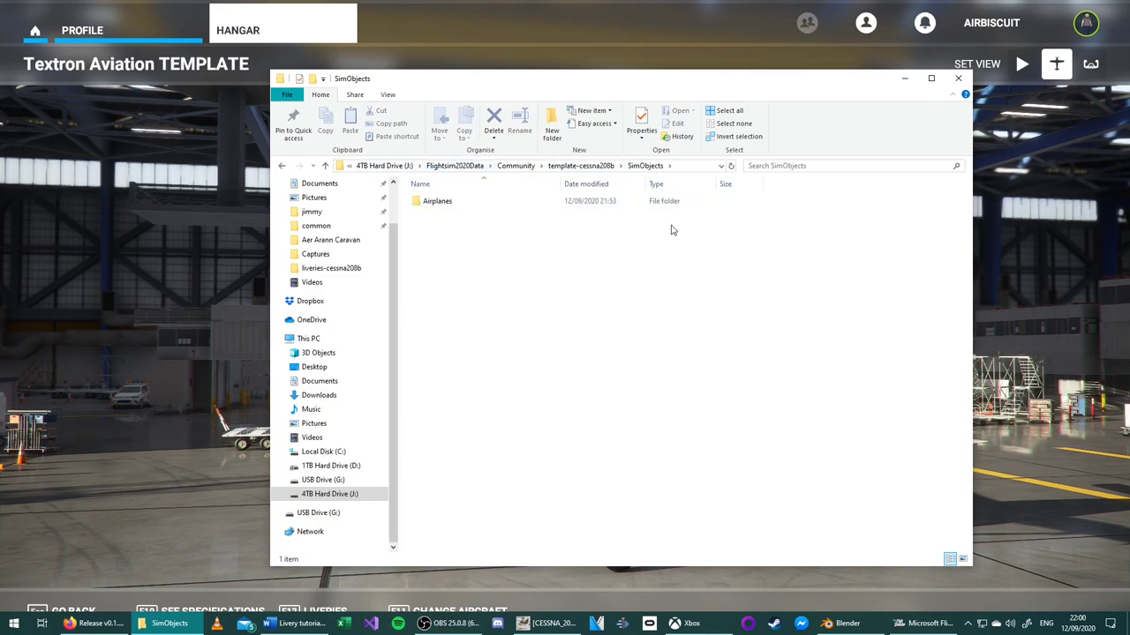
double_click(456, 205)
left_click(458, 205)
double_click(458, 203)
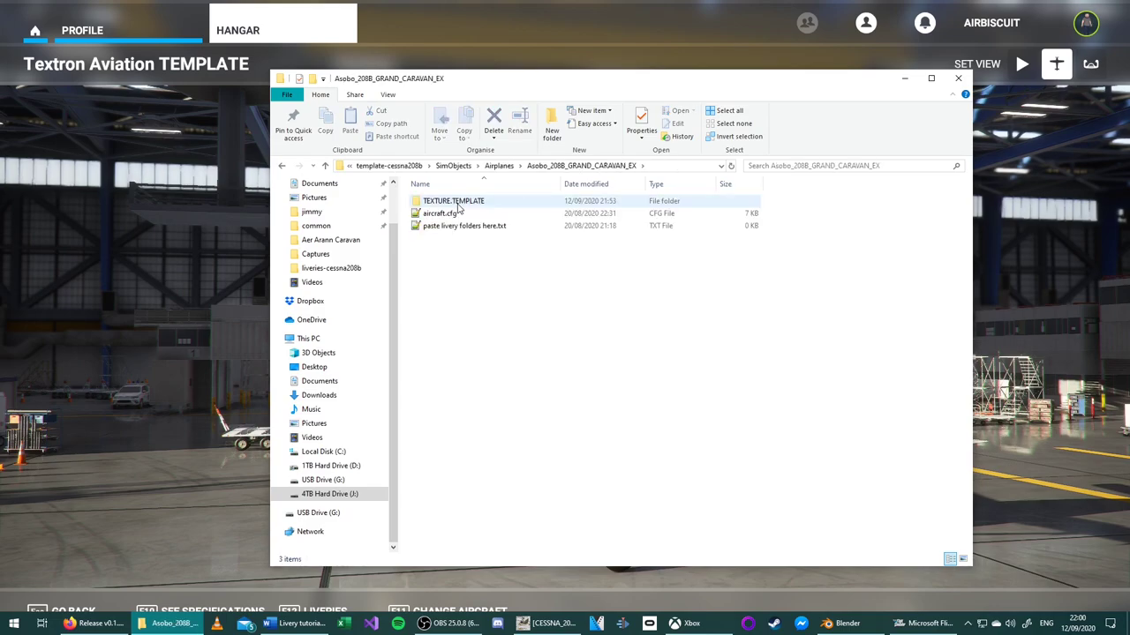
double_click(458, 203)
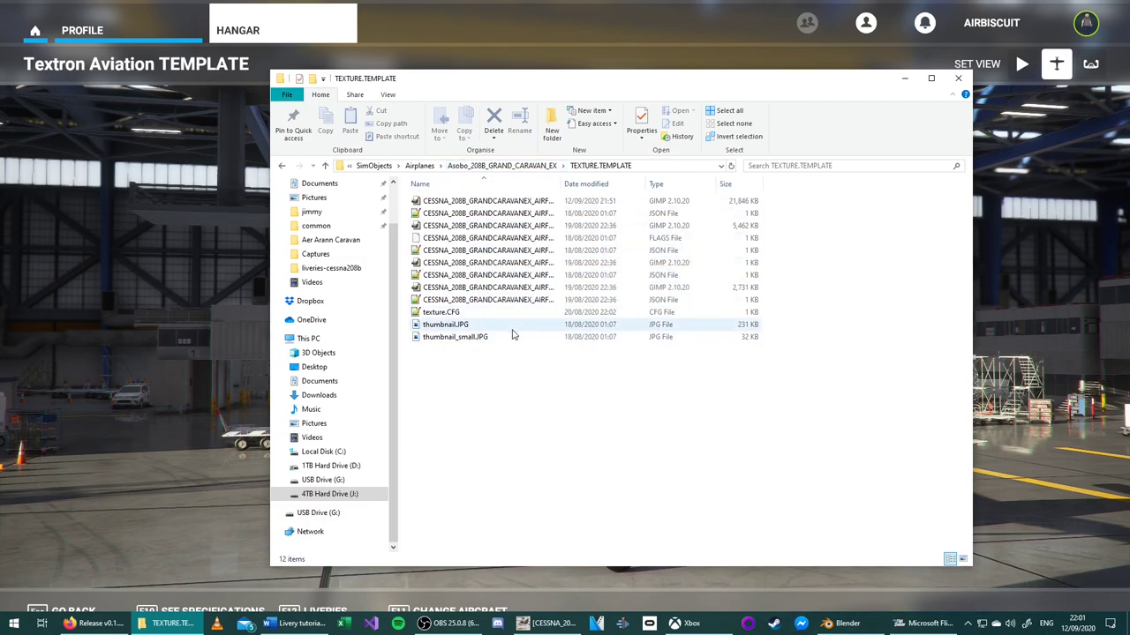
Step: Select the 16 × 16 airframe livery albedo DDS and compare it with the hangar view
scroll(540, 291, "up", 5, "ctrl")
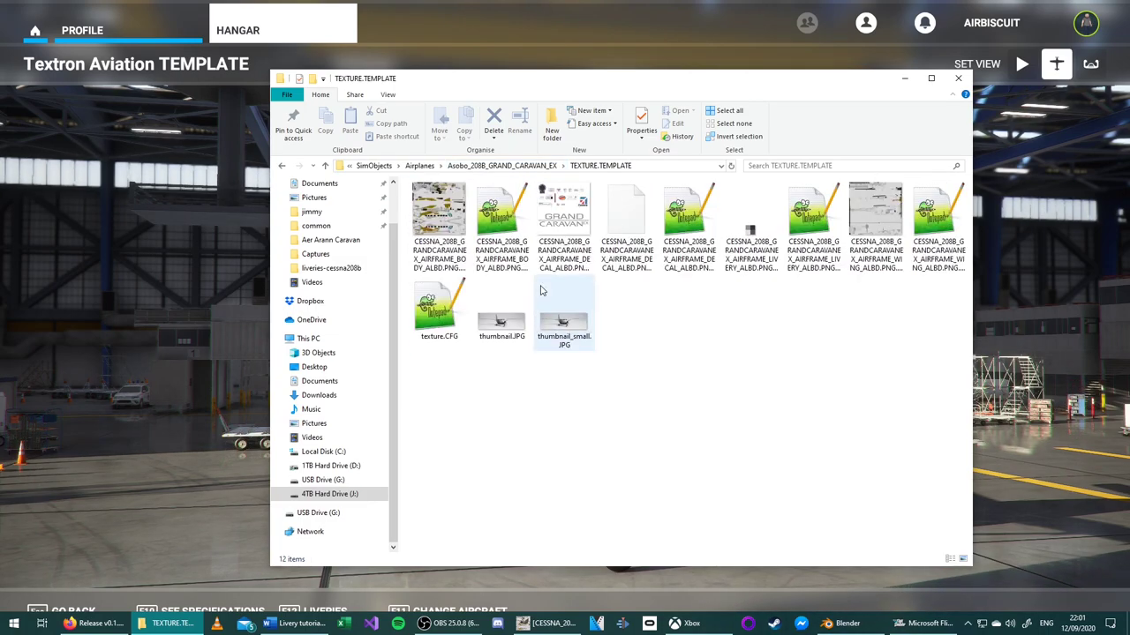
scroll(541, 291, "up", 1, "ctrl")
left_click(941, 287)
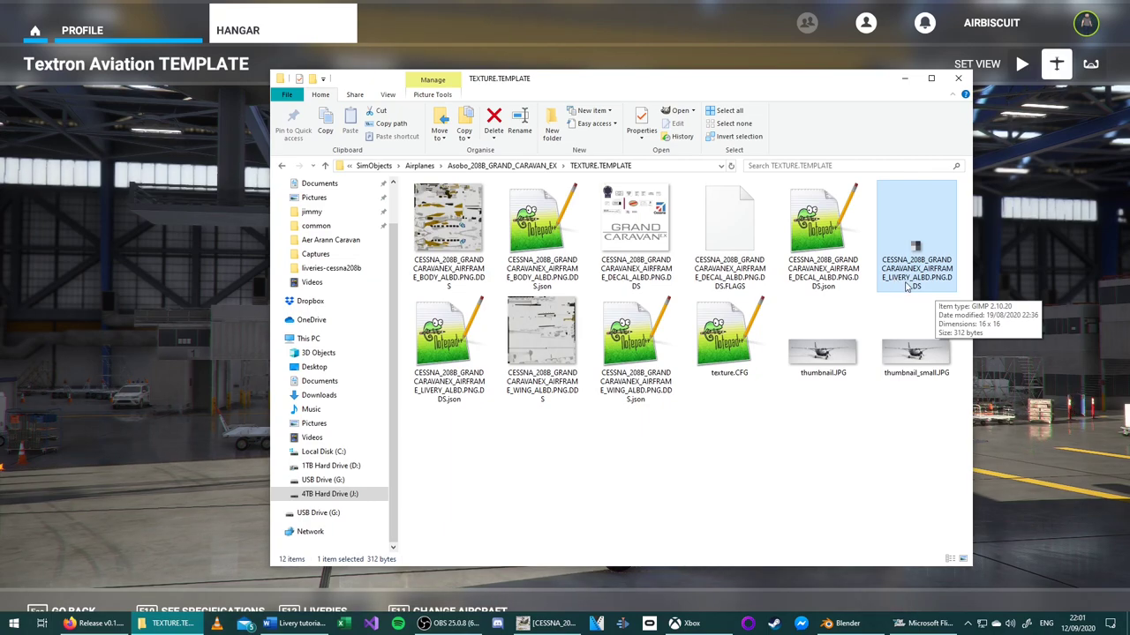
scroll(931, 256, "up", 2, "ctrl")
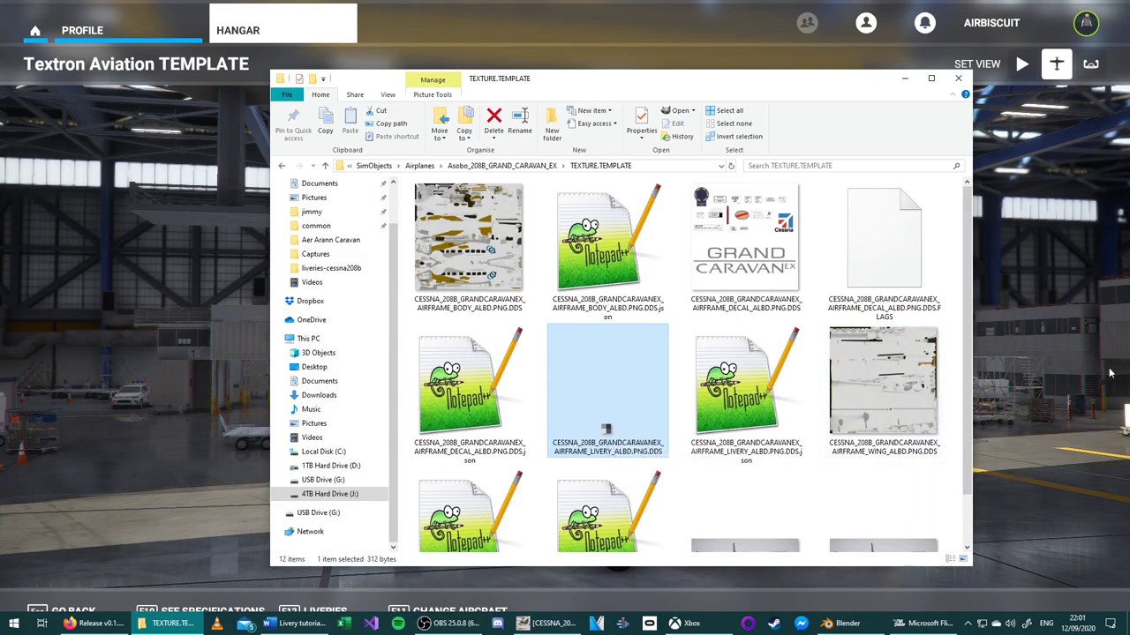
key("alt+Tab")
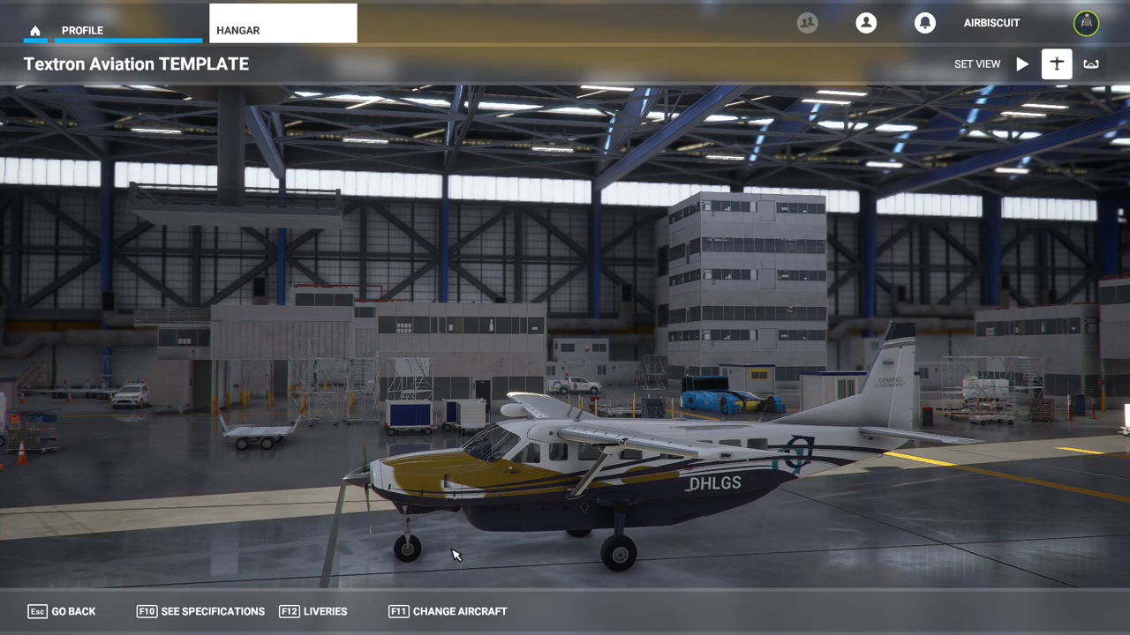
key("alt+Tab")
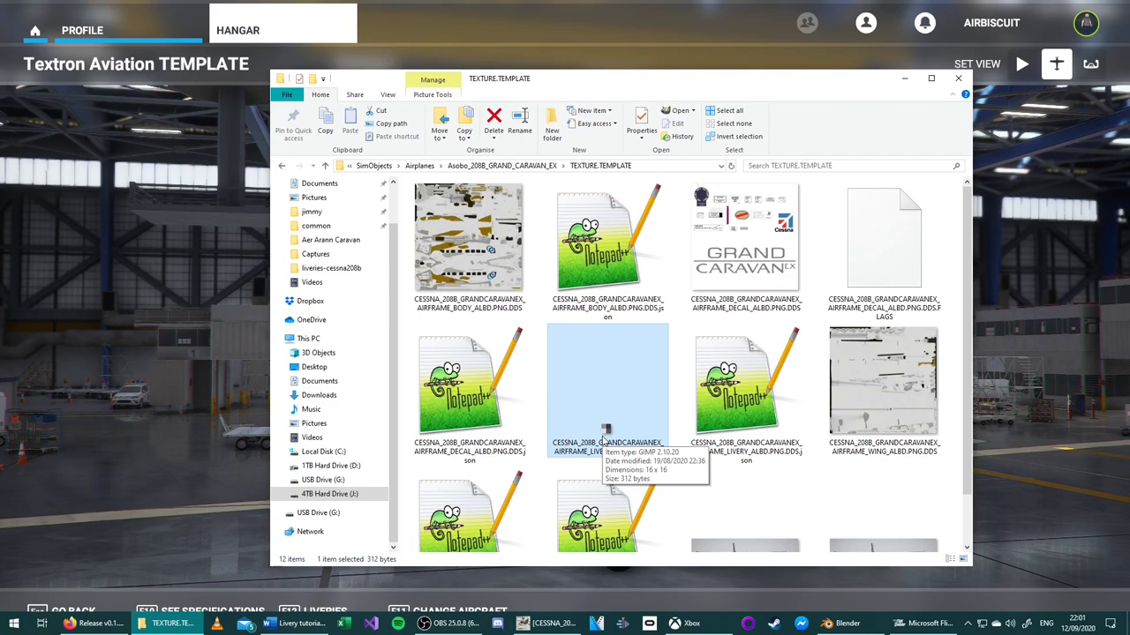
Step: Load the 16×16 livery DDS in GIMP and clear it to full transparency
left_click_drag(605, 430, 475, 282)
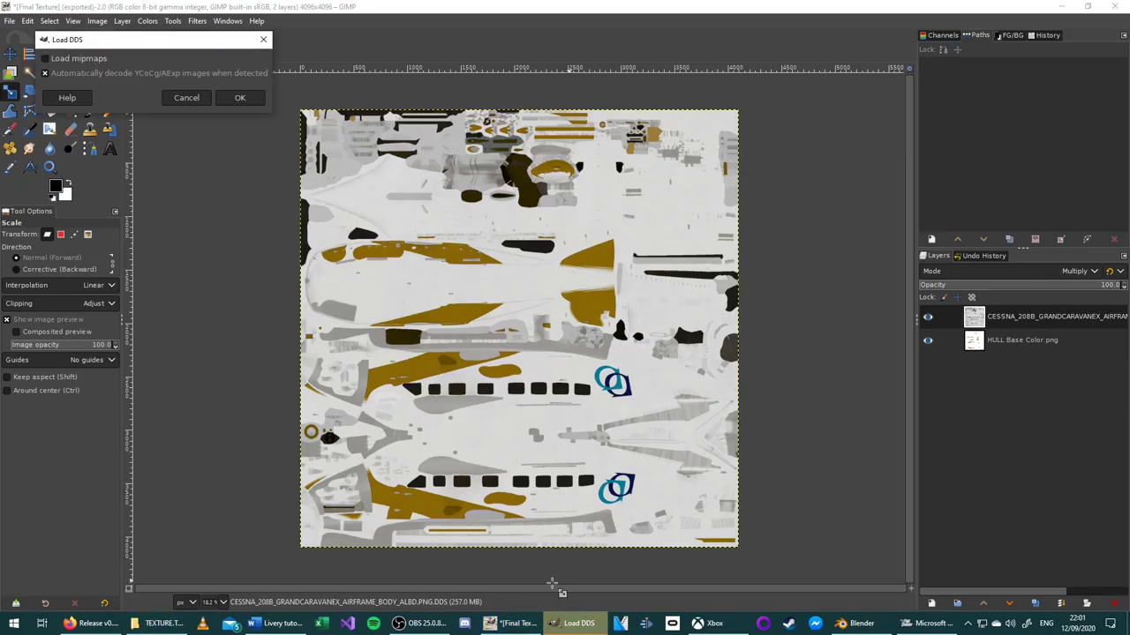
left_click(239, 98)
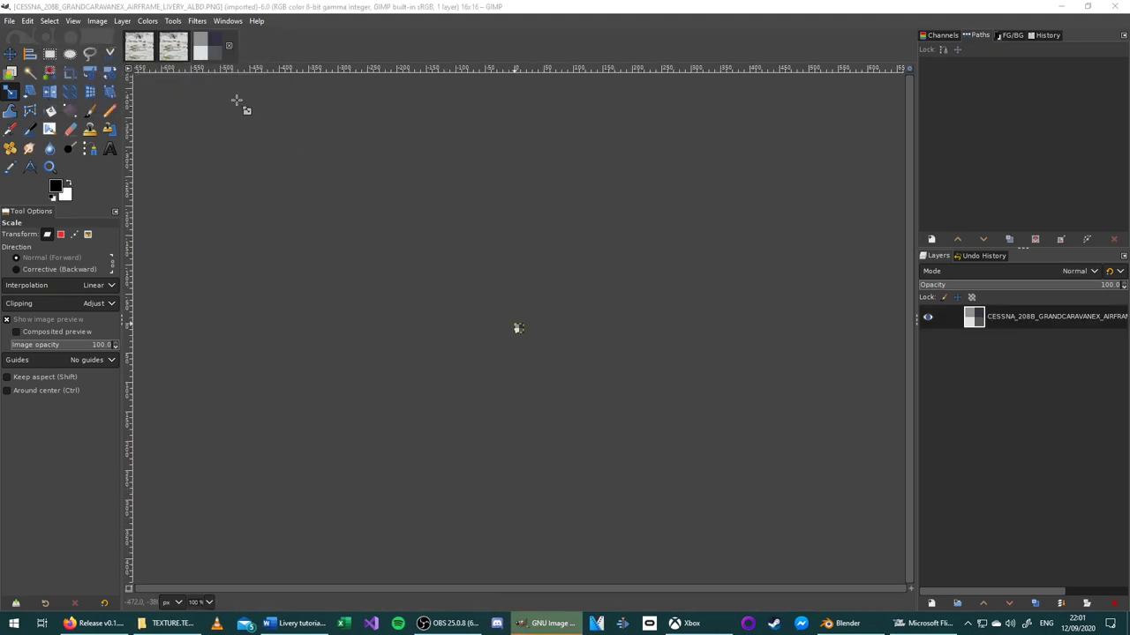
key("5")
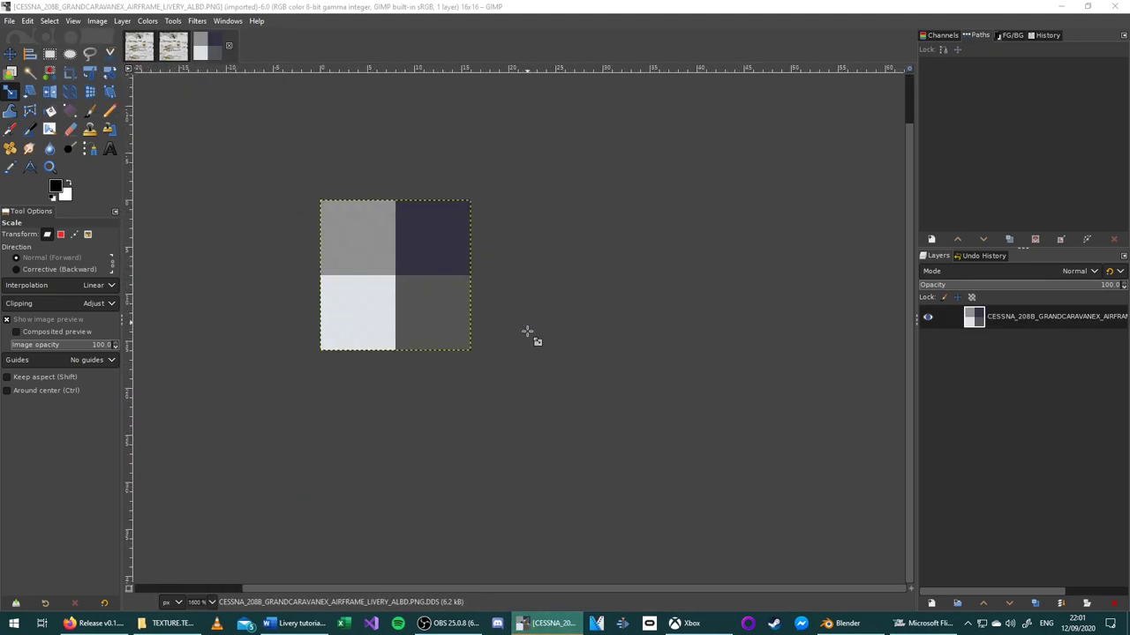
right_click(989, 318)
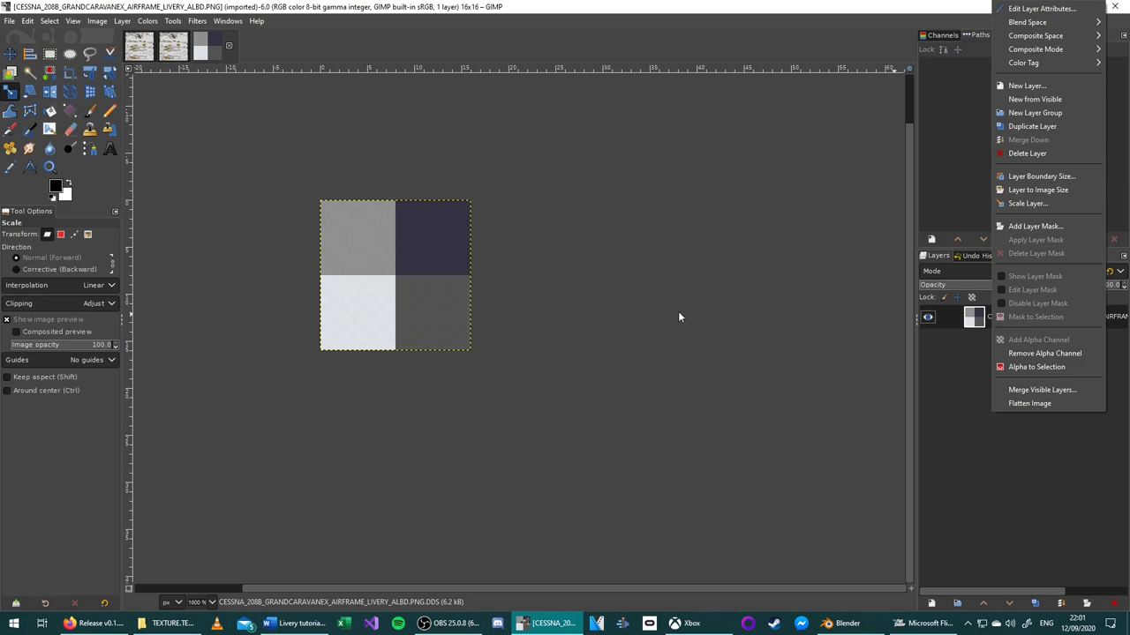
left_click(527, 202)
key("Delete")
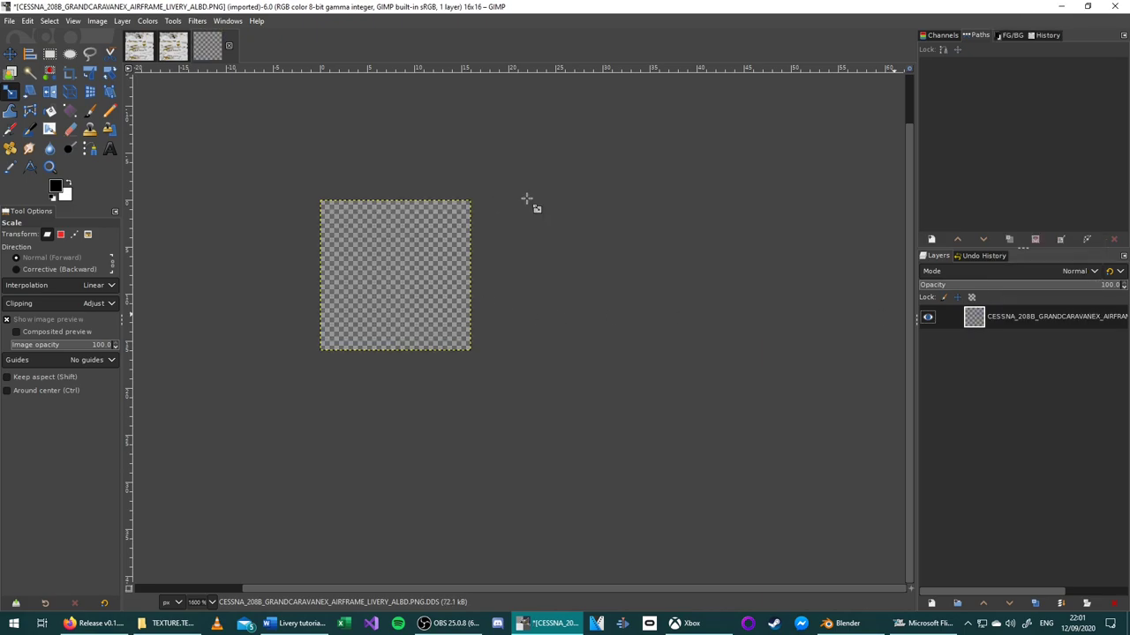
Step: Export it over the original livery DDS with BC3 / DXT5 compression
left_click(9, 21)
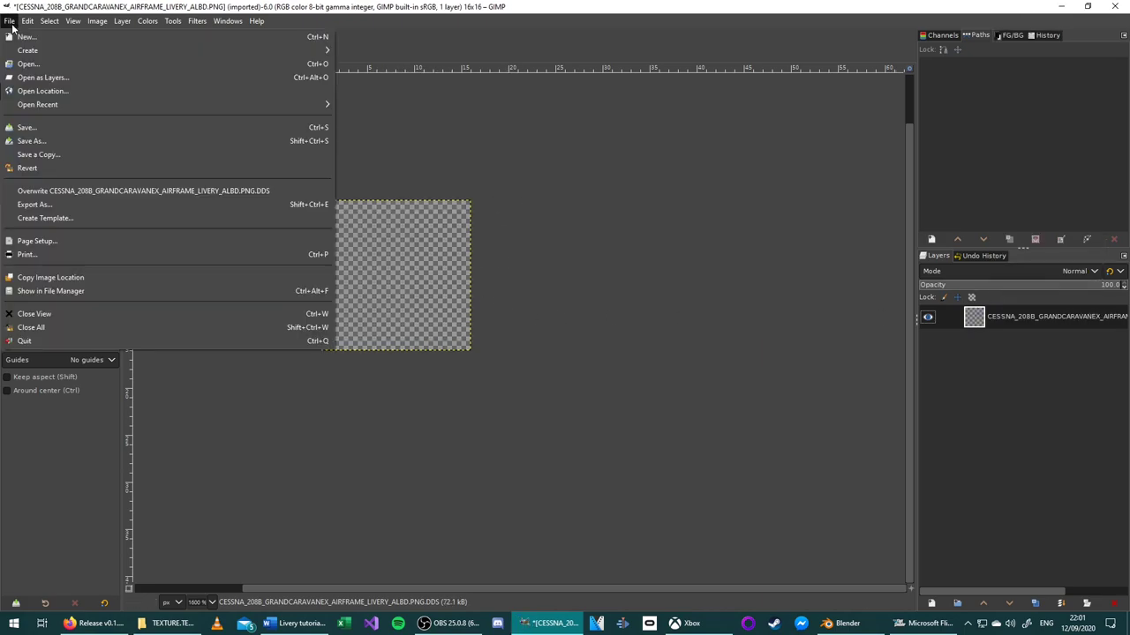
left_click(35, 204)
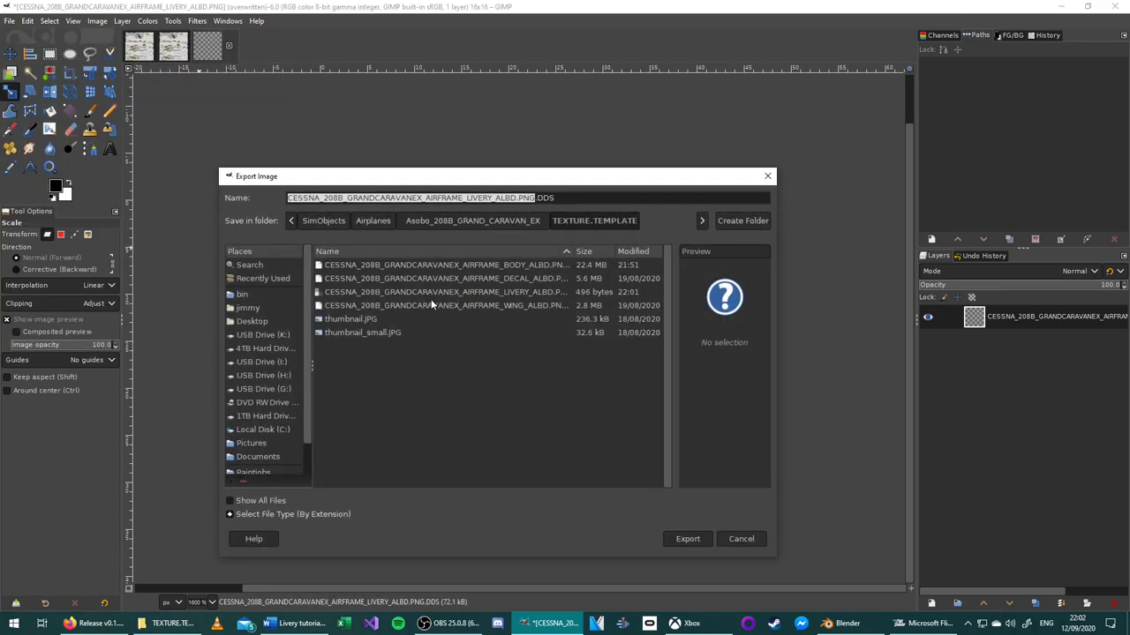
left_click(419, 291)
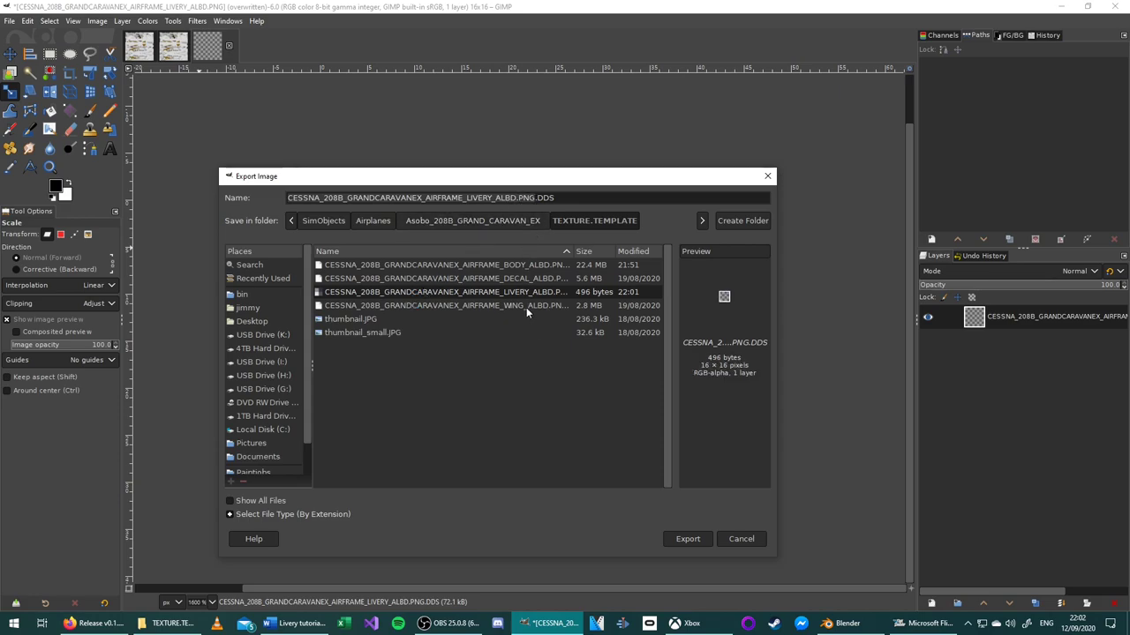
key("Up")
left_click(441, 291)
left_click(684, 539)
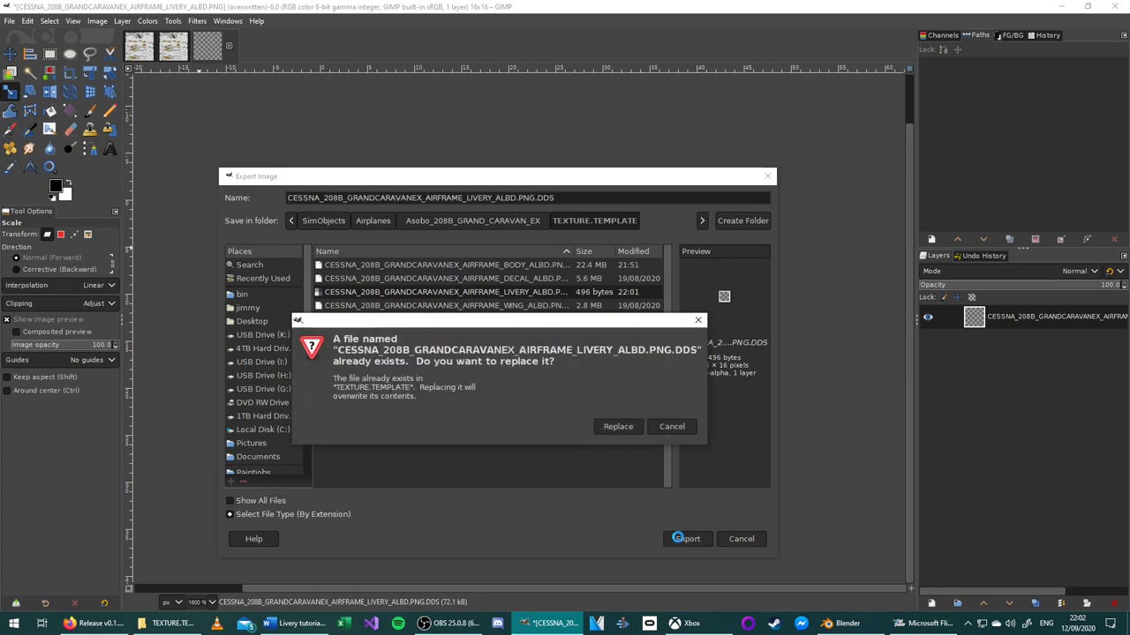
left_click(618, 426)
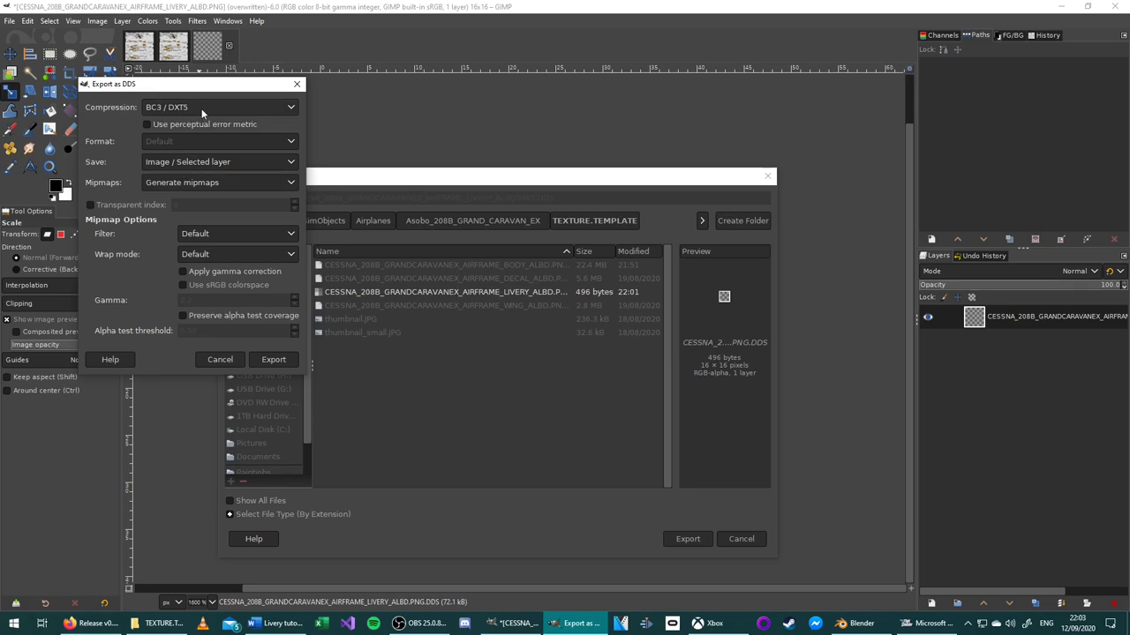
left_click(274, 359)
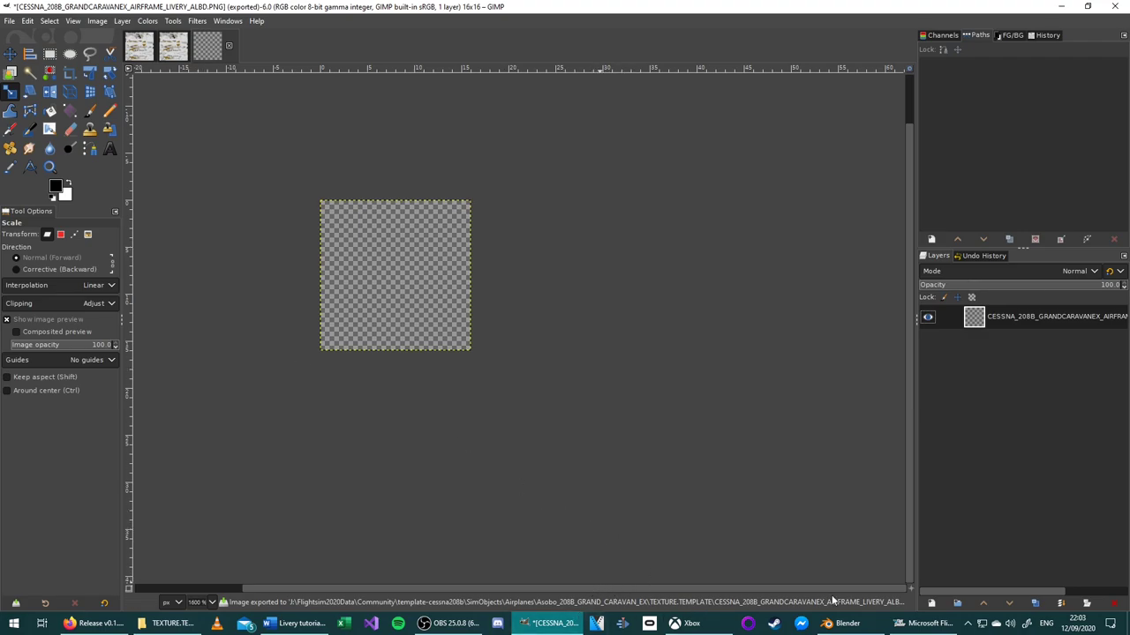
Step: Reload TEMPLATE by switching the Caravan to Default and back, then view it exterior
left_click(904, 624)
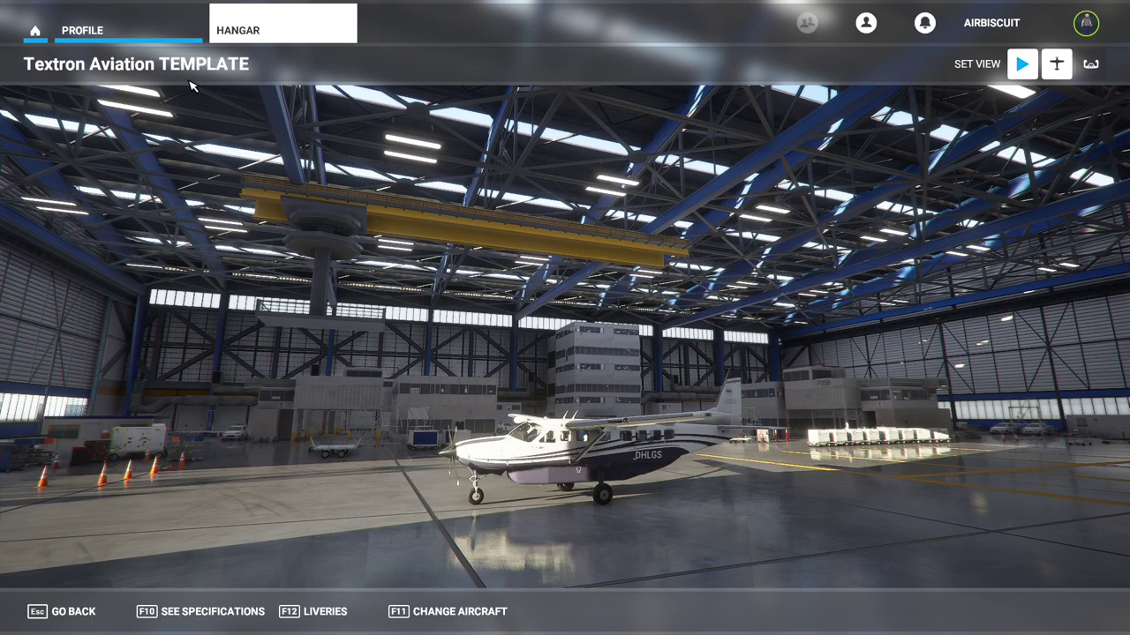
left_click(313, 612)
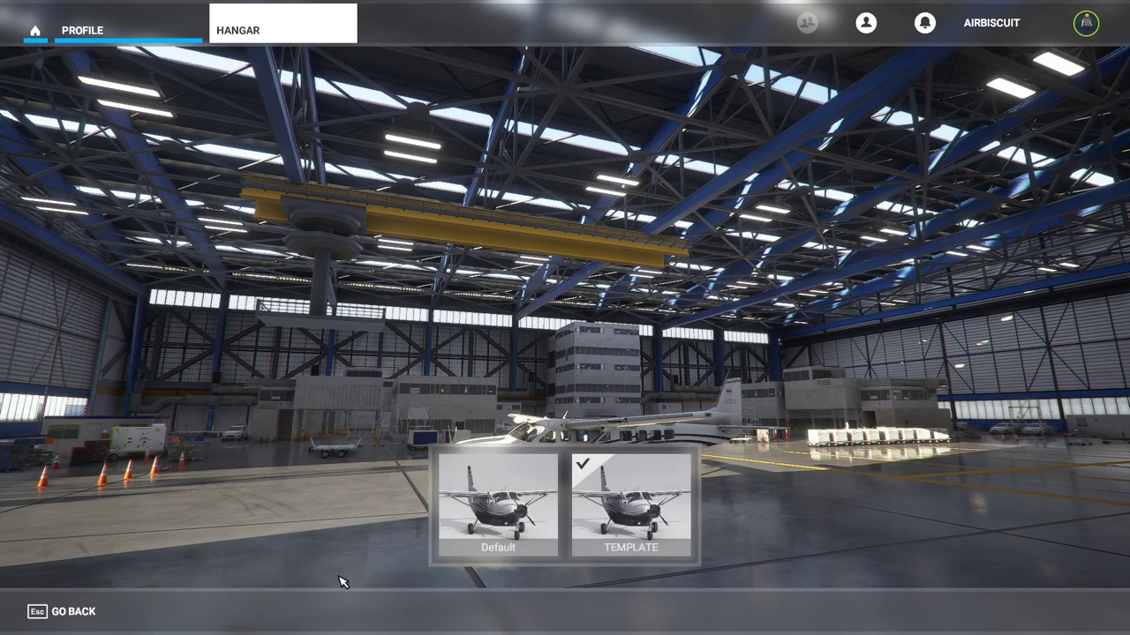
left_click(519, 486)
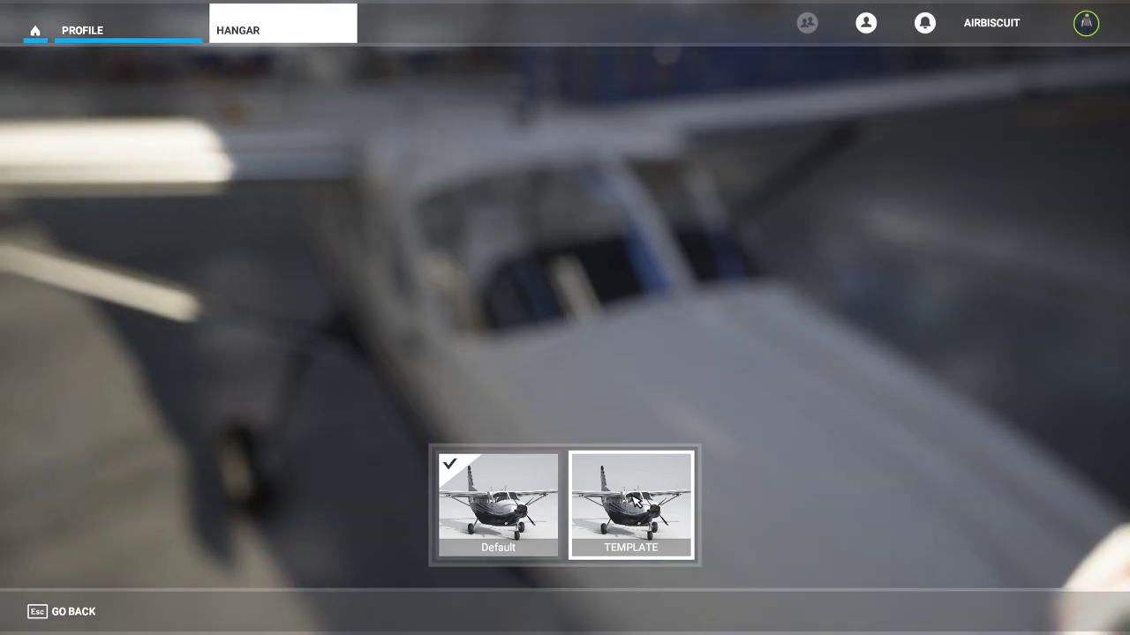
left_click(634, 500)
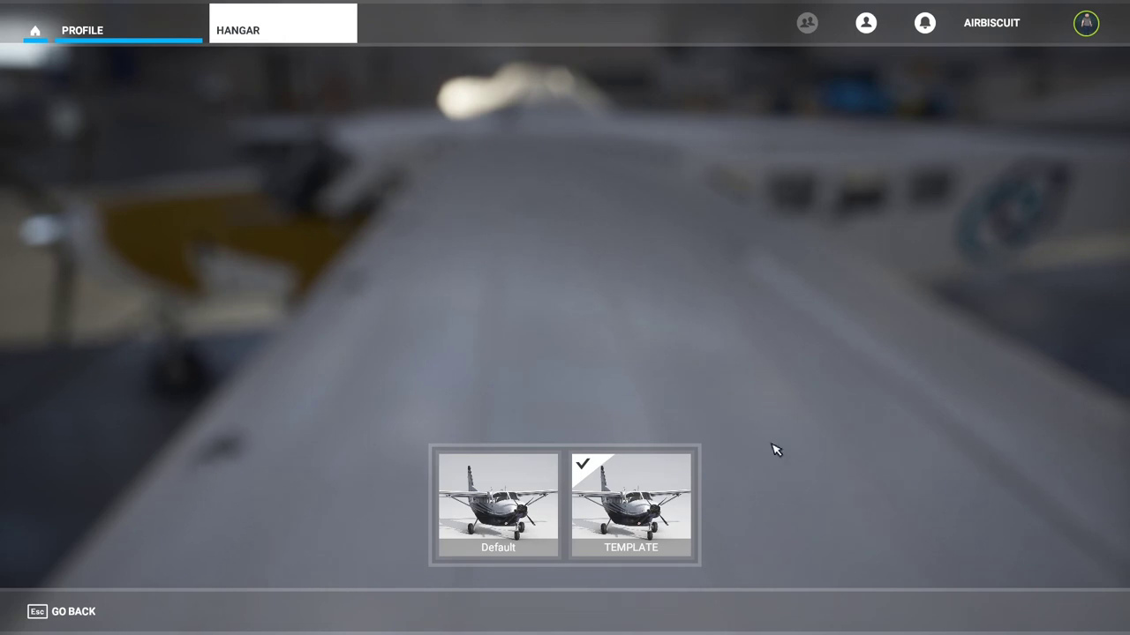
left_click(61, 601)
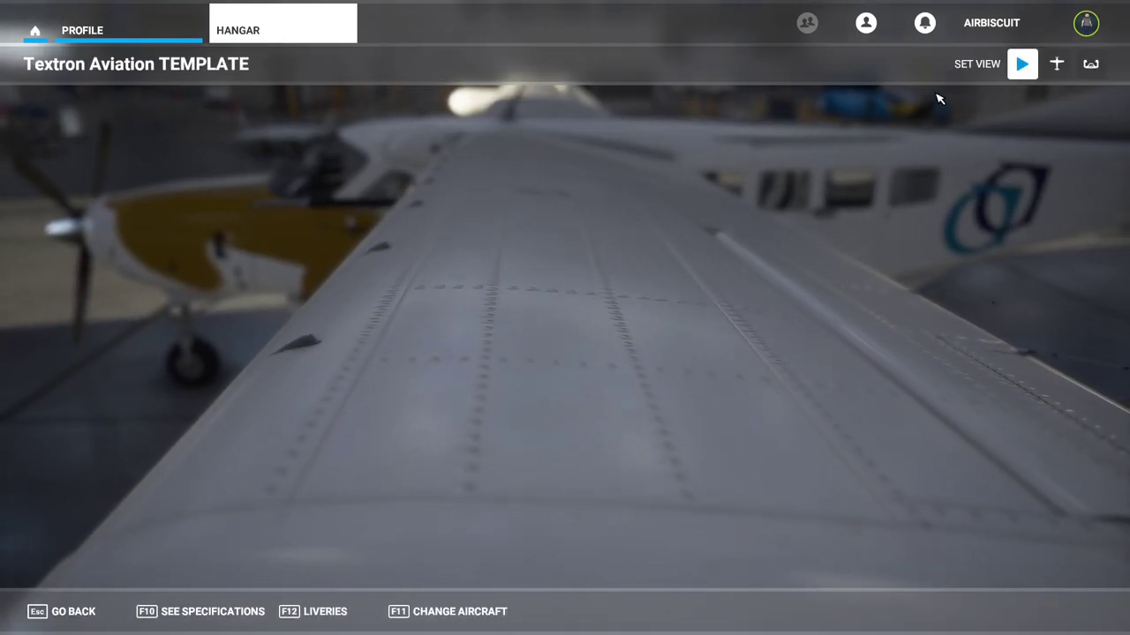
left_click(1053, 70)
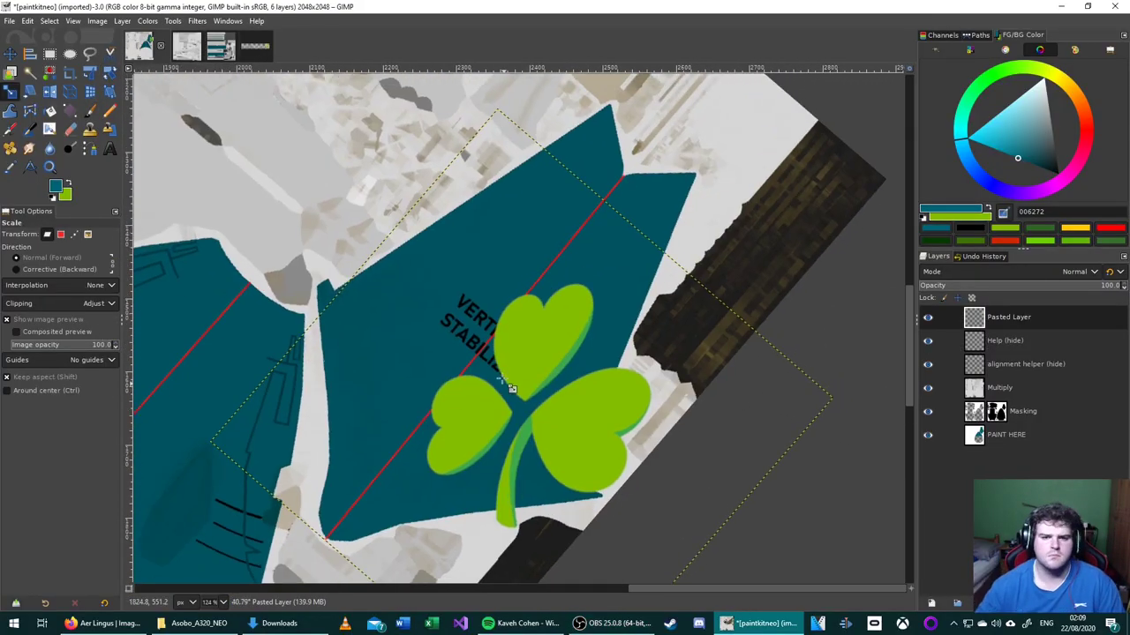
Step: Scale the pasted shamrock logo larger over the tail stabiliser area
left_click(511, 389)
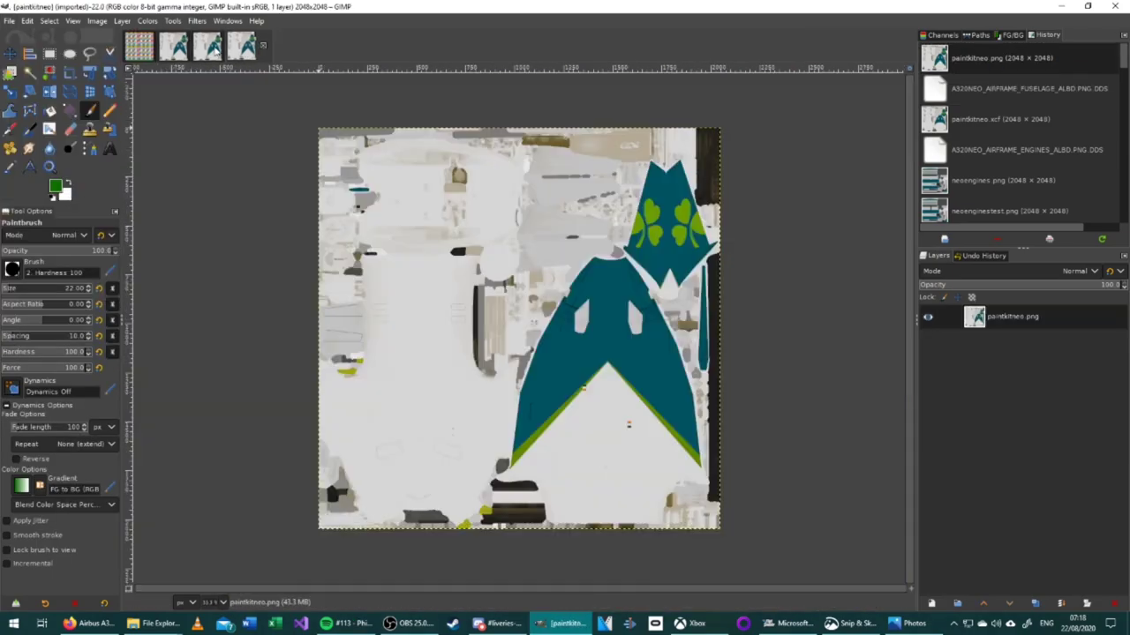
left_click(132, 623)
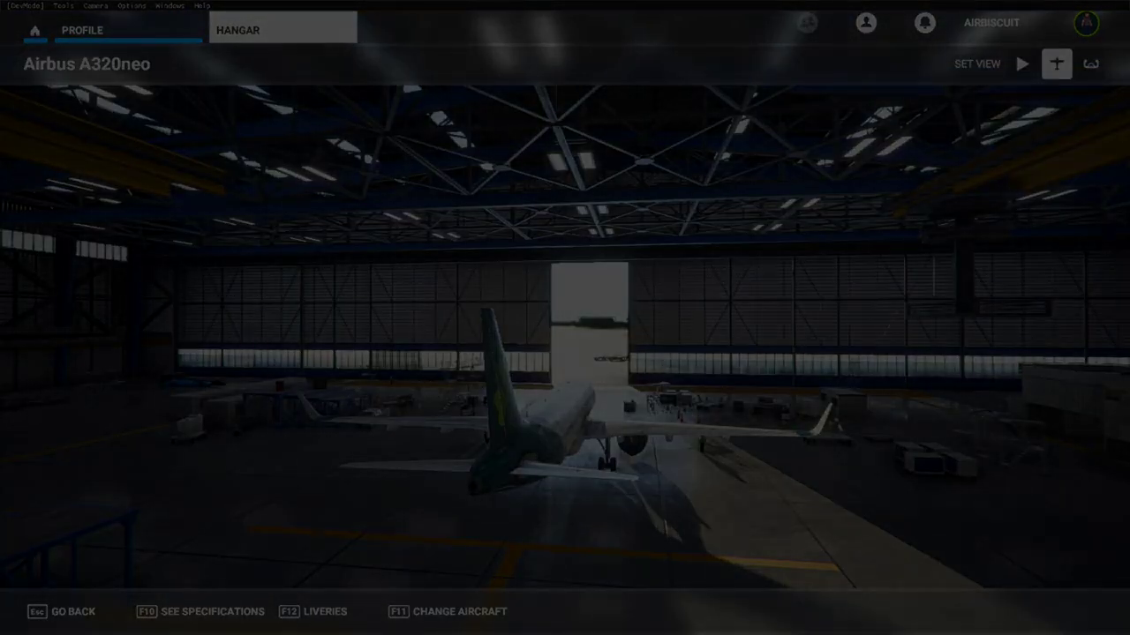